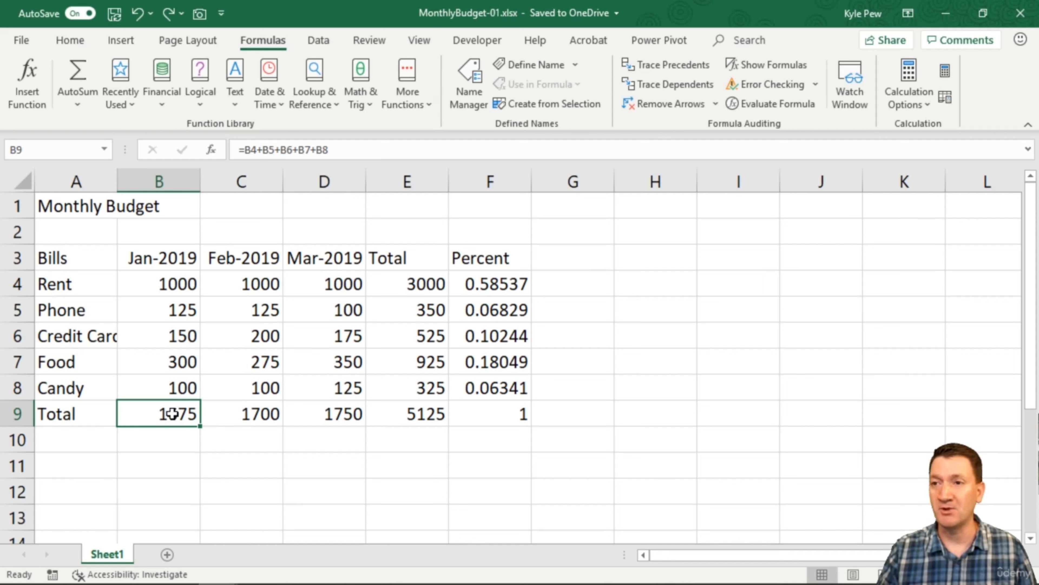
# - Review the January total formula, and clear all total formulas in B9:E9 and E4:E8
pyautogui.doubleClick(172, 414)
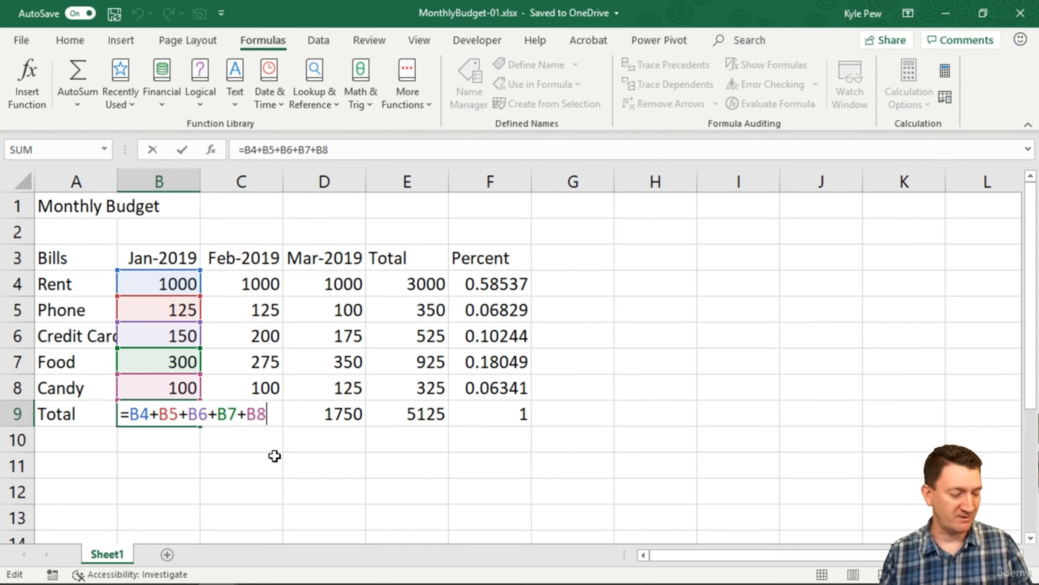
pyautogui.hotkey('ctrl', 'Return')
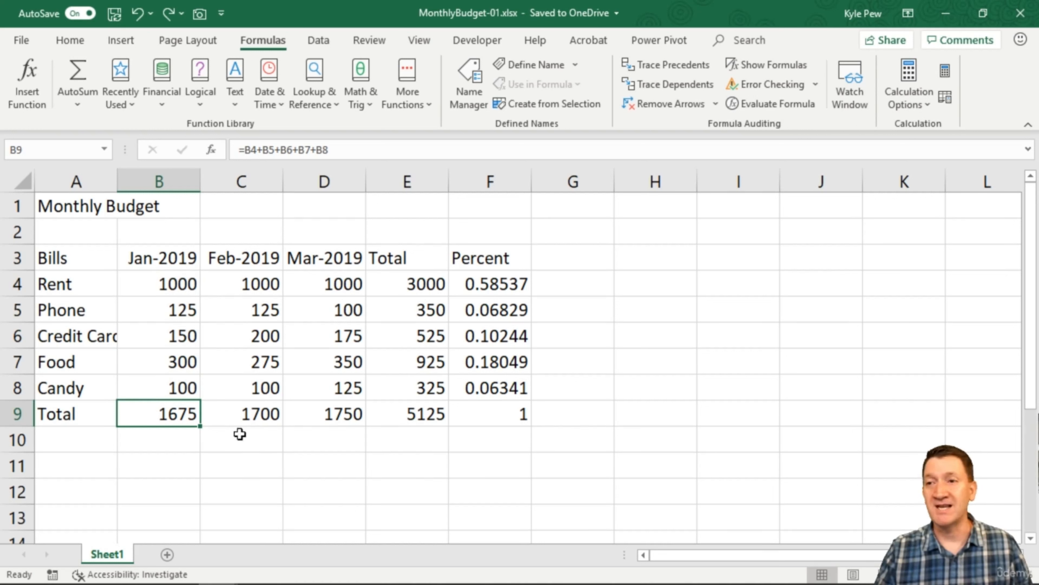
pyautogui.moveTo(157, 414); pyautogui.dragTo(383, 409)
pyautogui.keyDown('ctrl'); pyautogui.moveTo(412, 285); pyautogui.dragTo(405, 388); pyautogui.keyUp('ctrl')
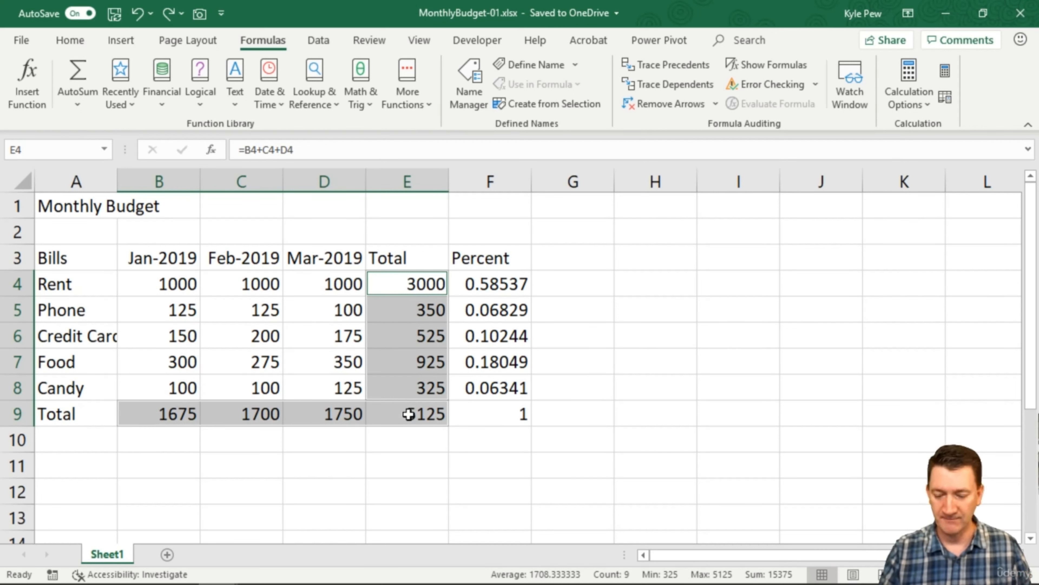
pyautogui.press('Delete')
pyautogui.click(172, 417)
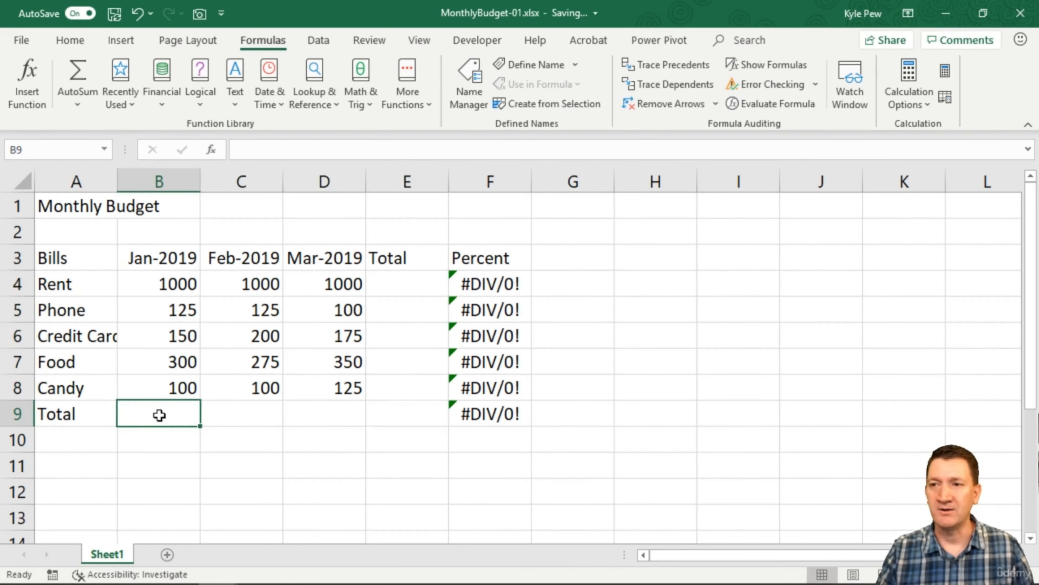
pyautogui.moveTo(160, 415); pyautogui.dragTo(373, 411)
pyautogui.moveTo(395, 291); pyautogui.dragTo(389, 379)
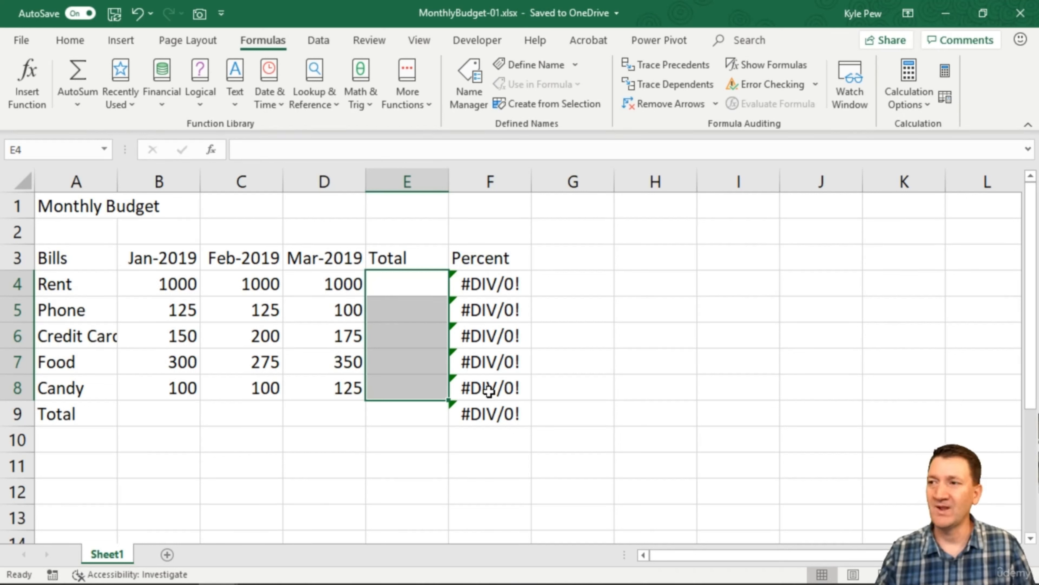
# - Insert the SUM function from the Math & Trig category into cell B9 for the January total
pyautogui.click(159, 412)
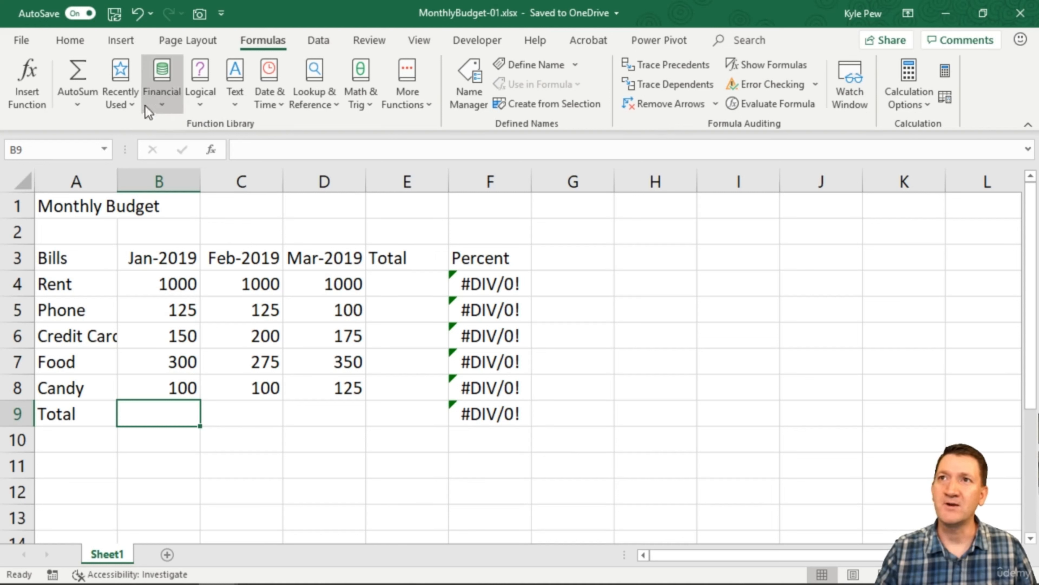
pyautogui.click(364, 96)
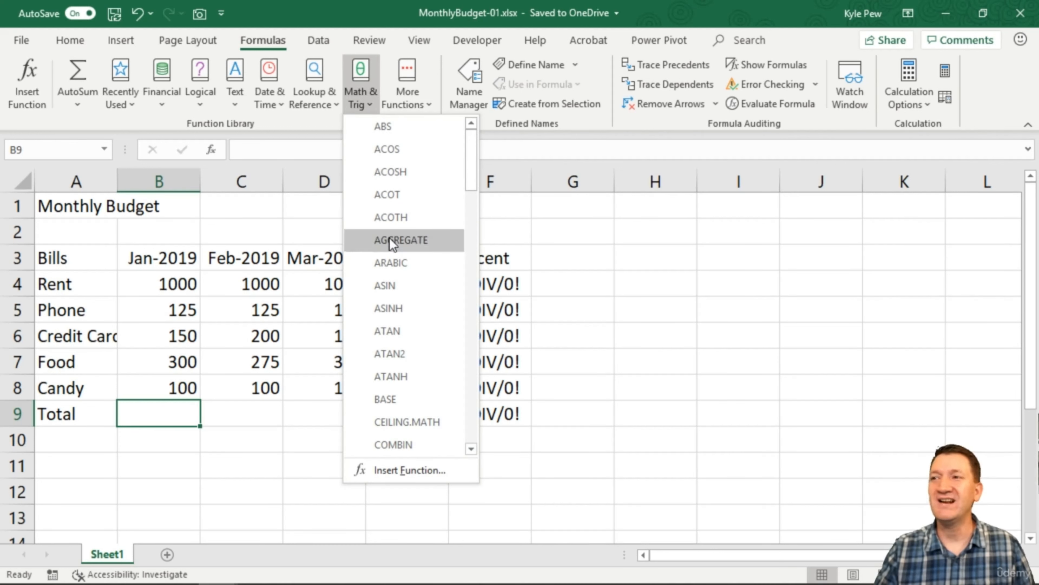
pyautogui.scroll(-1, 389, 239)
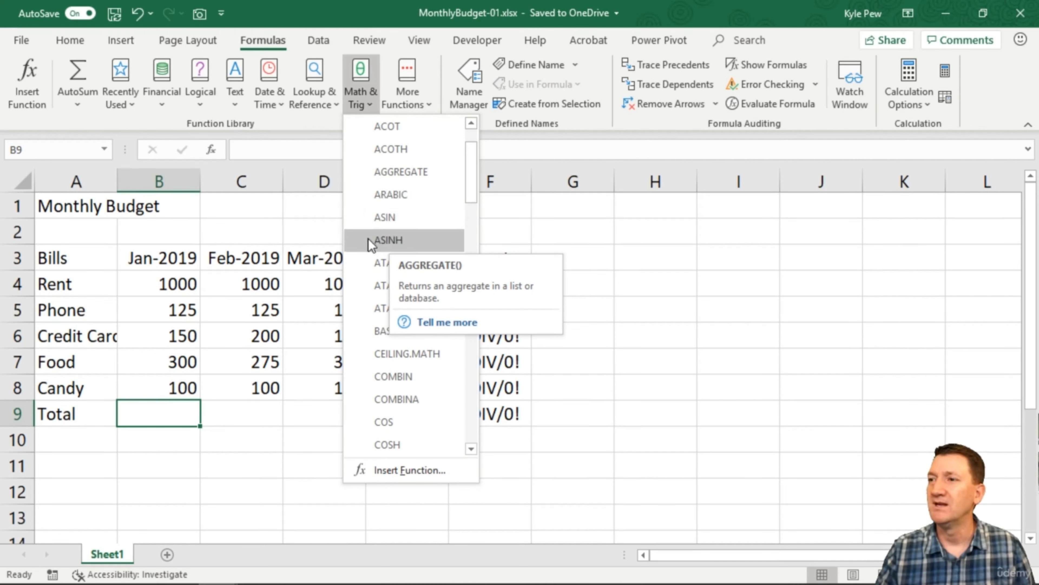
pyautogui.scroll(-7, 382, 254)
pyautogui.scroll(-12, 381, 254)
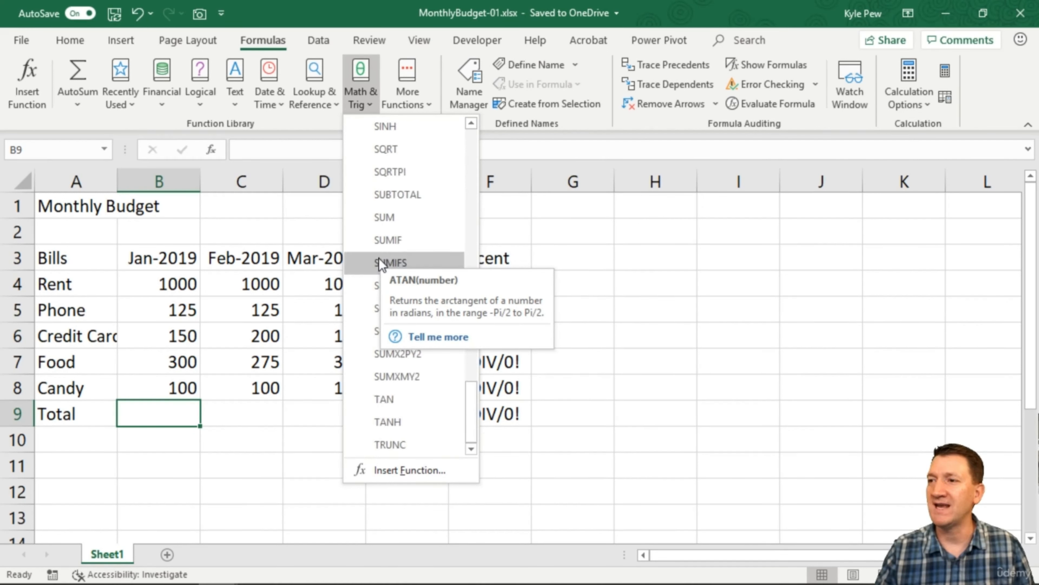
pyautogui.scroll(3, 381, 258)
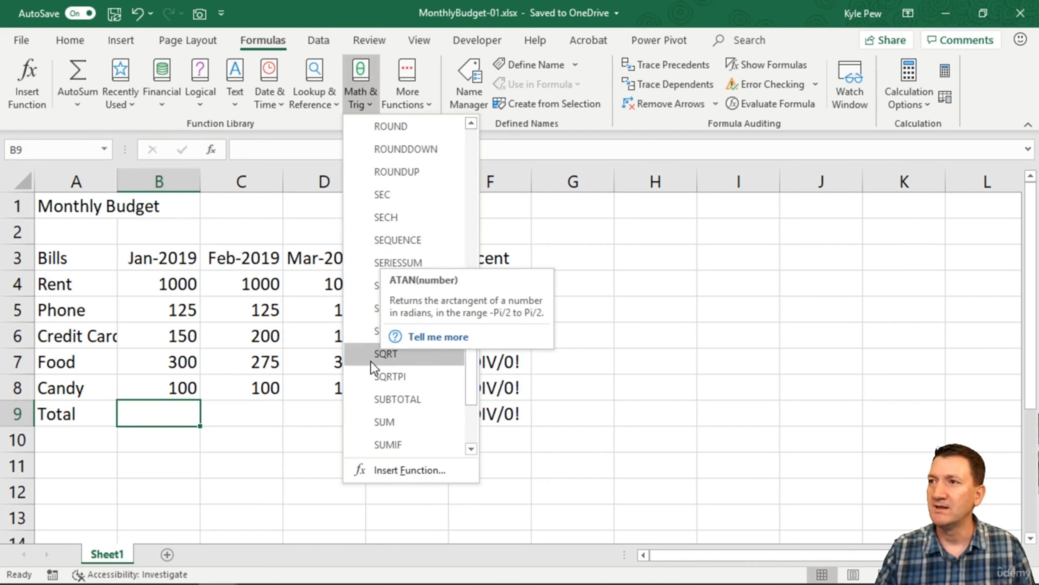
pyautogui.click(391, 423)
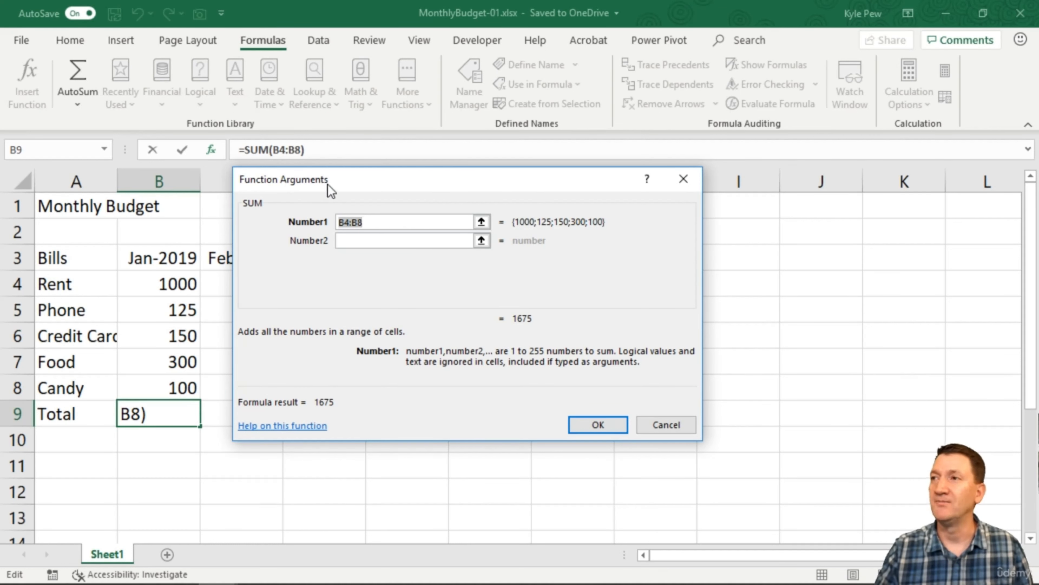
pyautogui.moveTo(327, 184); pyautogui.dragTo(312, 191)
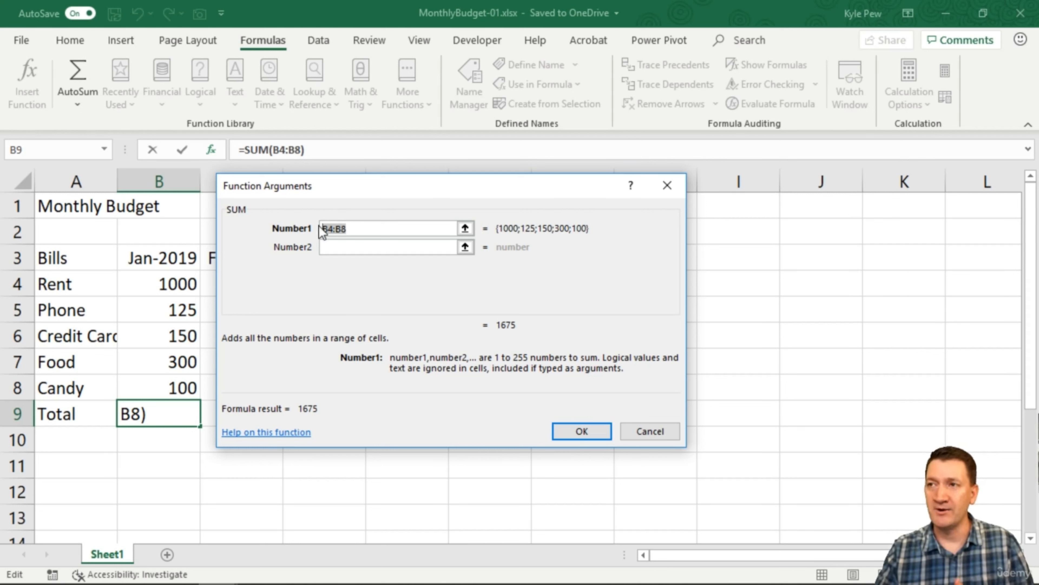
# - Try entering the range b4:b8 as SUM's Number1 argument and clear the argument again
pyautogui.press('Delete')
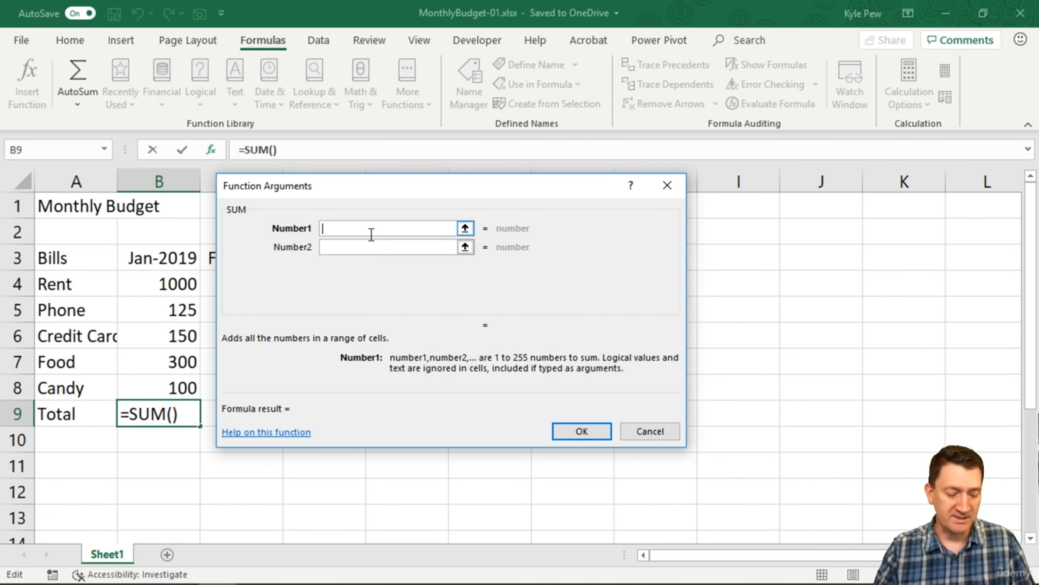
pyautogui.write('b4:')
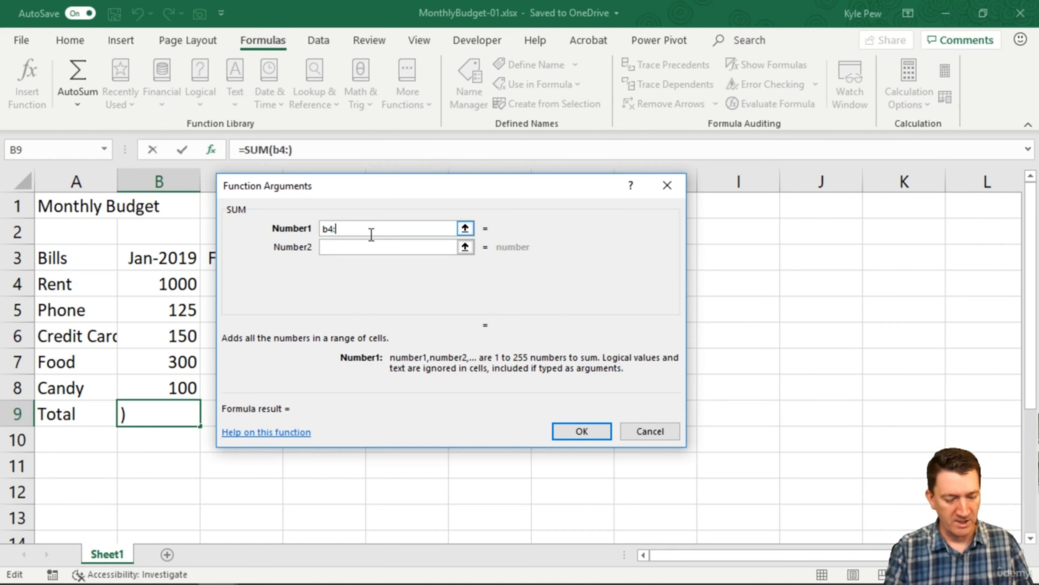
pyautogui.write('b8')
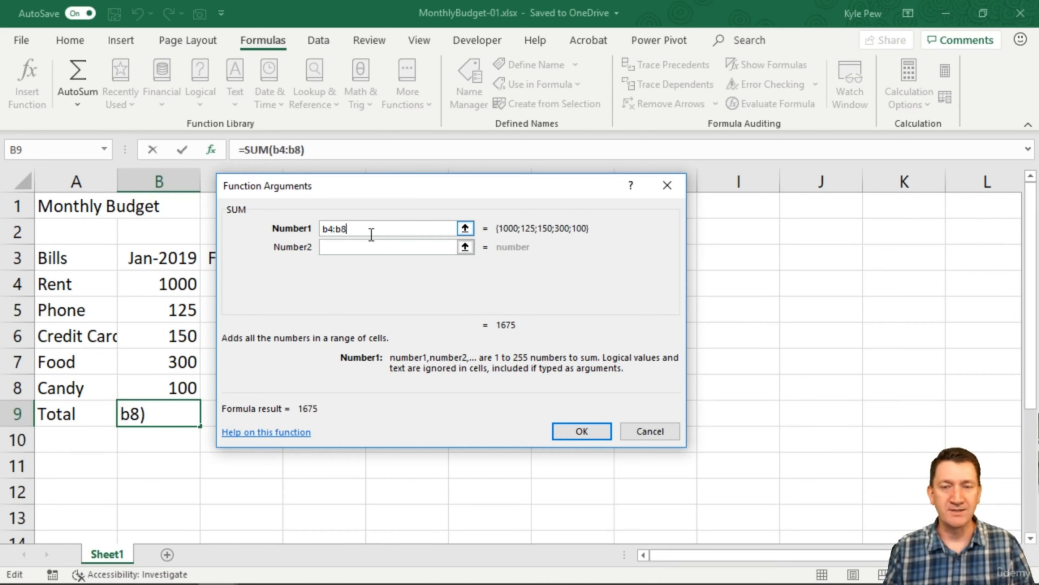
pyautogui.press('BackSpace')
pyautogui.press('BackSpace')
pyautogui.press('BackSpace')
pyautogui.press('BackSpace')
pyautogui.press('BackSpace')
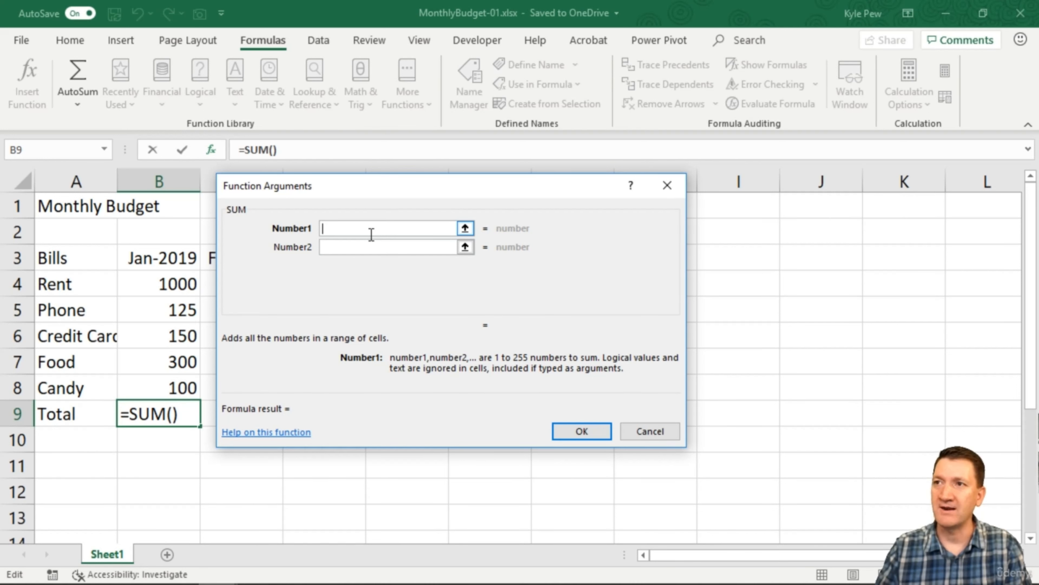
# - Pick the January amounts B4:B8 as SUM's Number1 argument and accept the function
pyautogui.moveTo(160, 280); pyautogui.dragTo(160, 387)
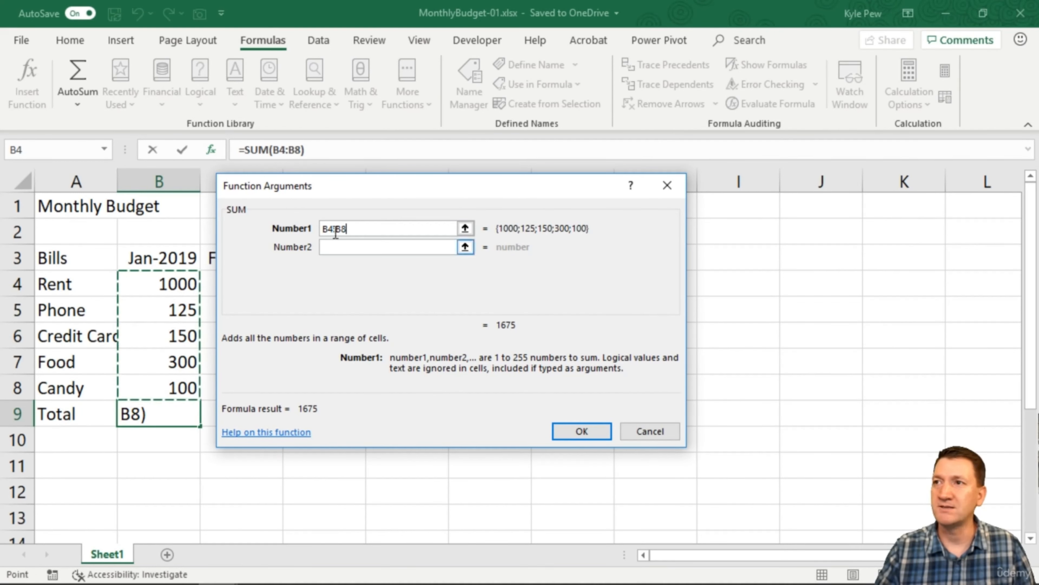
pyautogui.click(569, 432)
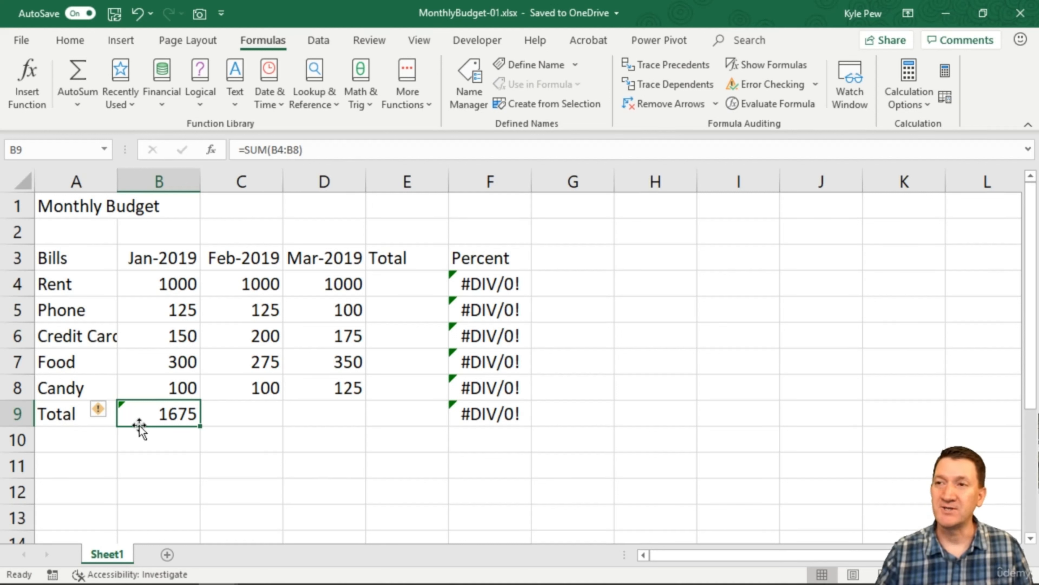
pyautogui.click(224, 407)
pyautogui.click(308, 407)
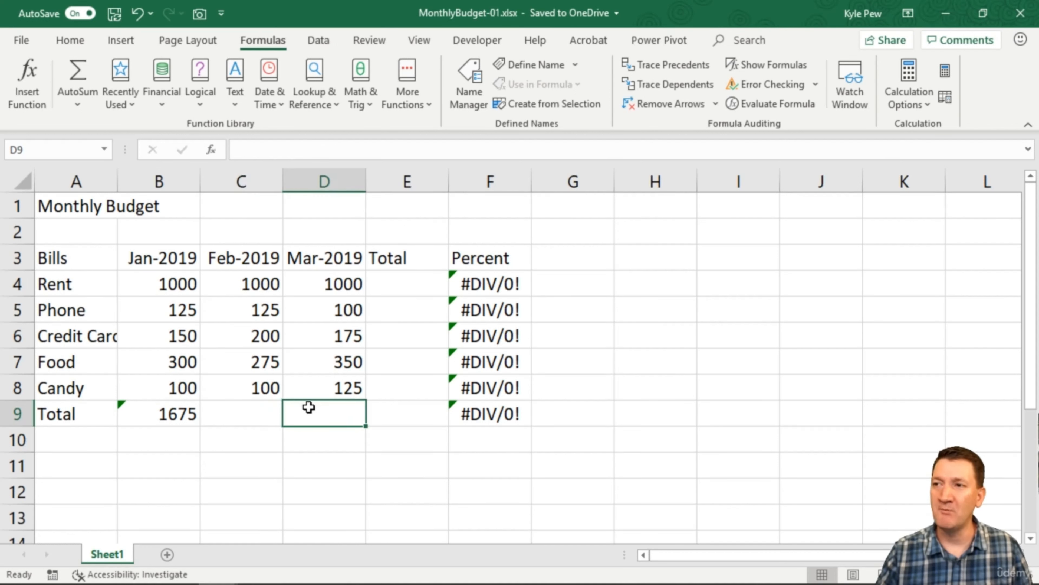
# - Total the Rent row in cell E4 with the Math & Trig SUM function, picking B4:D4 as its Number1 range
pyautogui.click(381, 283)
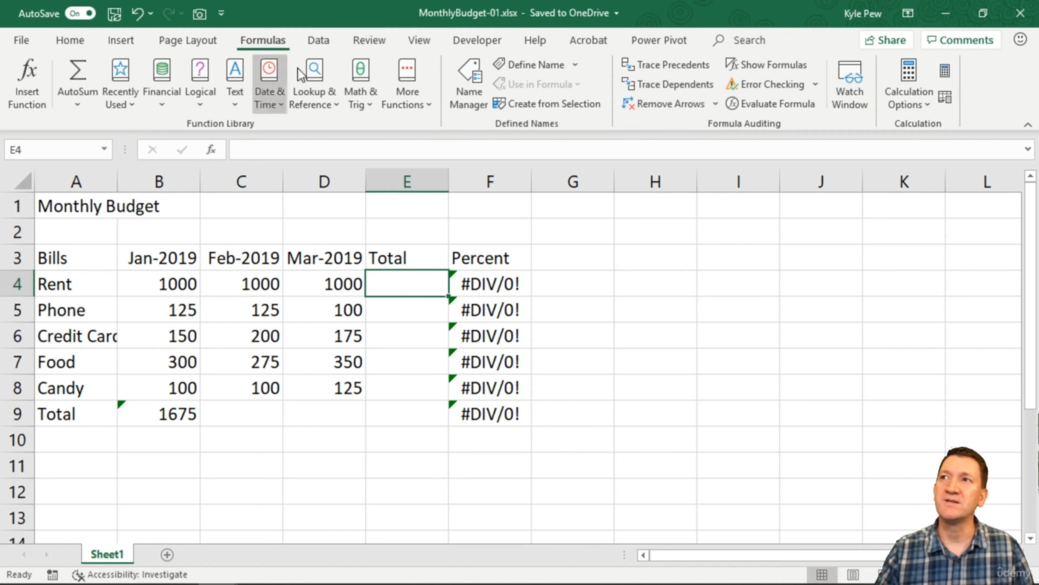
pyautogui.click(363, 111)
pyautogui.scroll(-15, 432, 370)
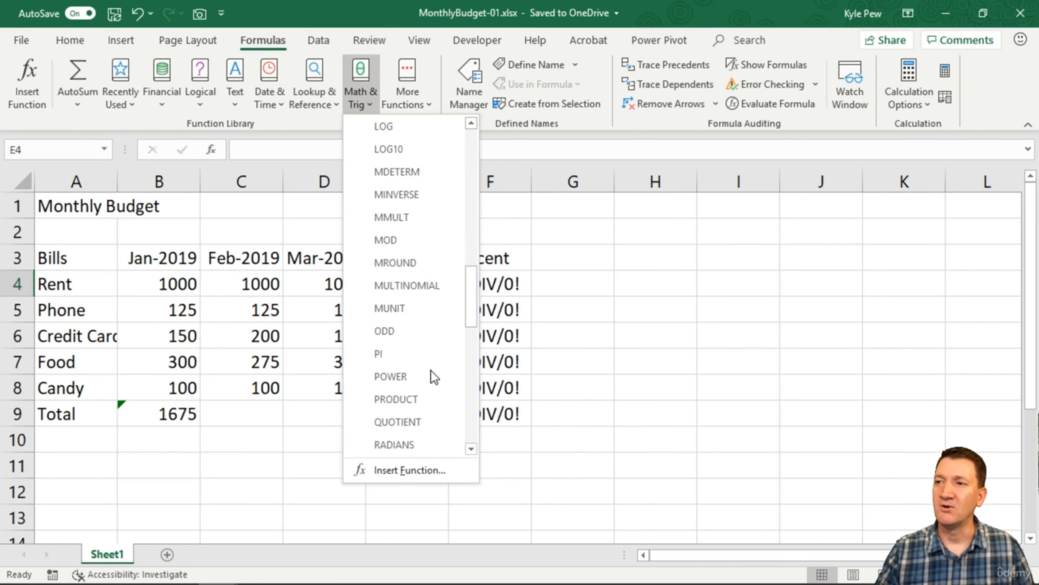
pyautogui.scroll(-2, 431, 370)
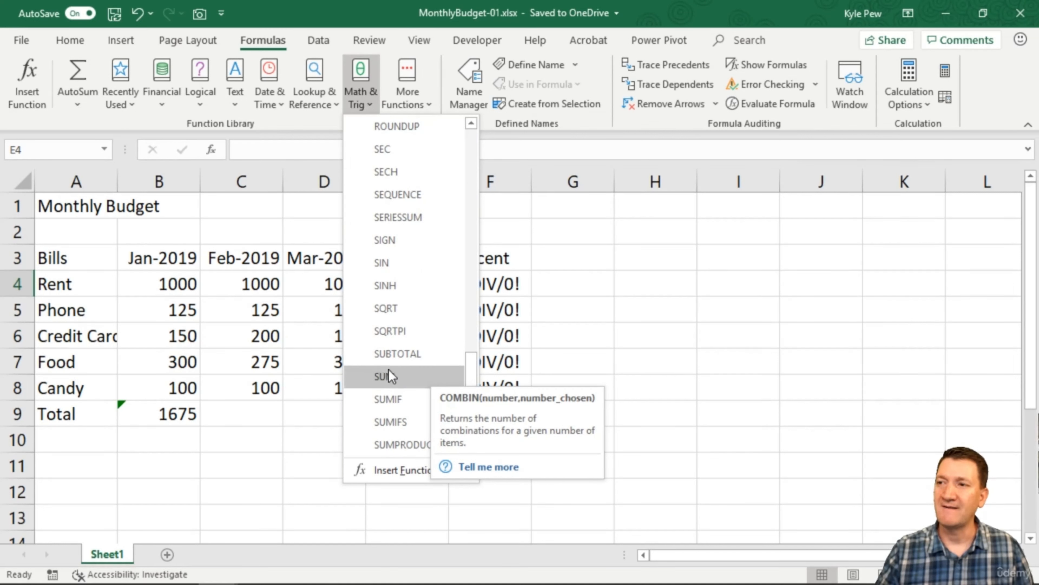
pyautogui.click(382, 375)
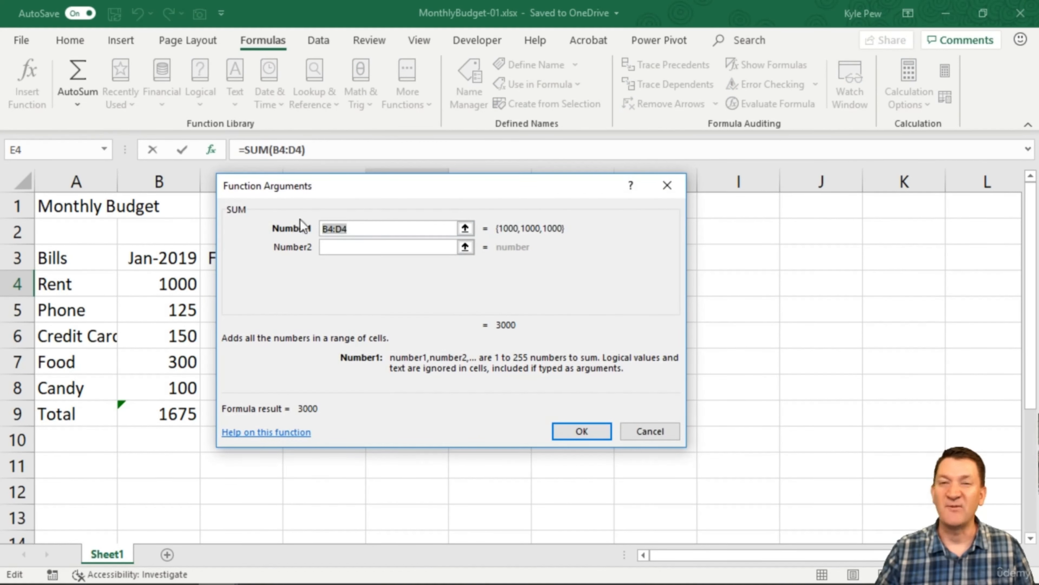
pyautogui.moveTo(348, 279); pyautogui.dragTo(351, 333)
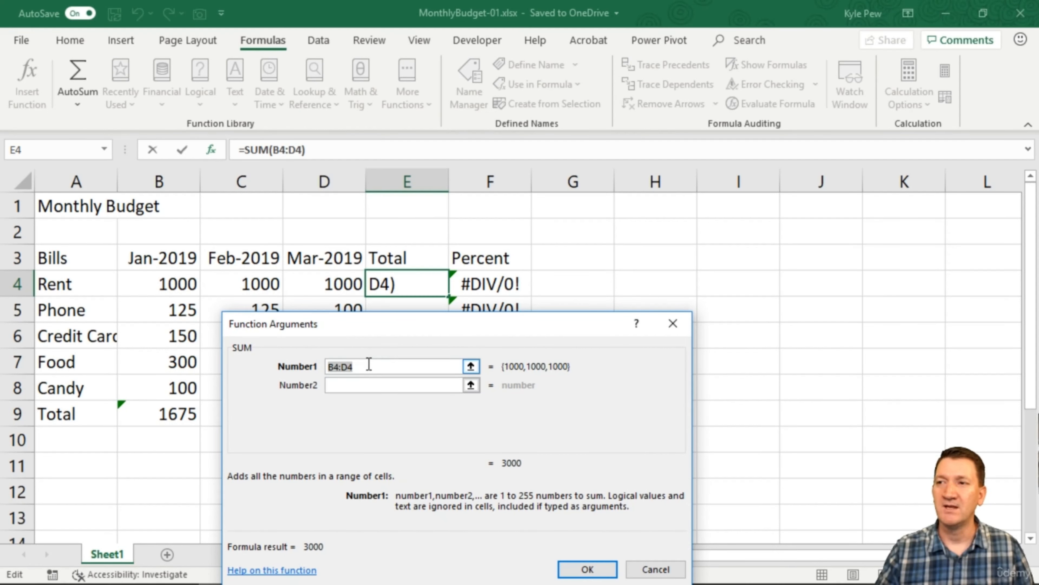
pyautogui.press('Delete')
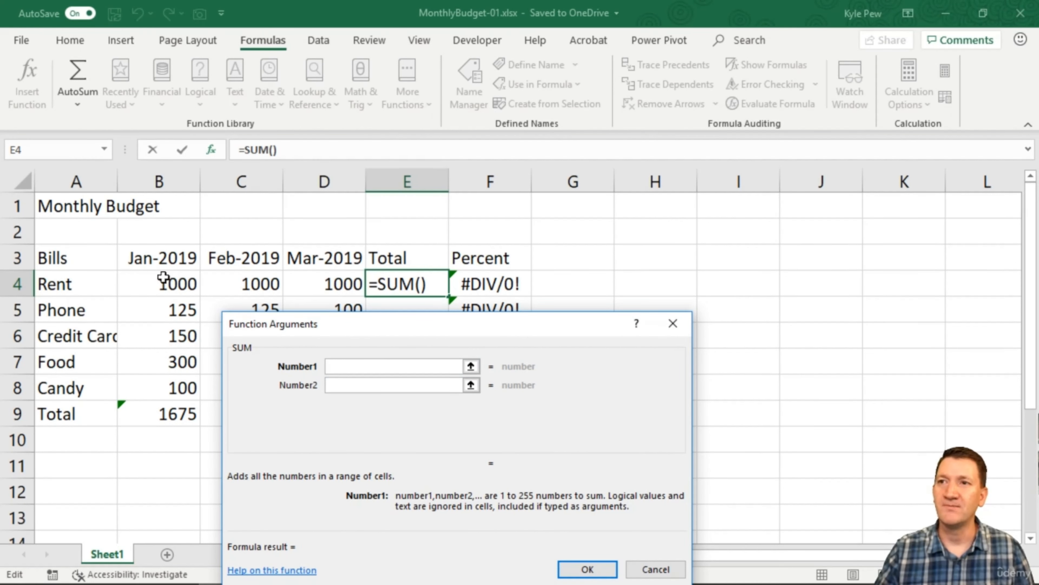
pyautogui.moveTo(163, 278); pyautogui.dragTo(289, 281)
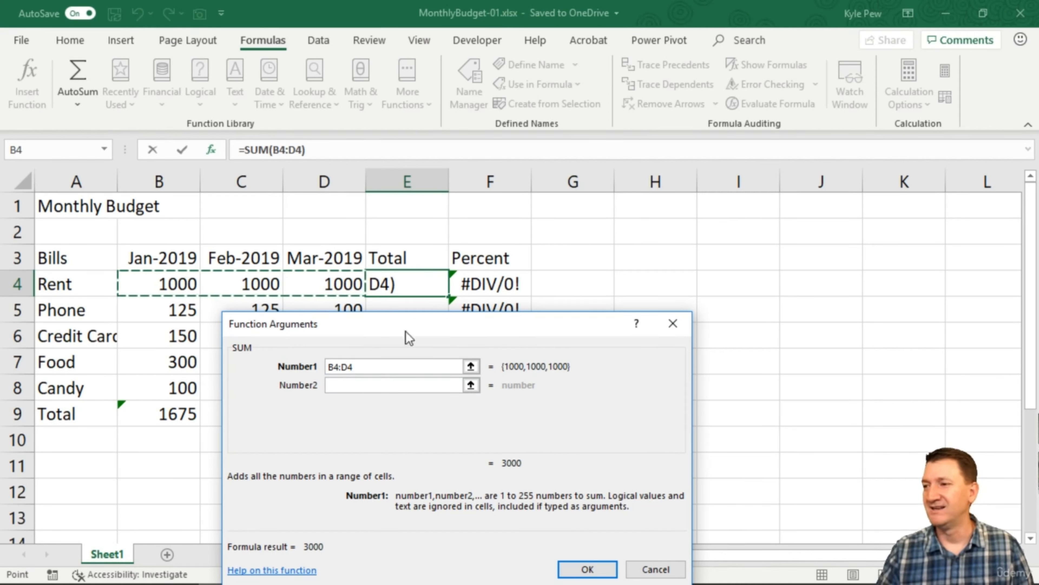
pyautogui.click(585, 568)
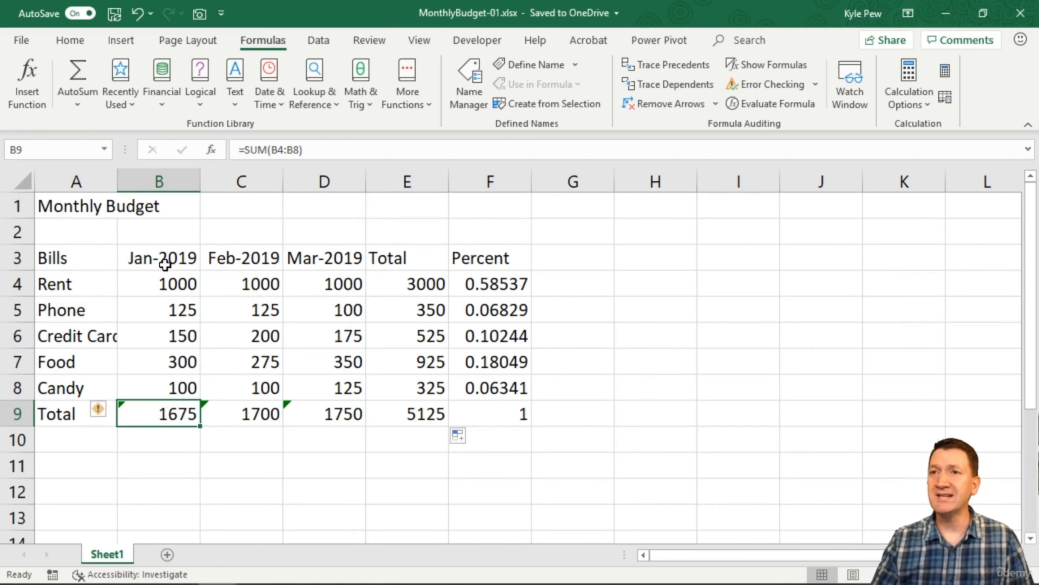
# - Enter the labels MIN, MAX and AVERAGE in cells A11, A12 and A13 below the budget table
pyautogui.scroll(-1, 164, 265)
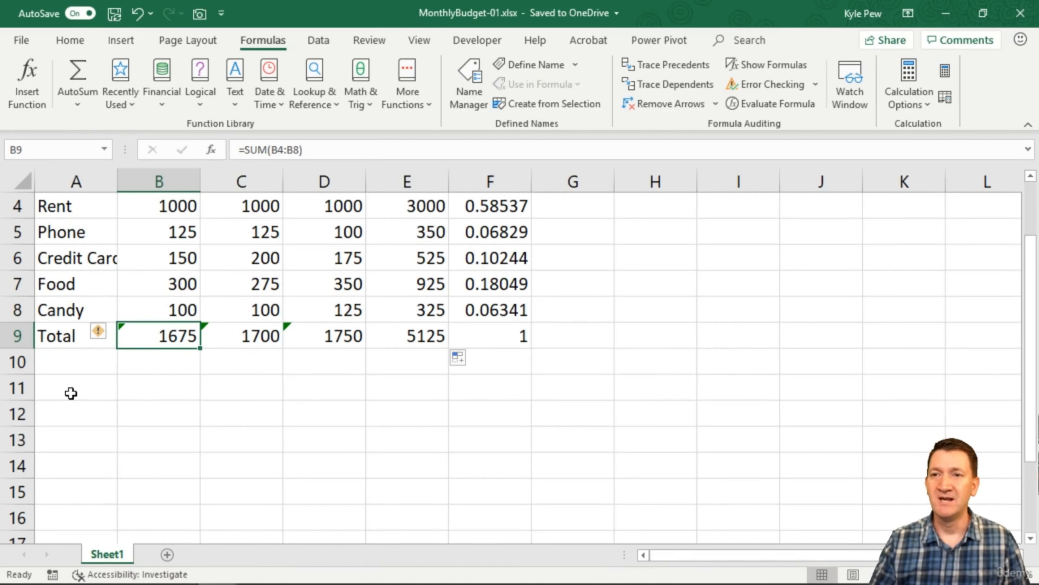
pyautogui.click(62, 395)
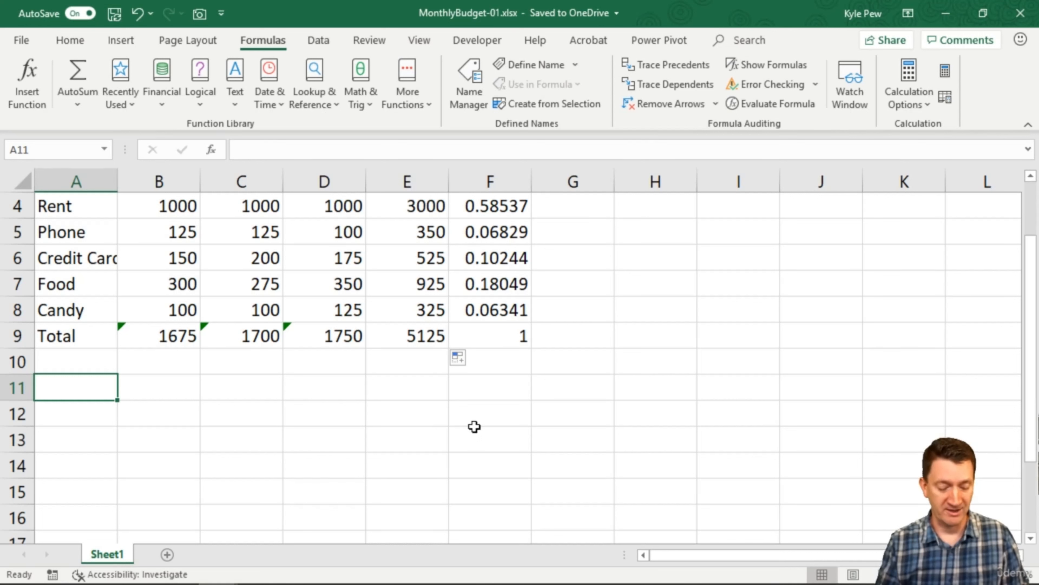
pyautogui.write('MIN')
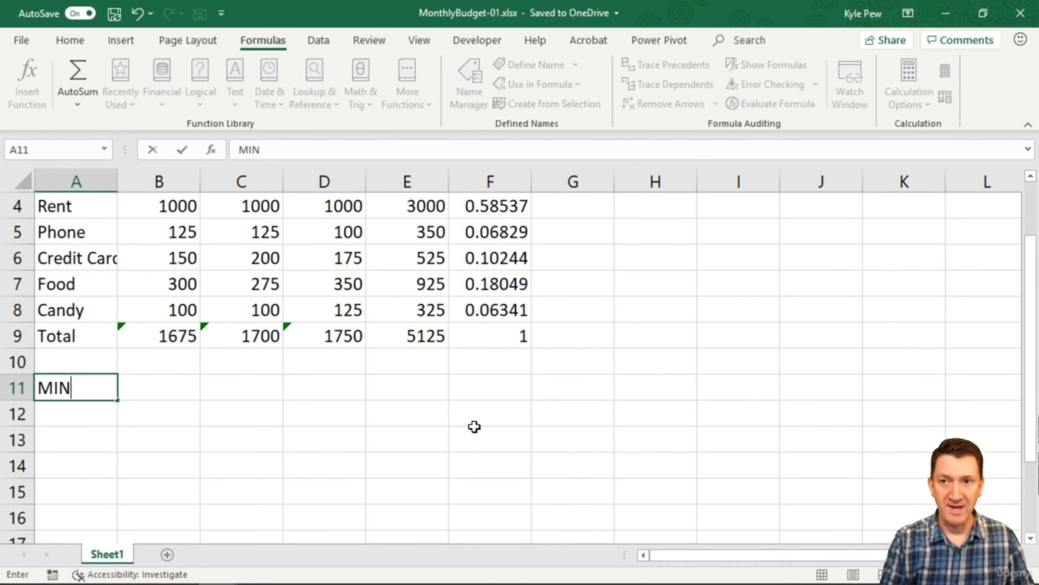
pyautogui.press('Return')
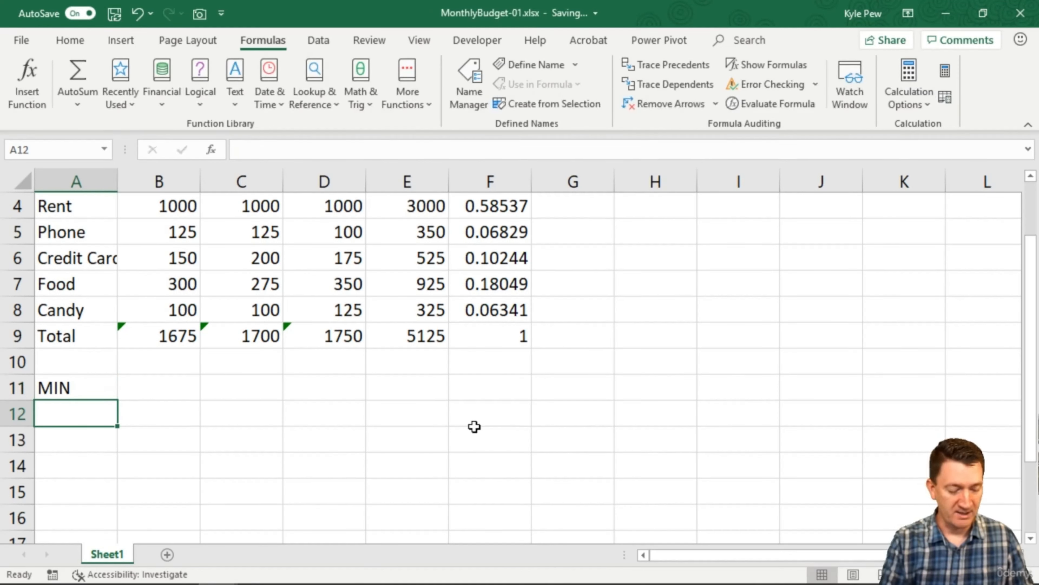
pyautogui.write('MAX')
pyautogui.press('Return')
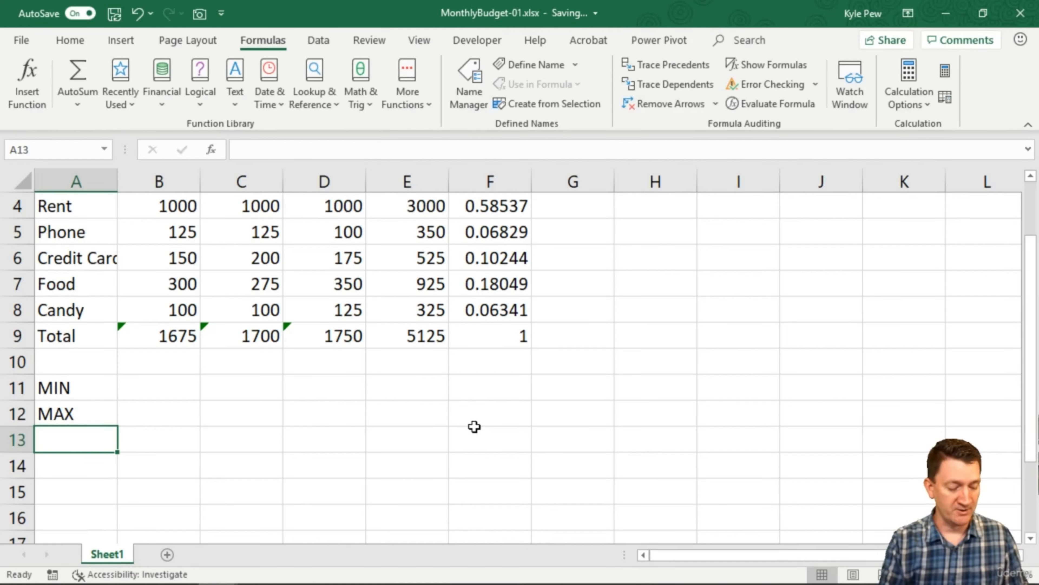
pyautogui.write('AVER')
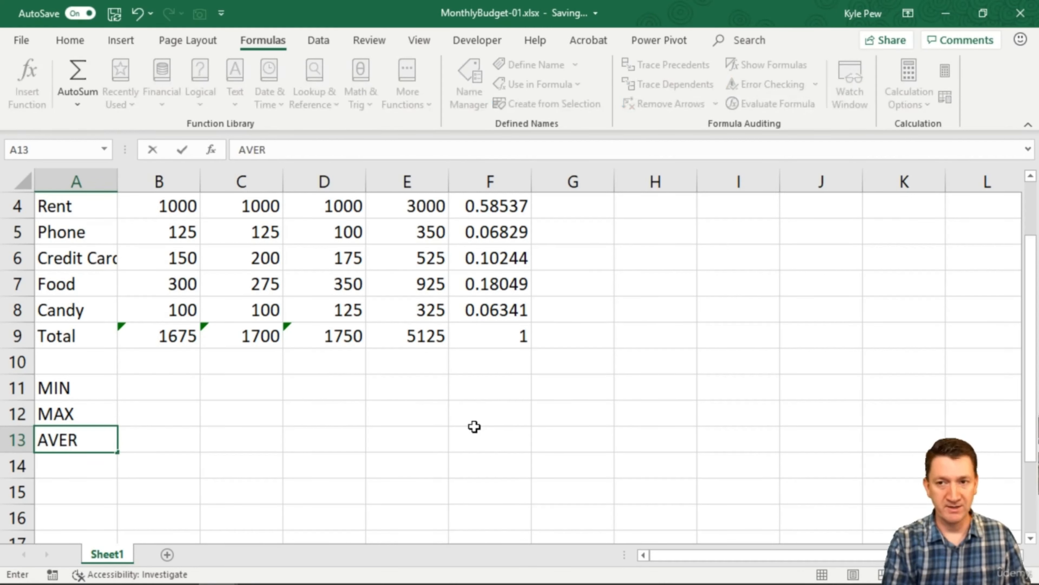
pyautogui.write('AGE')
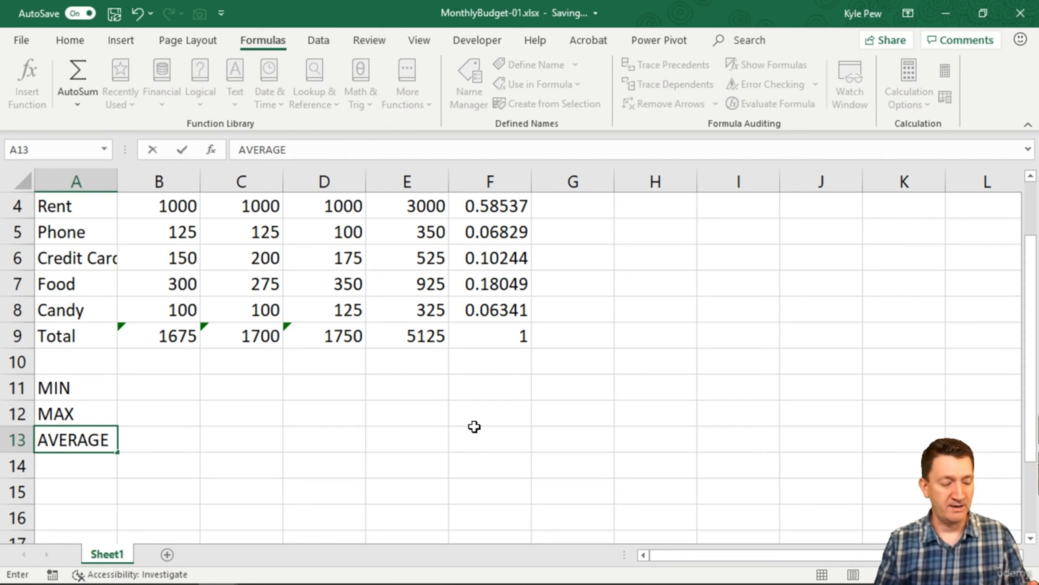
pyautogui.press('Tab')
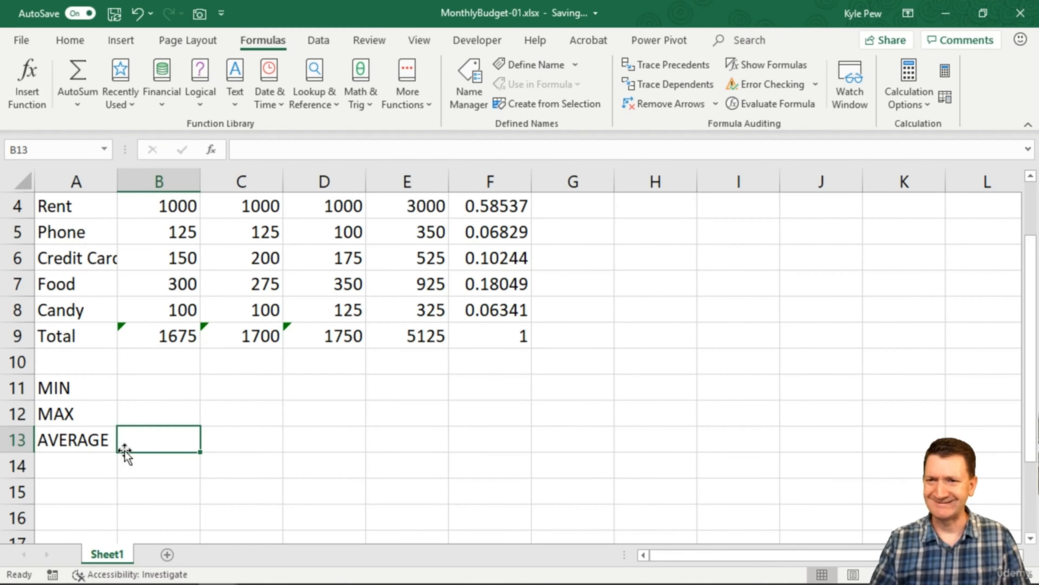
# - Select cell B11 and look through the Math & Trig, Cube, Compatibility and Statistical function categories for MIN
pyautogui.scroll(1, 145, 392)
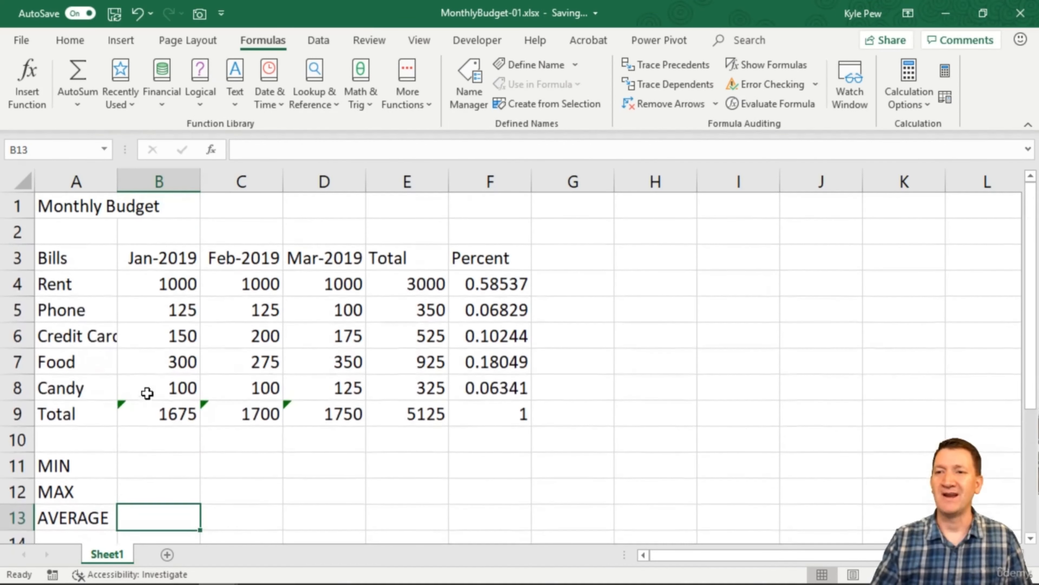
pyautogui.click(140, 473)
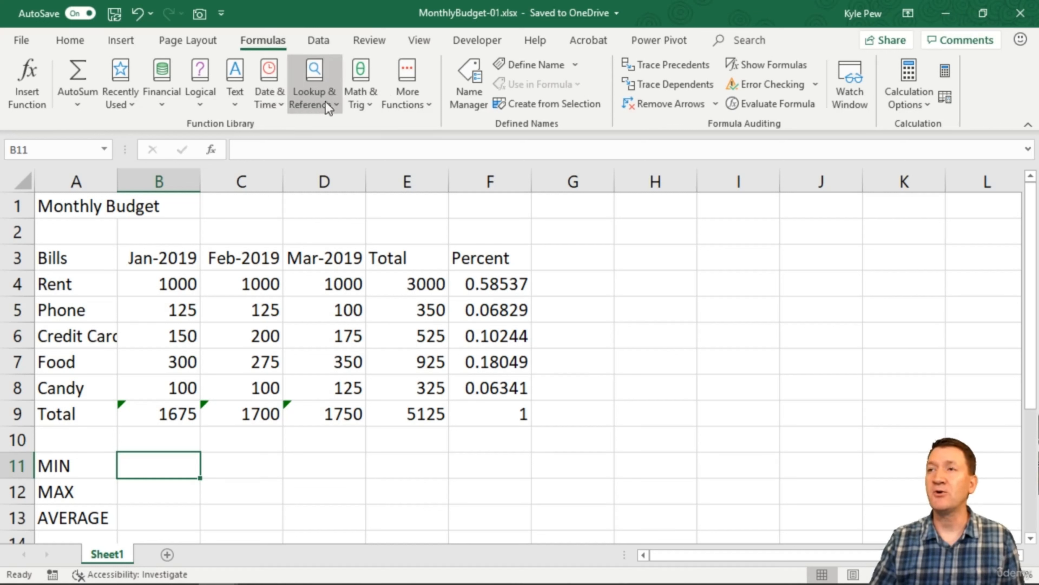
pyautogui.click(362, 103)
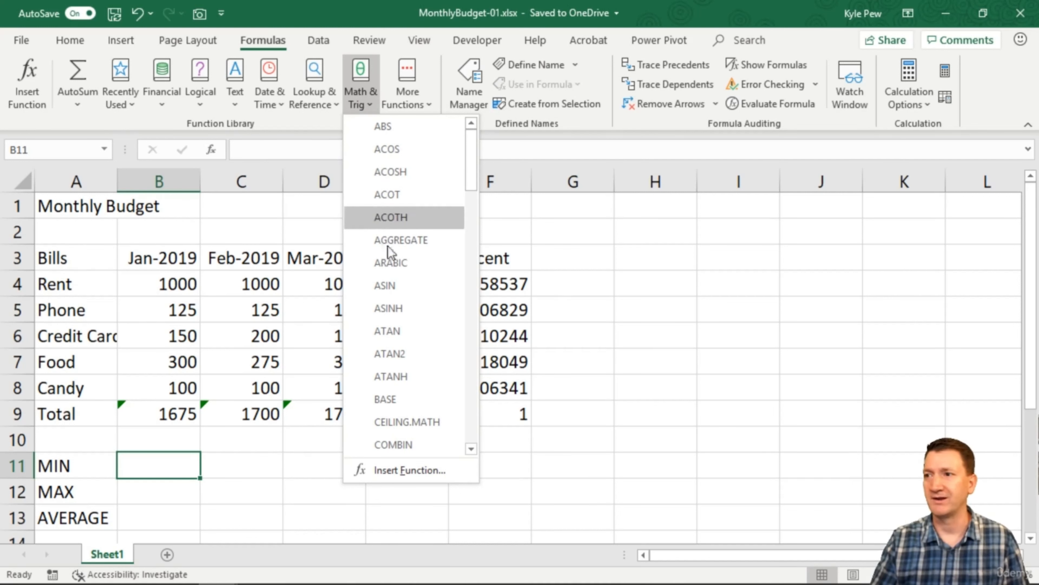
pyautogui.scroll(-8, 387, 266)
pyautogui.scroll(-1, 388, 270)
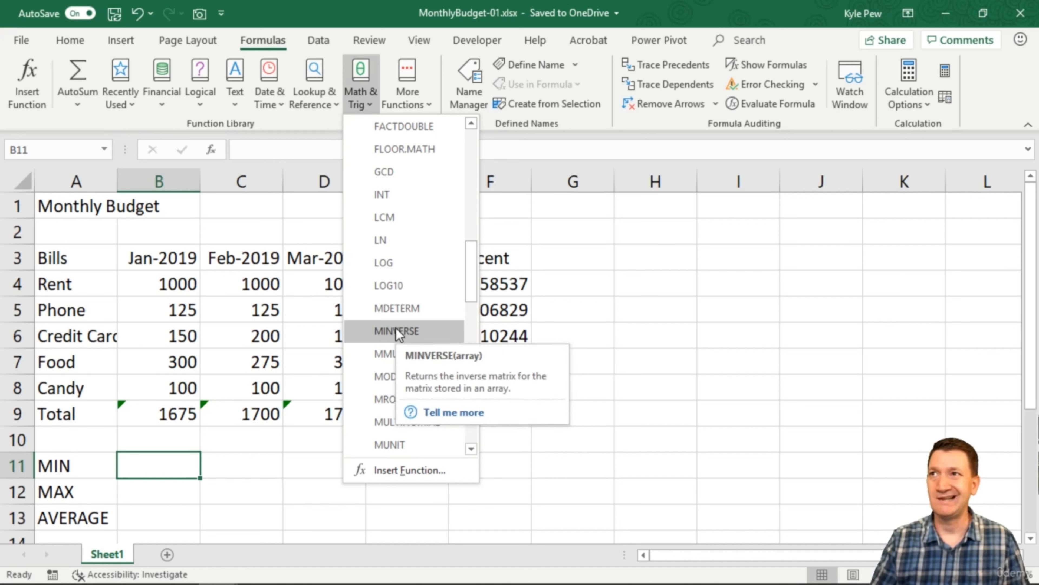
pyautogui.click(352, 6)
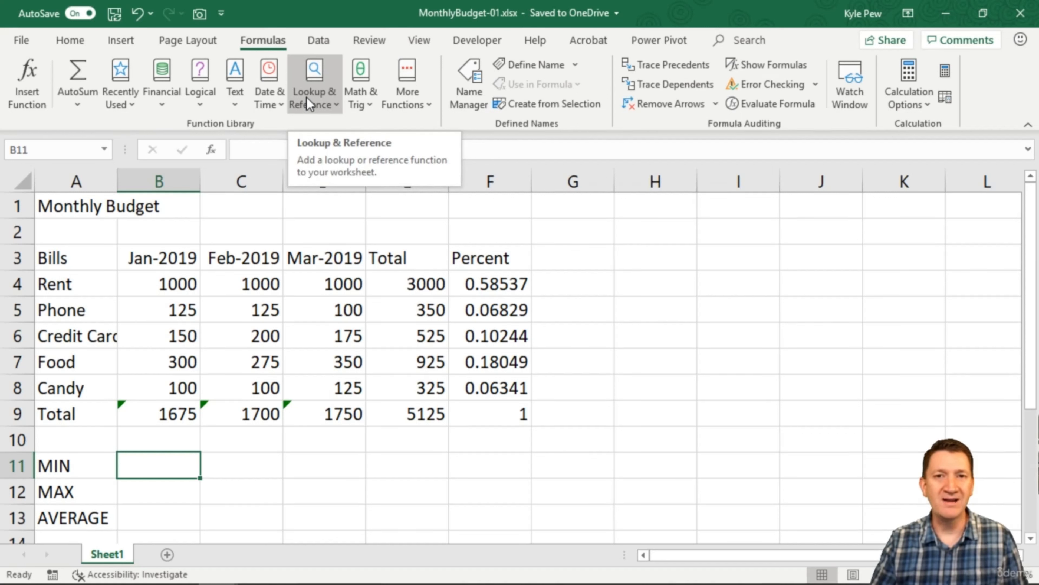
pyautogui.click(404, 99)
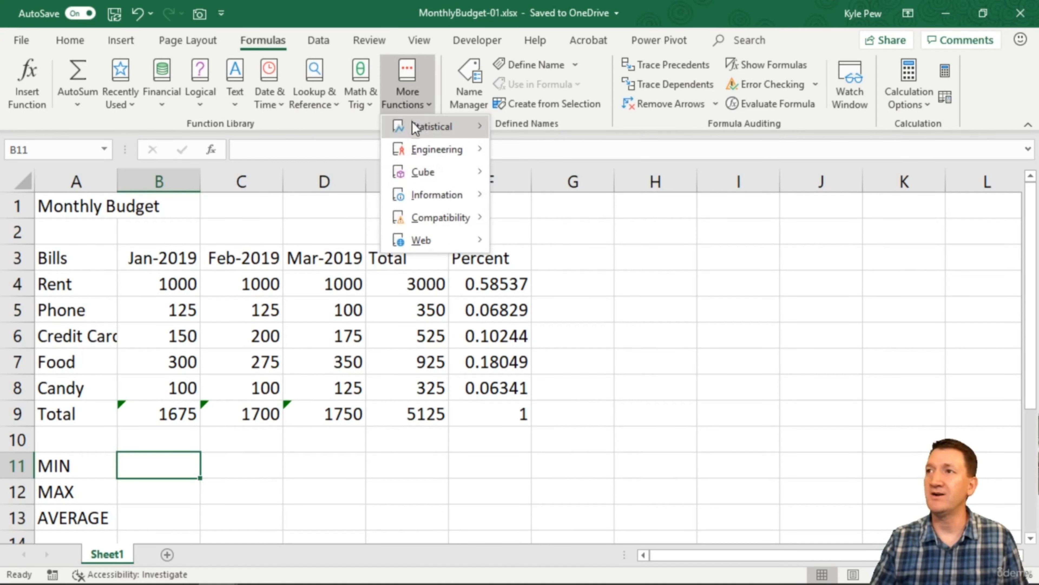
pyautogui.moveTo(425, 179)
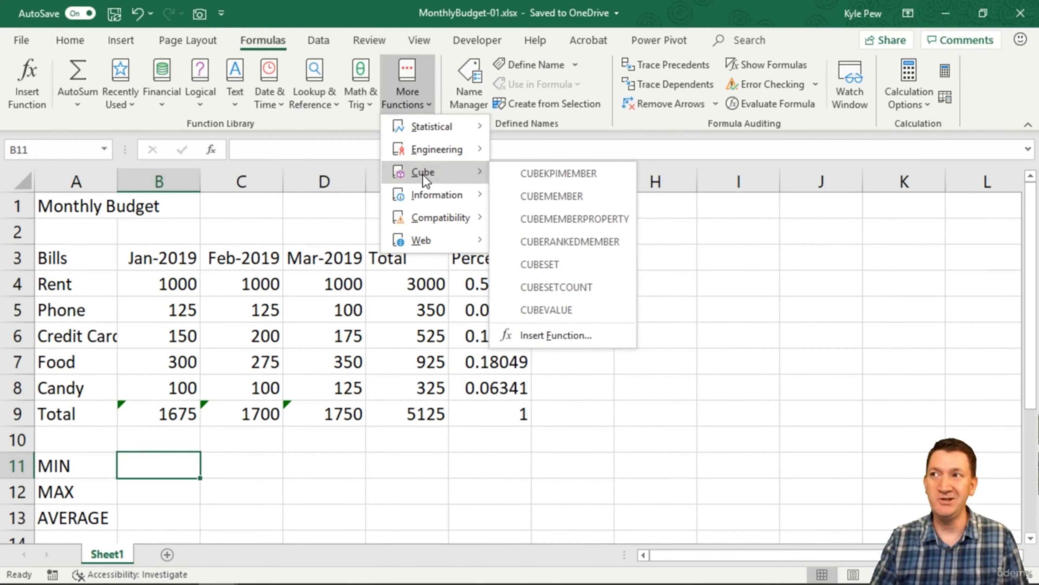
pyautogui.moveTo(425, 217)
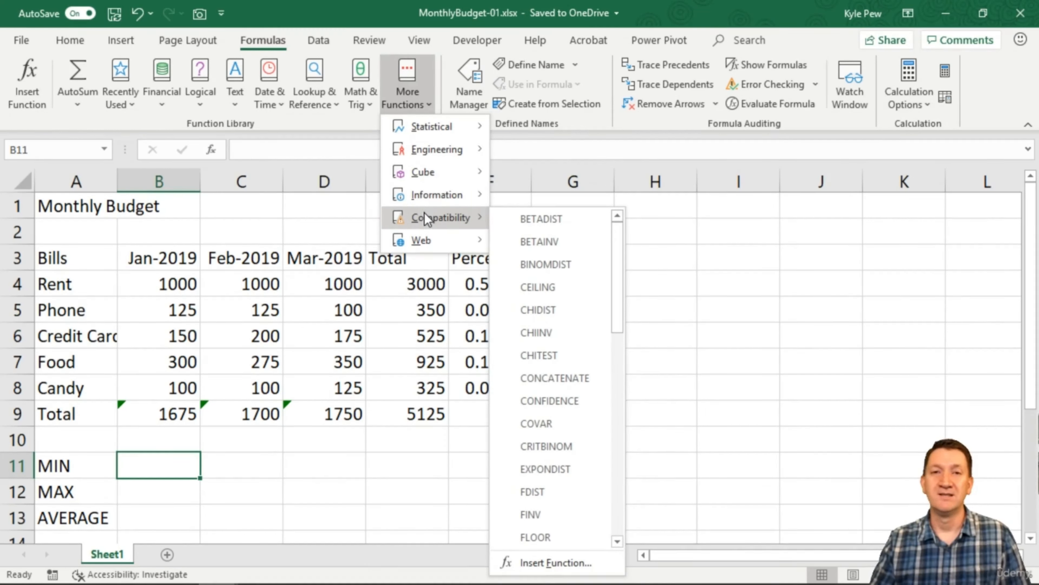
pyautogui.moveTo(428, 135)
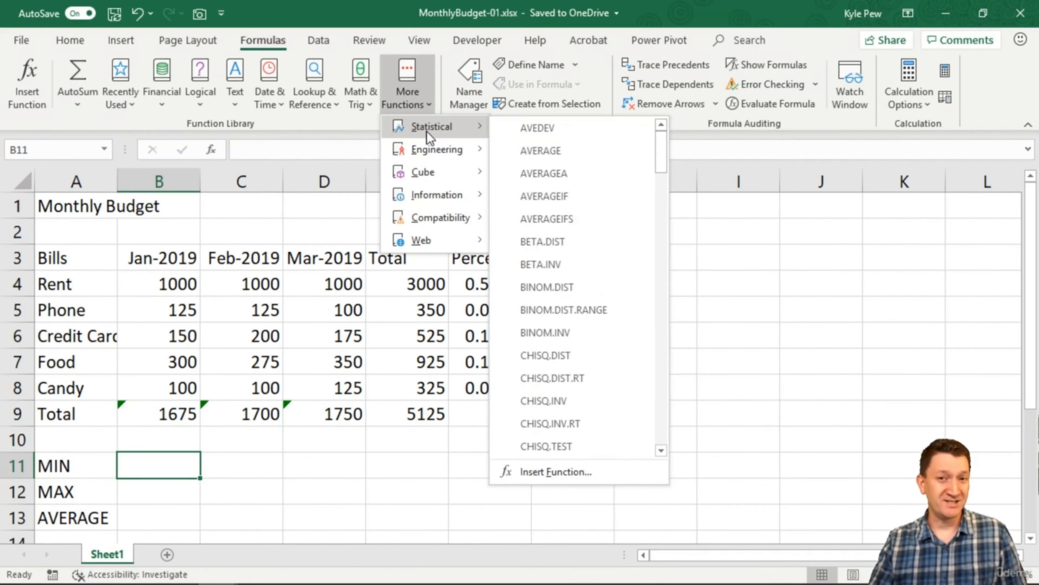
pyautogui.scroll(-18, 536, 292)
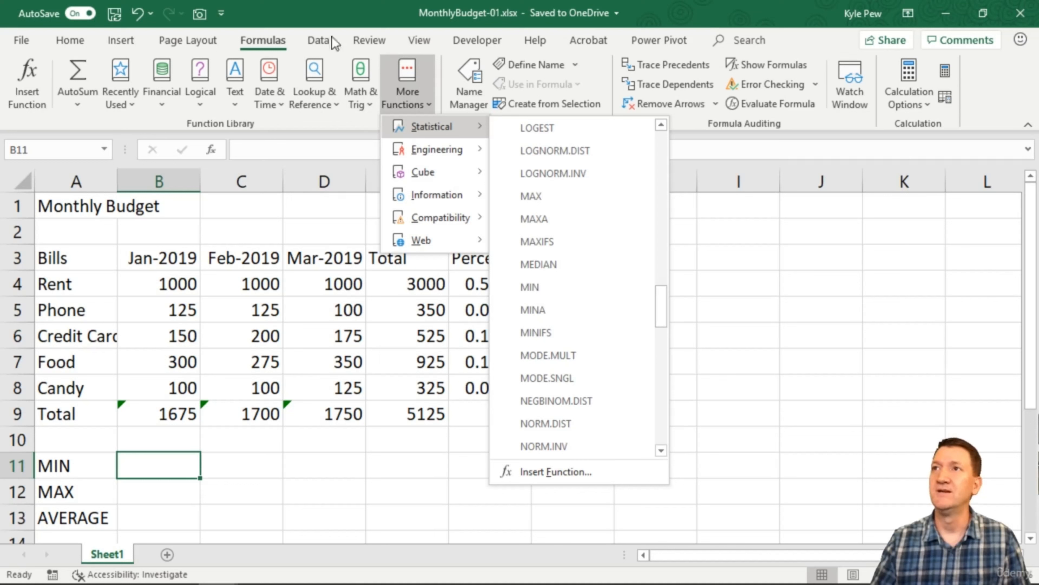
pyautogui.click(308, 3)
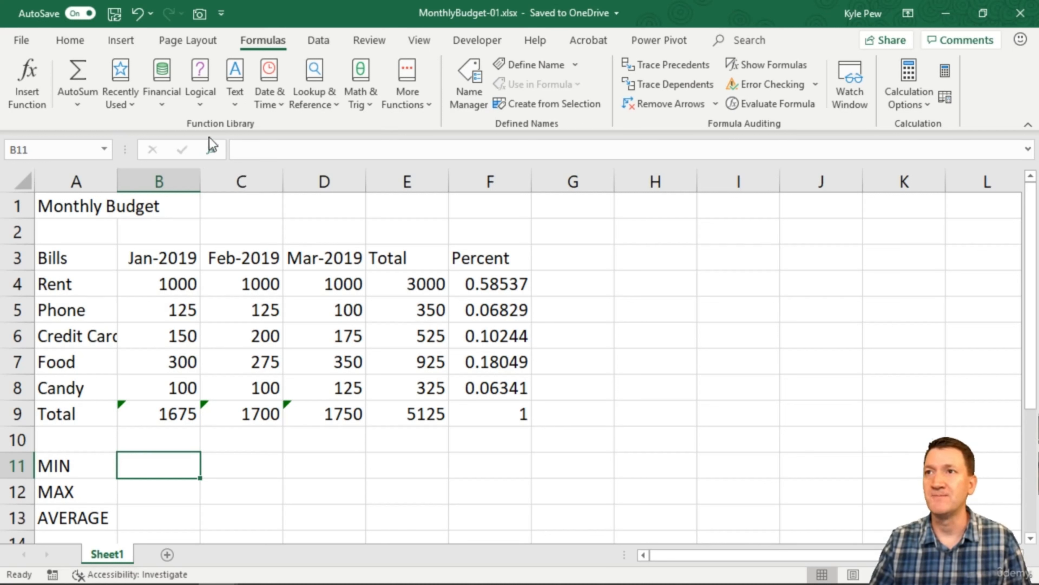
# - Search Insert Function for "min" and insert the MIN function in cell B11
pyautogui.click(211, 151)
pyautogui.moveTo(557, 229); pyautogui.dragTo(301, 188)
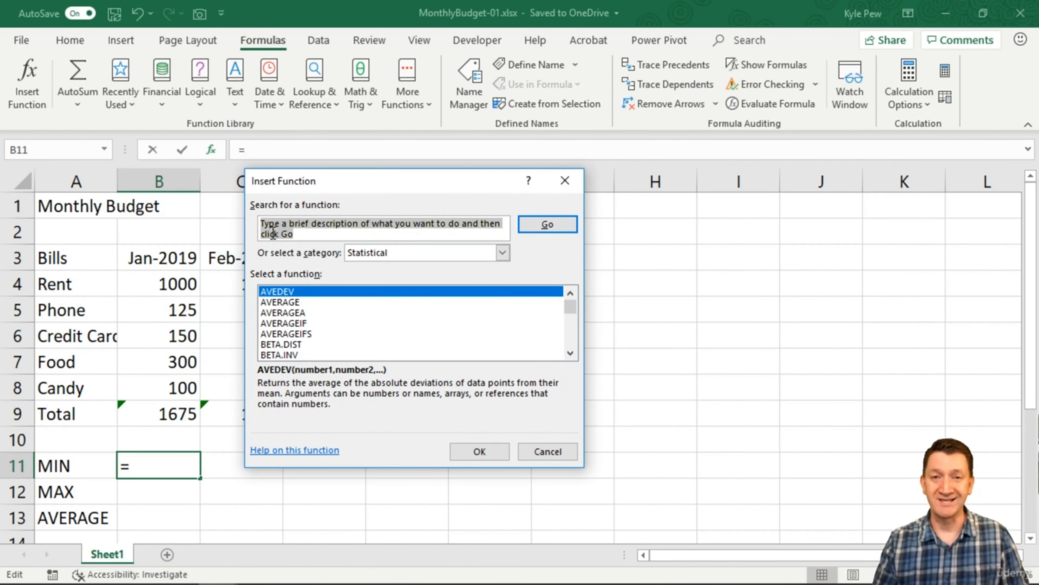
pyautogui.click(290, 291)
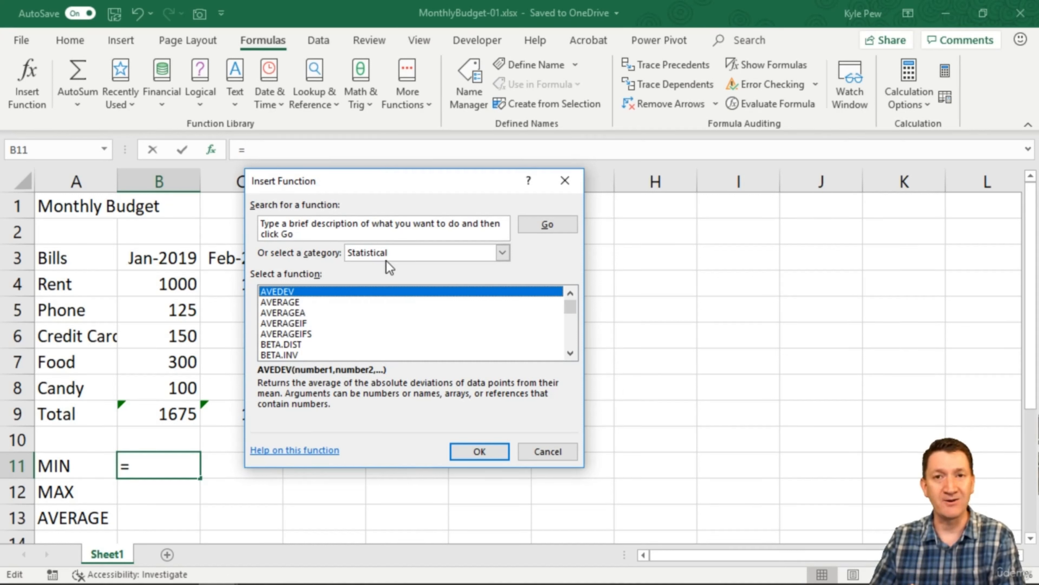
pyautogui.click(308, 235)
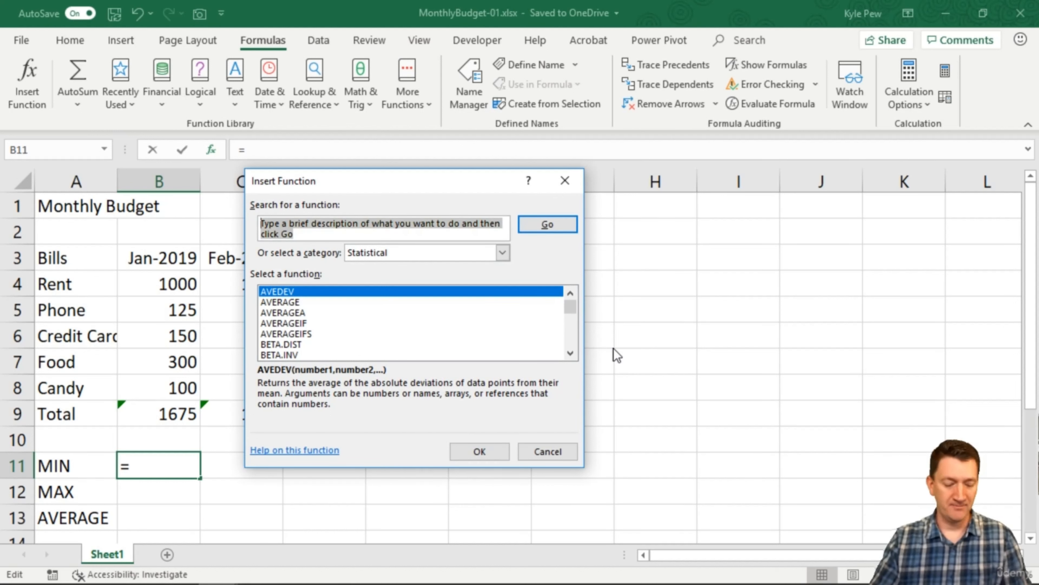
pyautogui.write('min')
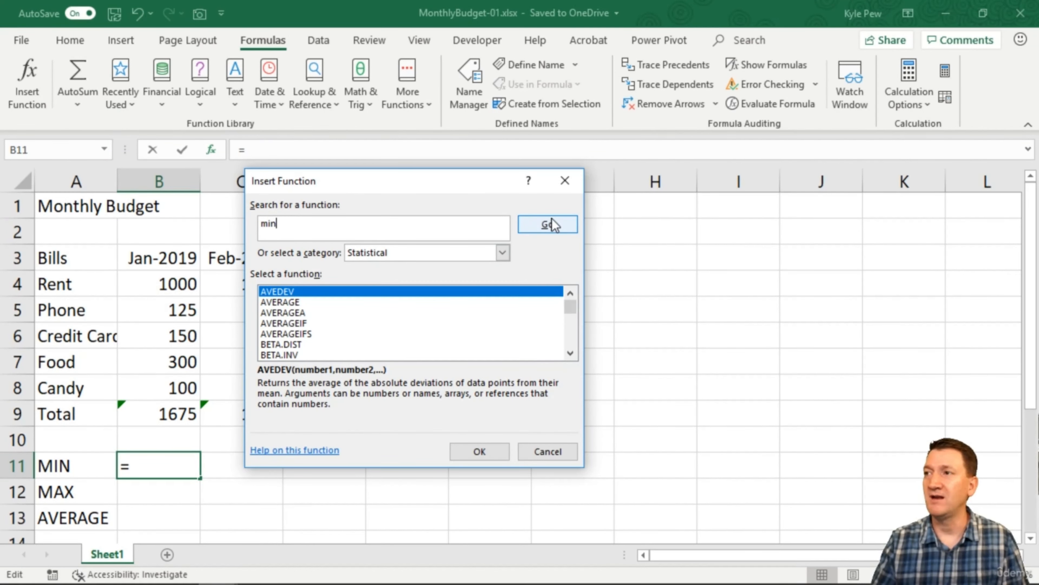
pyautogui.click(549, 224)
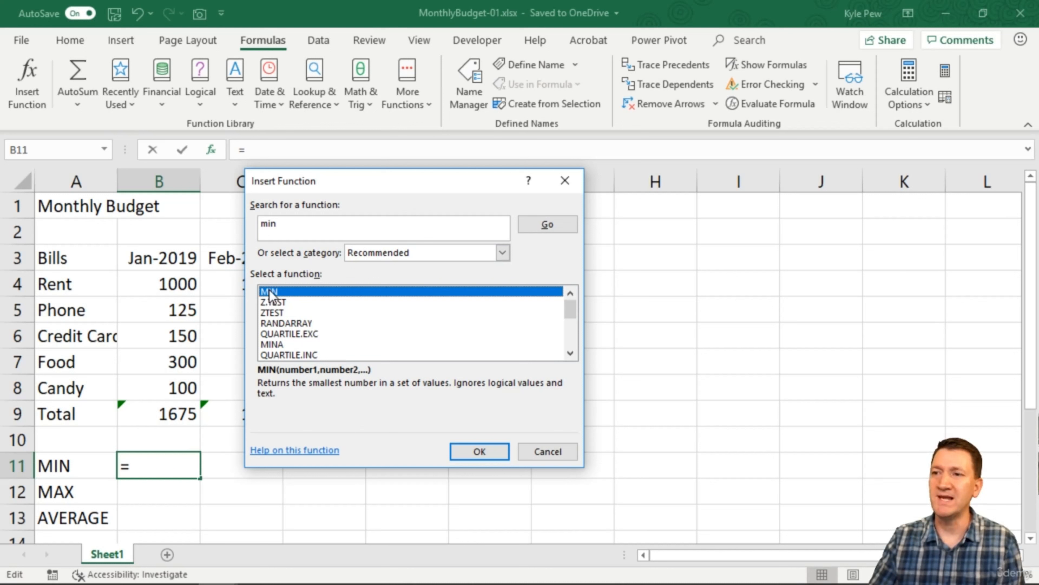
pyautogui.click(486, 452)
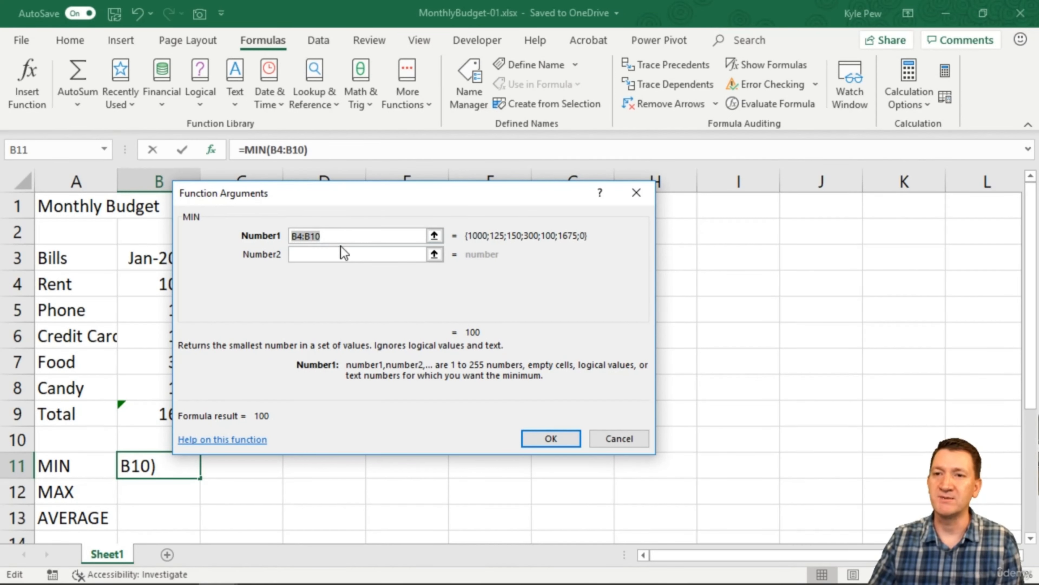
# - Replace MIN's suggested Number1 range with the January amounts B4:B8 and accept the function
pyautogui.moveTo(305, 203); pyautogui.dragTo(430, 213)
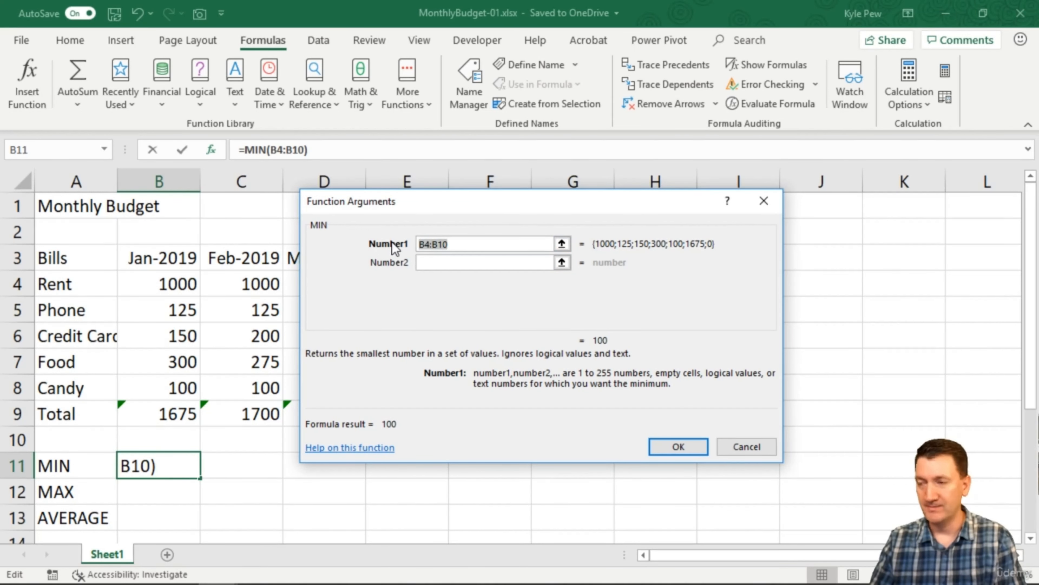
pyautogui.press('Delete')
pyautogui.moveTo(177, 286); pyautogui.dragTo(176, 383)
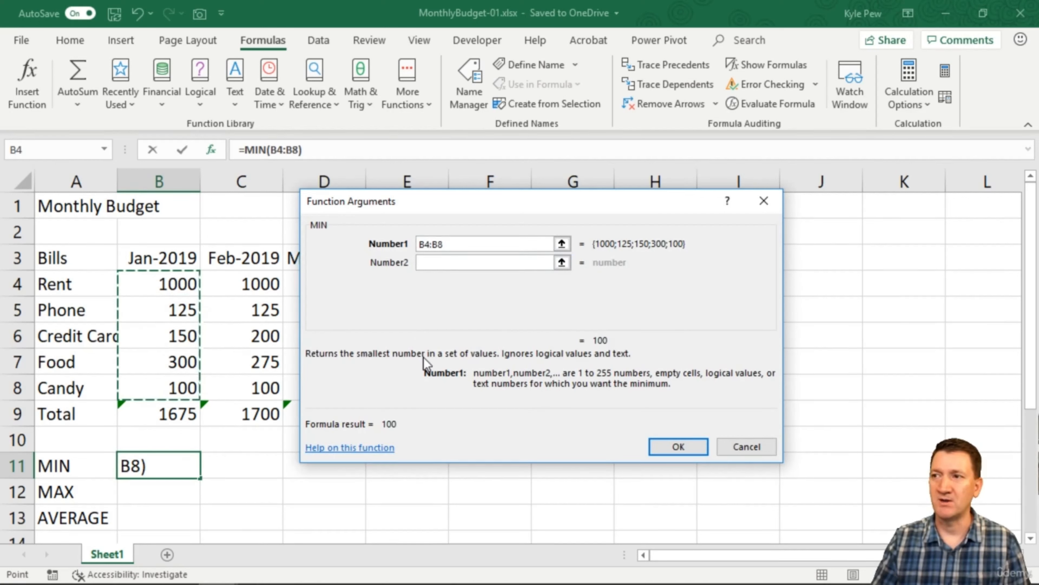
pyautogui.click(678, 447)
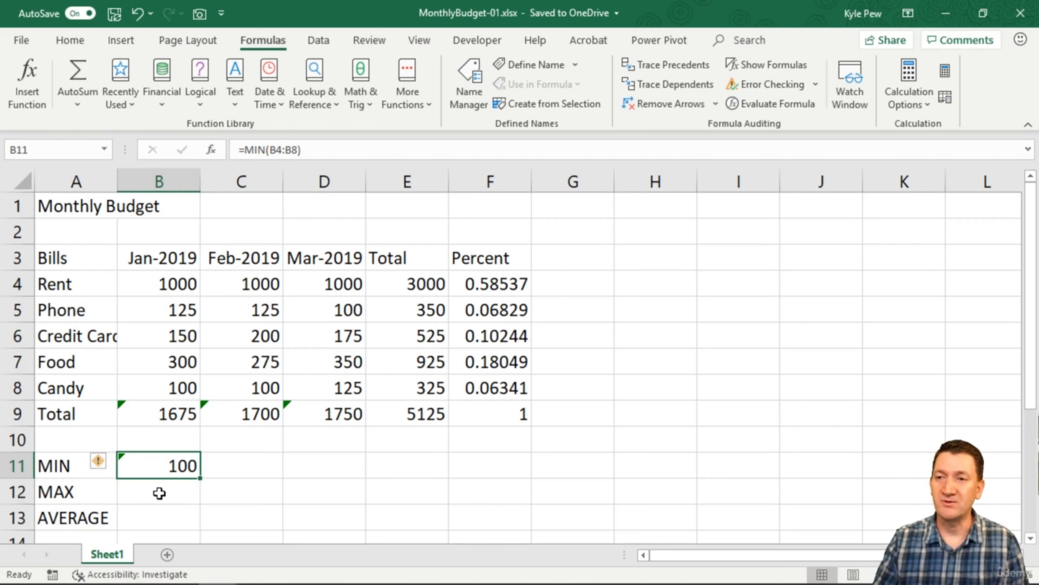
# - Search Insert Function for "max" and insert the MAX function in cell B12
pyautogui.click(142, 492)
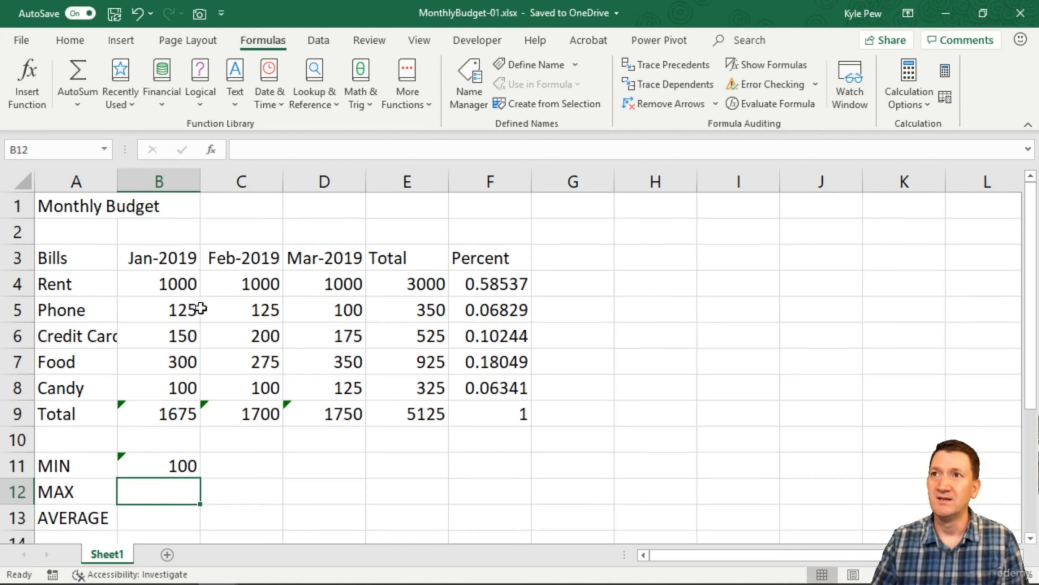
pyautogui.click(211, 150)
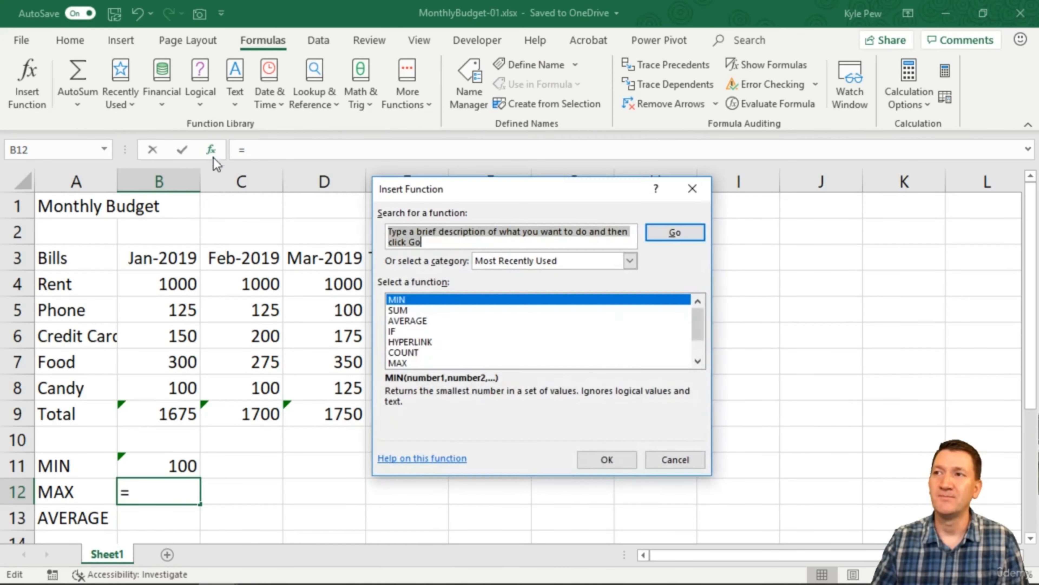
pyautogui.write('max')
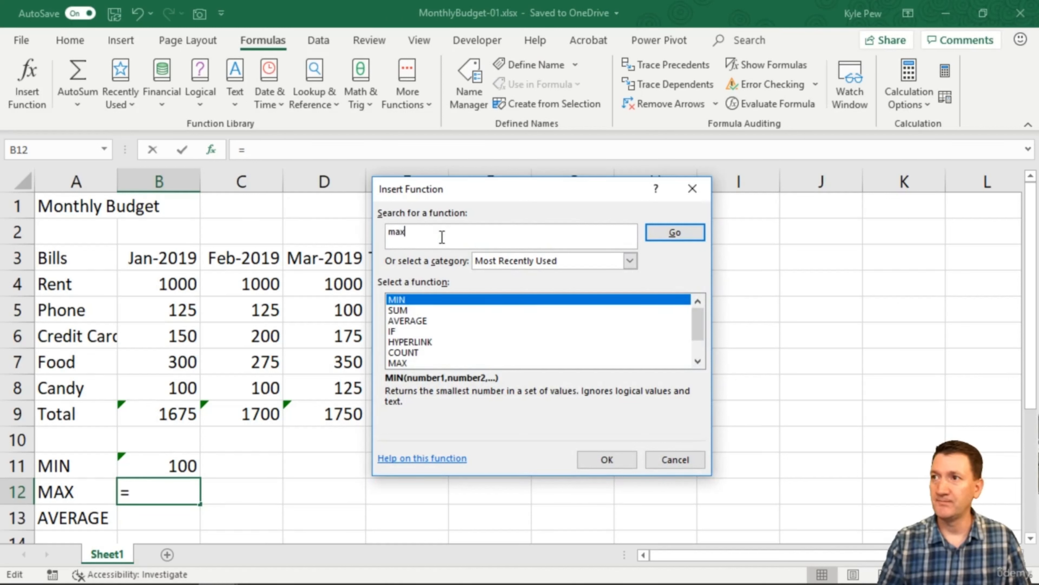
pyautogui.click(667, 233)
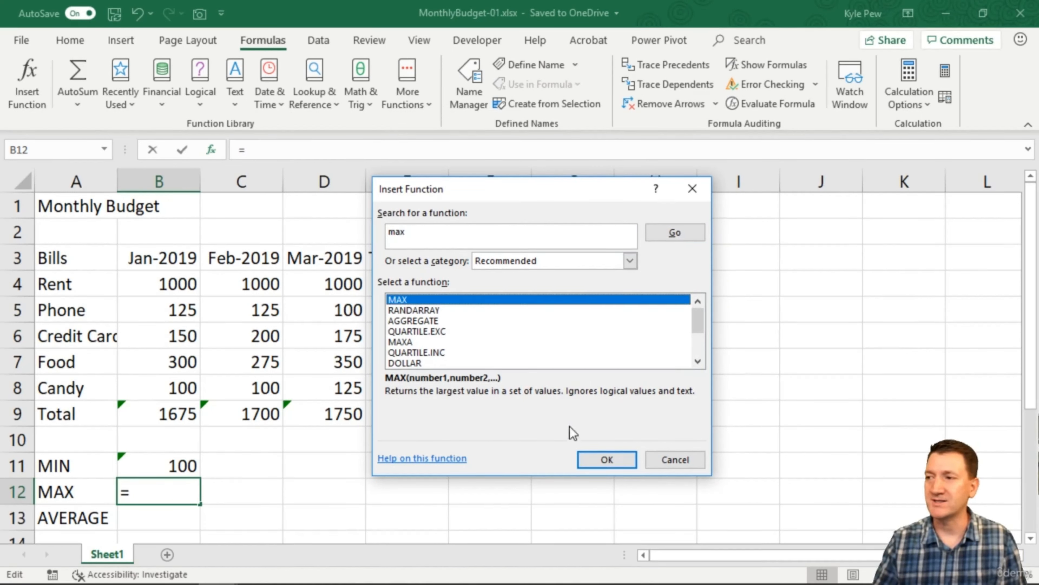
pyautogui.click(607, 460)
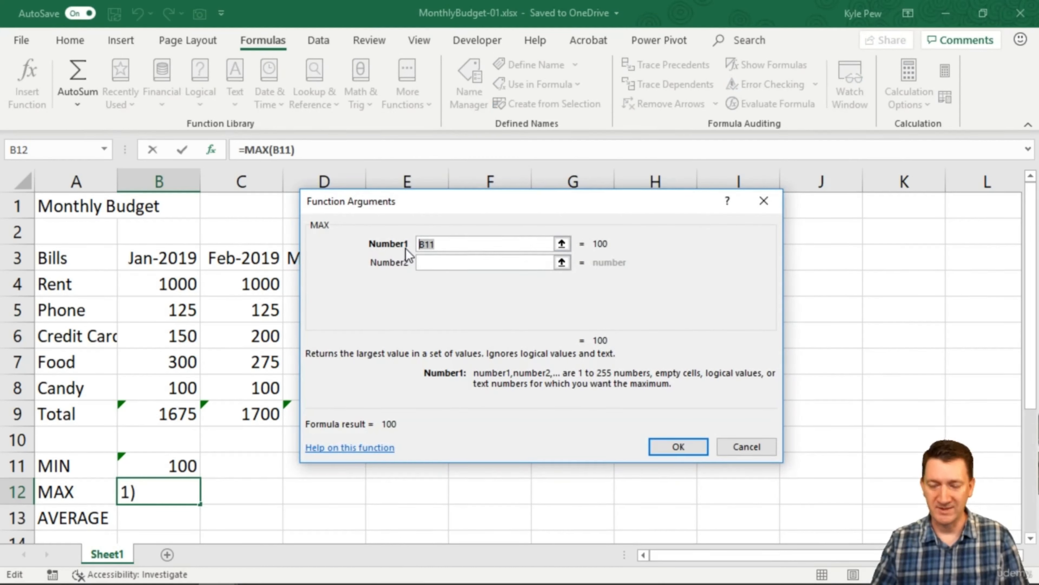
# - Replace MAX's suggested Number1 argument with the January amounts B4:B8 and accept the function
pyautogui.press('Delete')
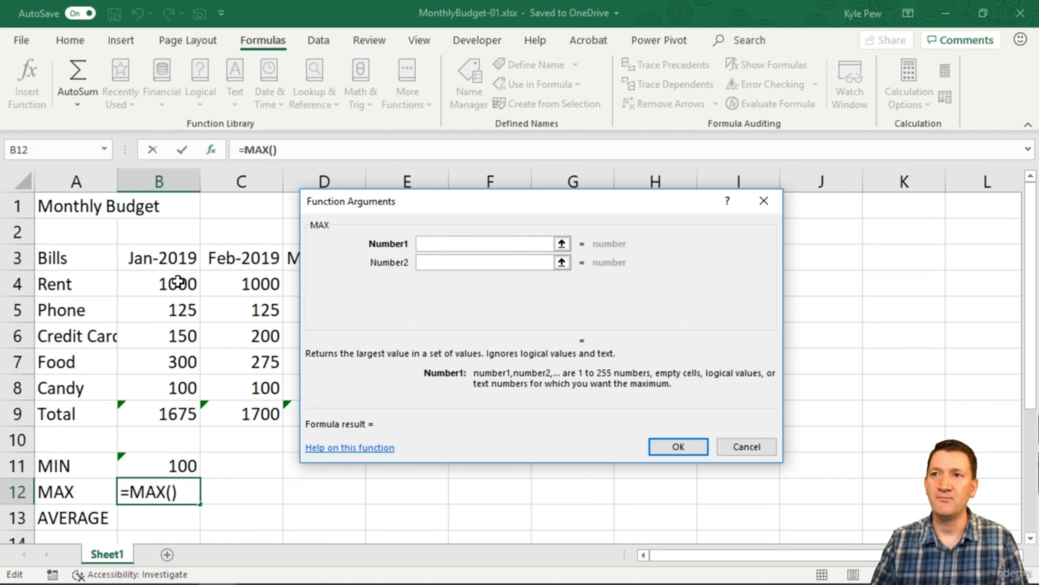
pyautogui.click(177, 291)
pyautogui.moveTo(176, 292); pyautogui.dragTo(181, 384)
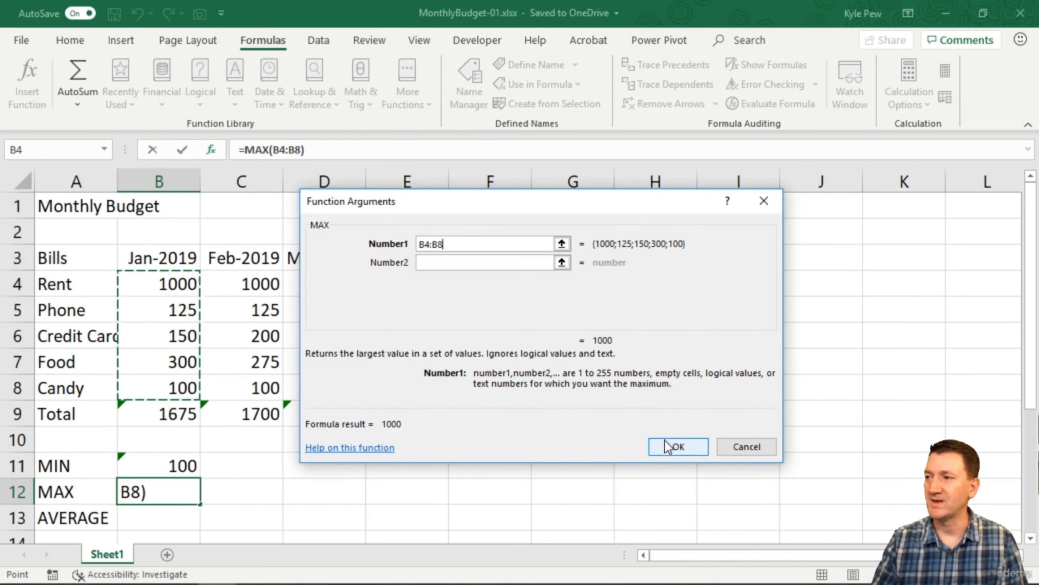
pyautogui.click(677, 447)
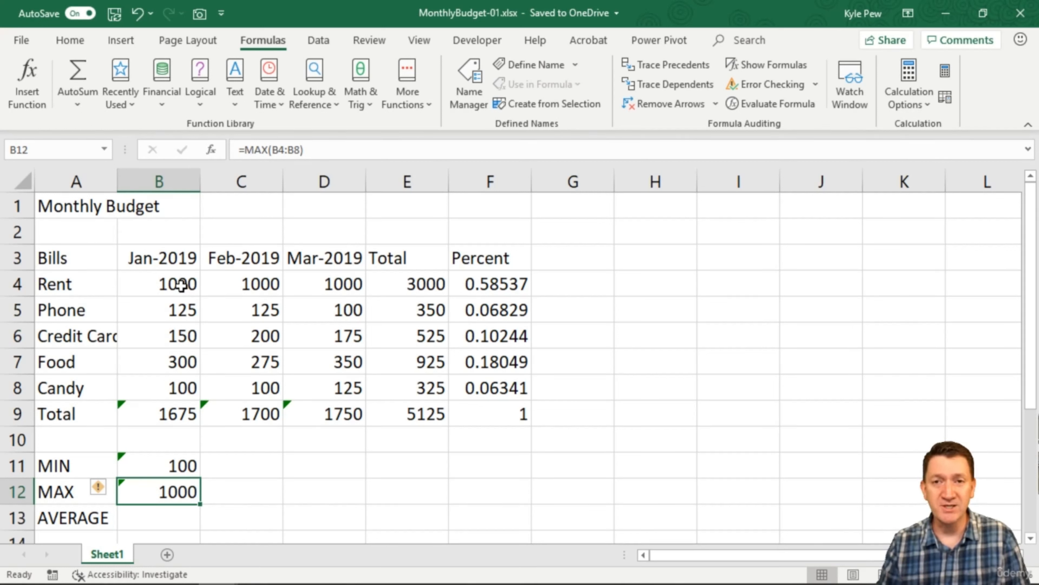
pyautogui.moveTo(252, 468); pyautogui.dragTo(325, 494)
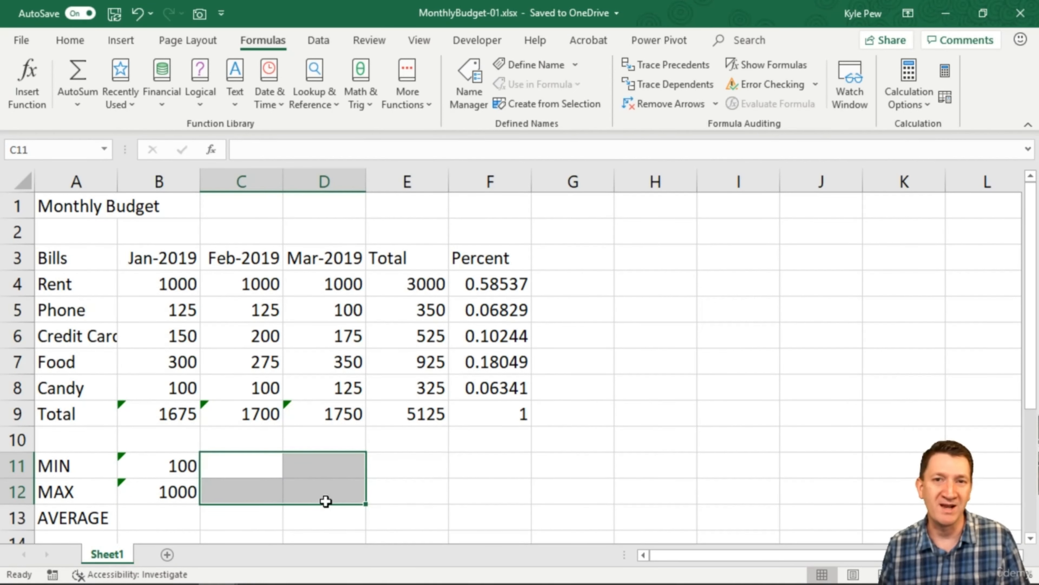
pyautogui.moveTo(394, 467); pyautogui.dragTo(503, 494)
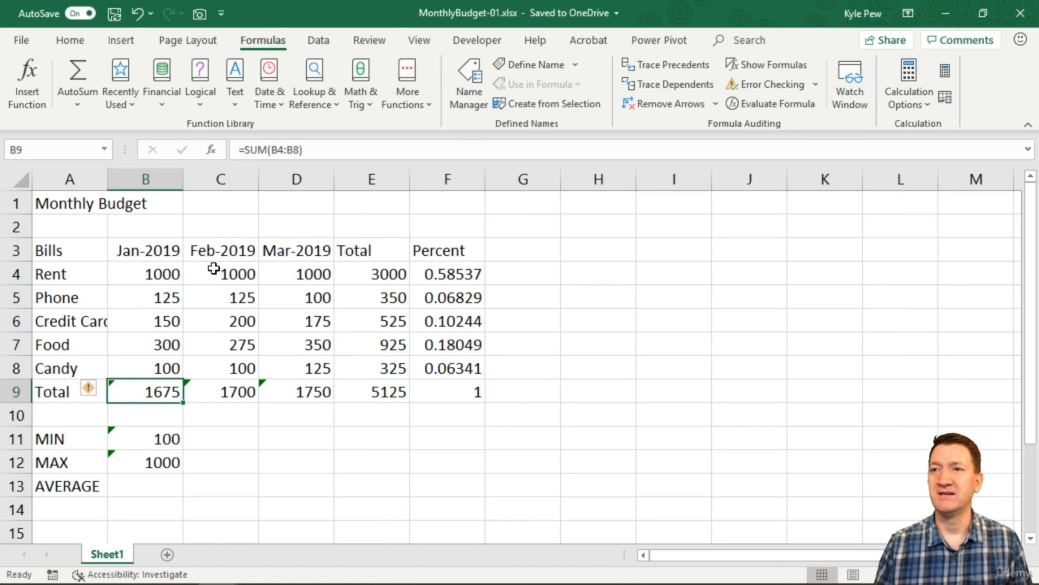
pyautogui.moveTo(162, 274); pyautogui.dragTo(156, 361)
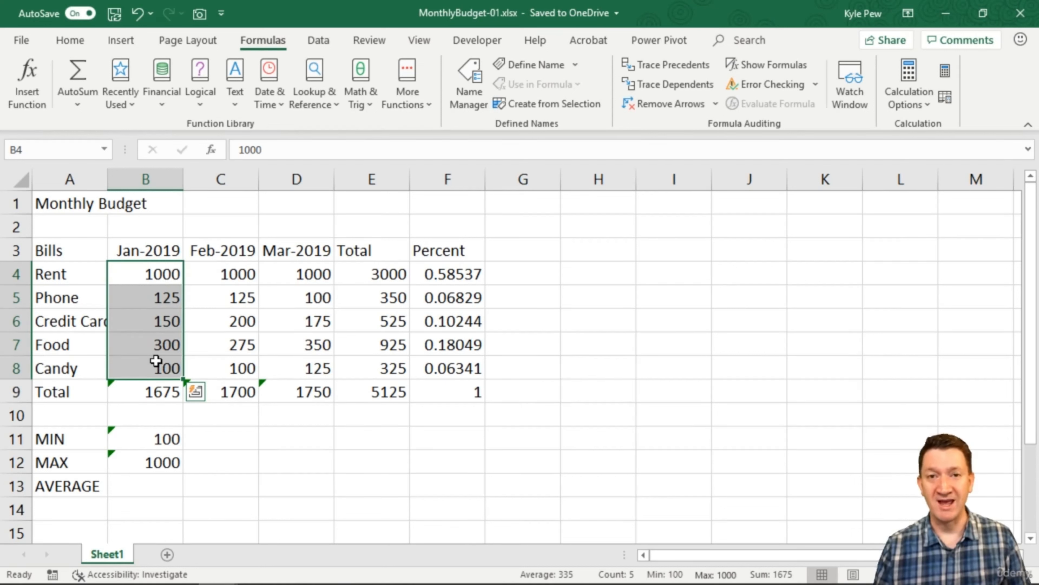
# - Select cell B13 and look through the Math & Trig and Statistical function lists for AVERAGE
pyautogui.click(128, 479)
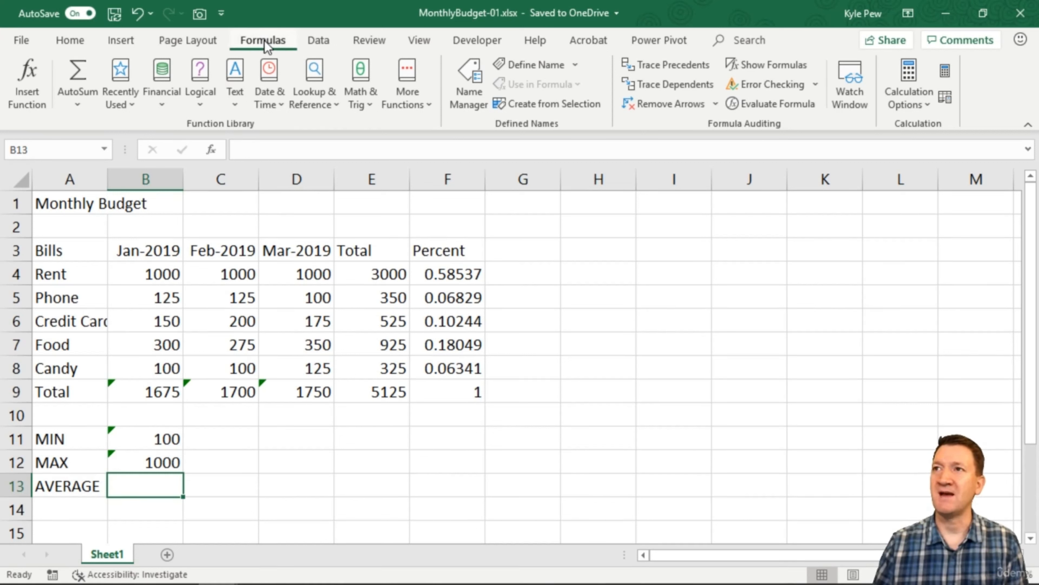
pyautogui.click(367, 100)
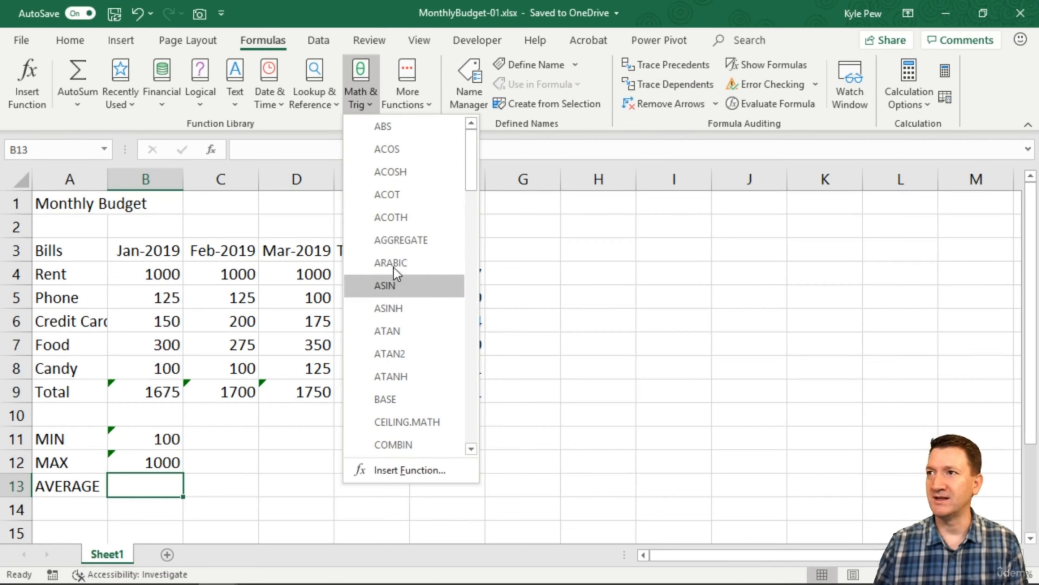
pyautogui.moveTo(393, 239)
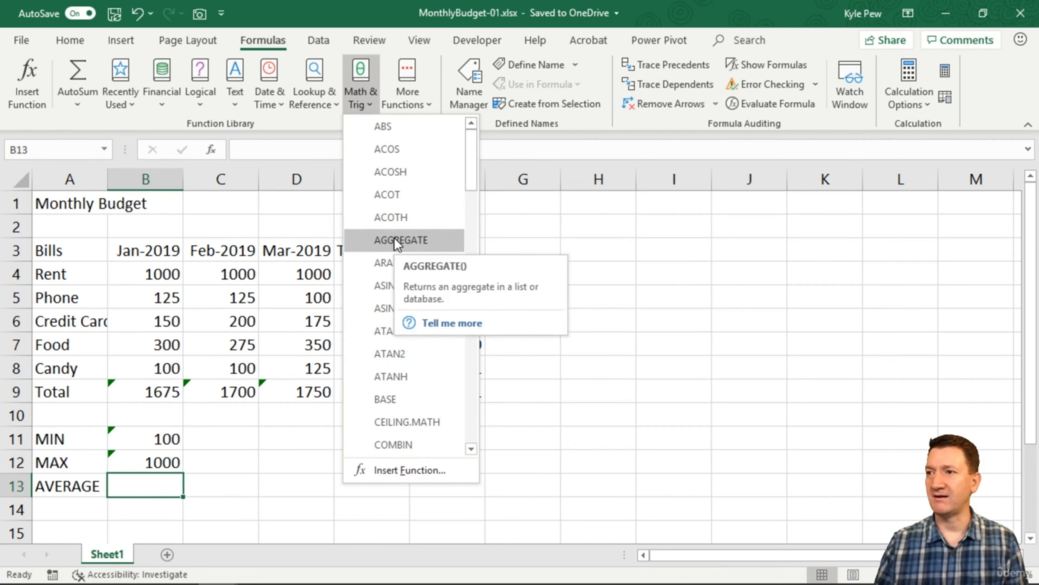
pyautogui.moveTo(382, 370)
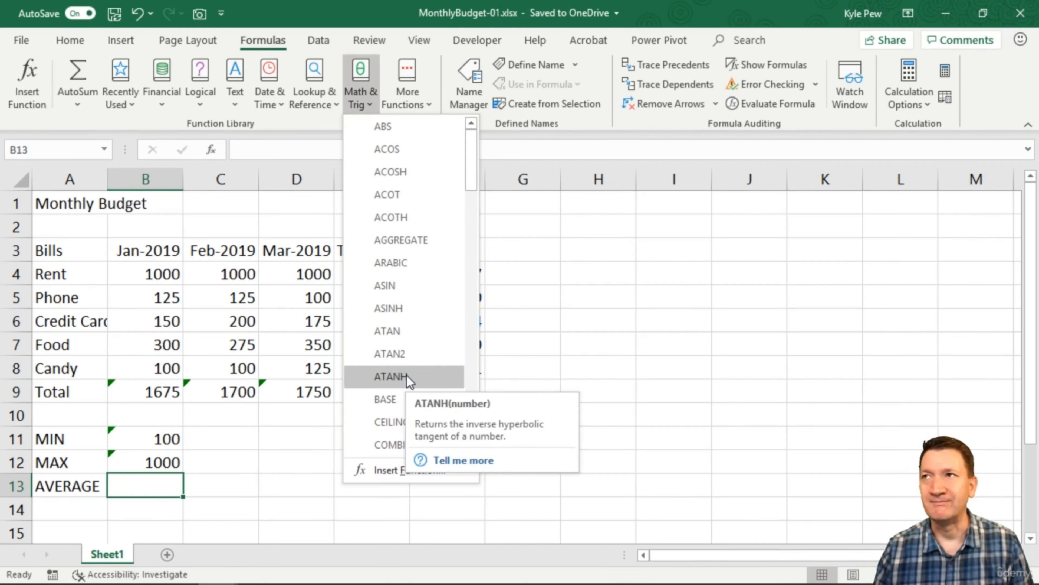
pyautogui.click(403, 106)
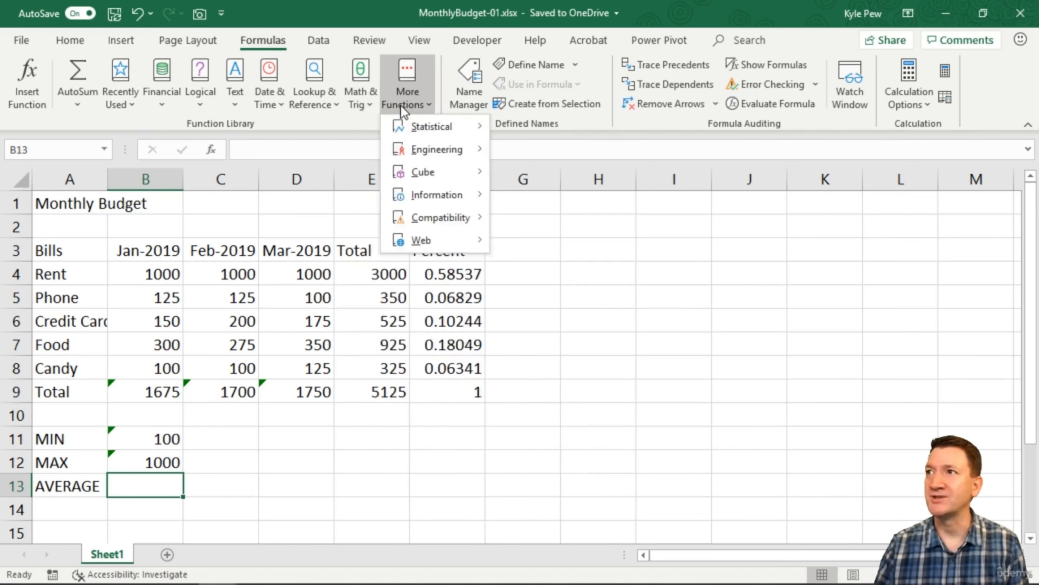
pyautogui.moveTo(421, 126)
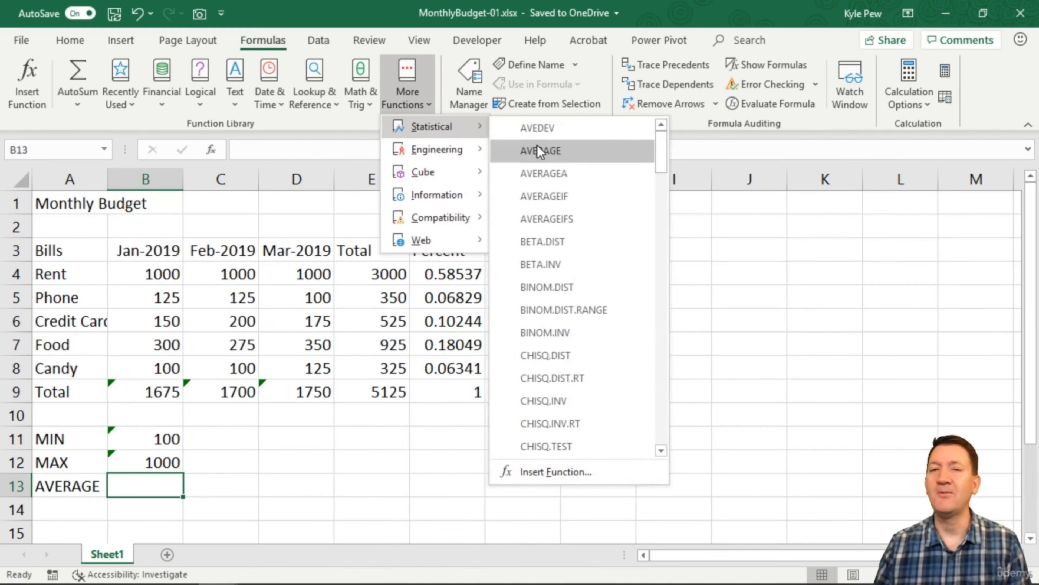
pyautogui.moveTo(544, 155)
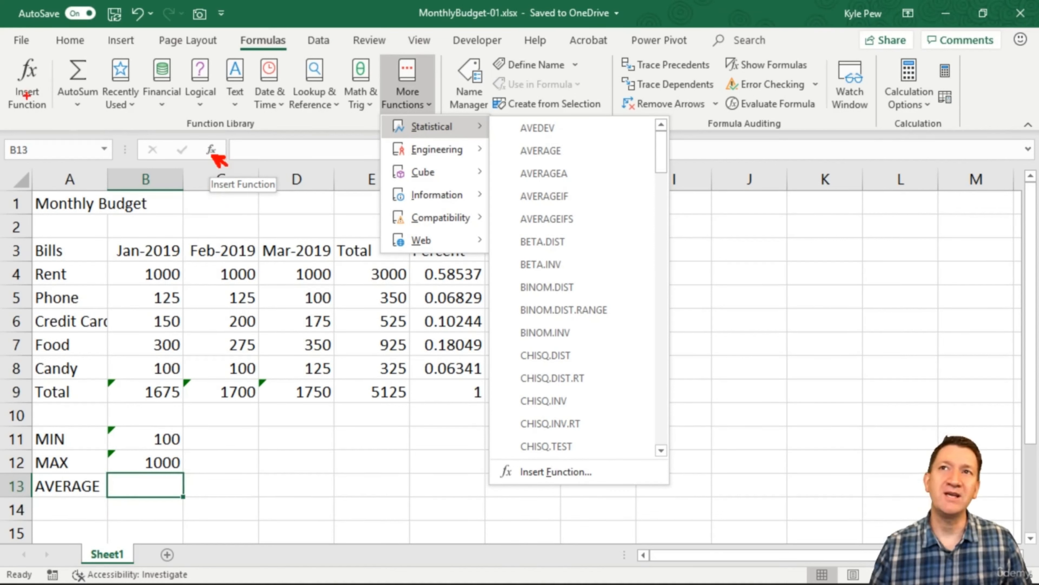
pyautogui.moveTo(27, 98); pyautogui.dragTo(61, 179)
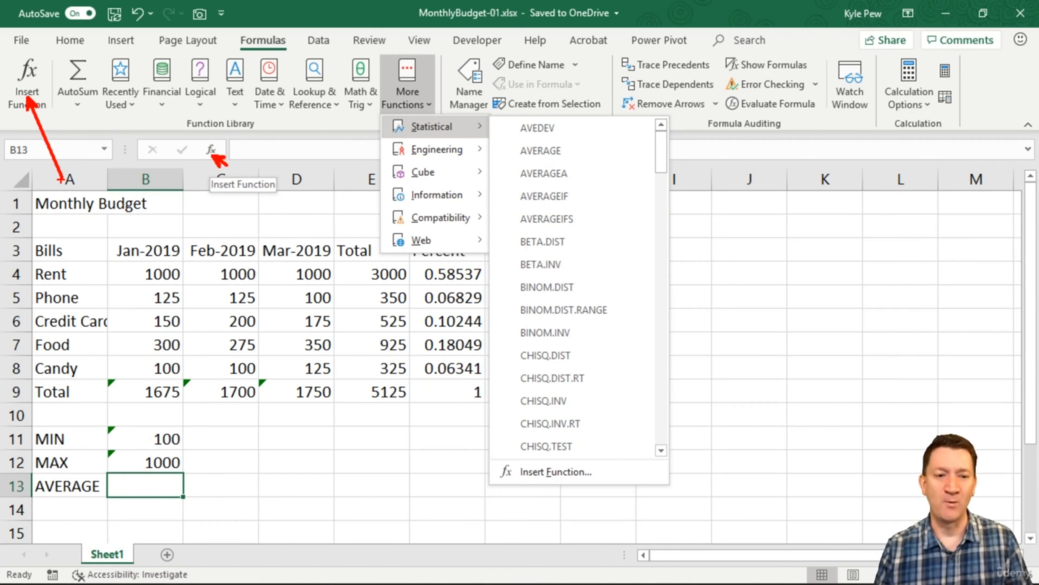
pyautogui.press('Escape')
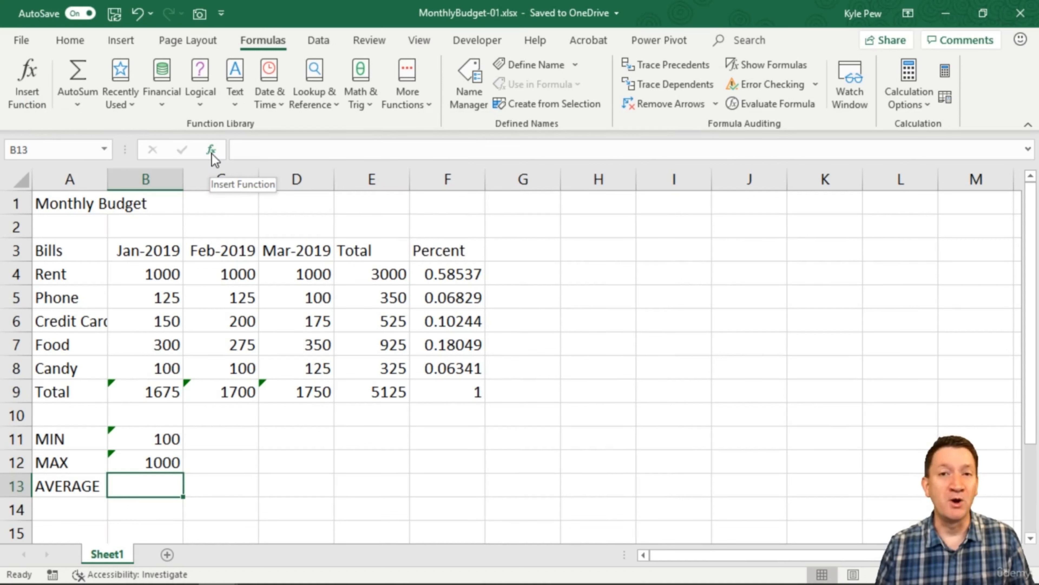
# - Insert the Statistical function AVERAGE in cell B13 with the January amounts B4:B8 as its Number1 range
pyautogui.click(423, 108)
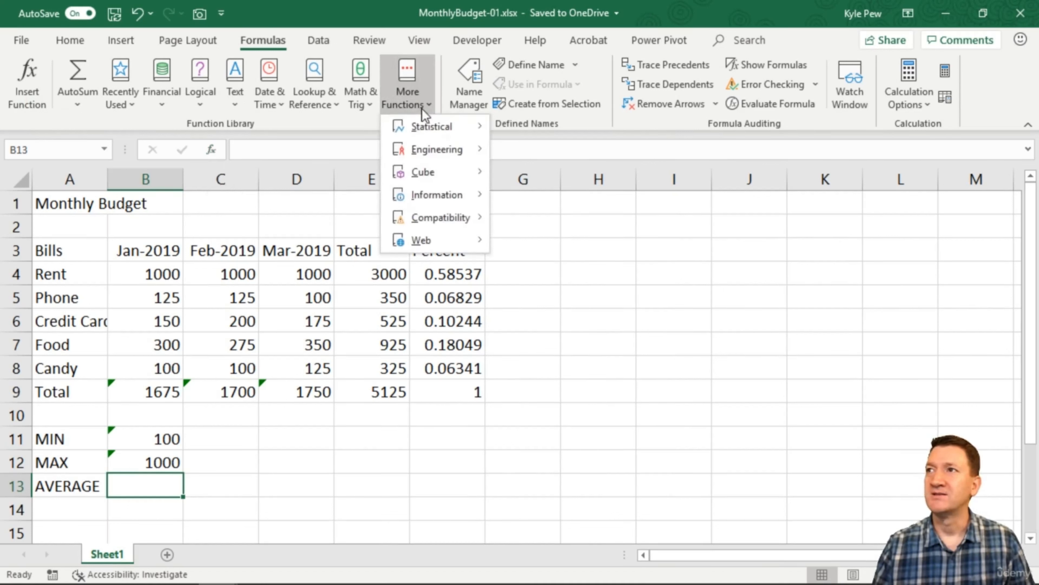
pyautogui.moveTo(433, 125)
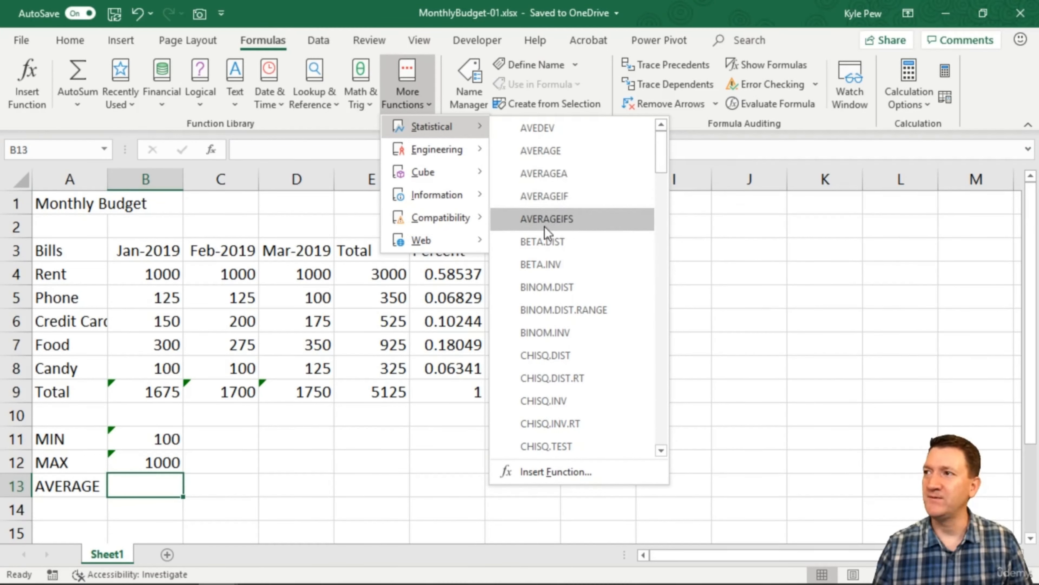
pyautogui.click(546, 152)
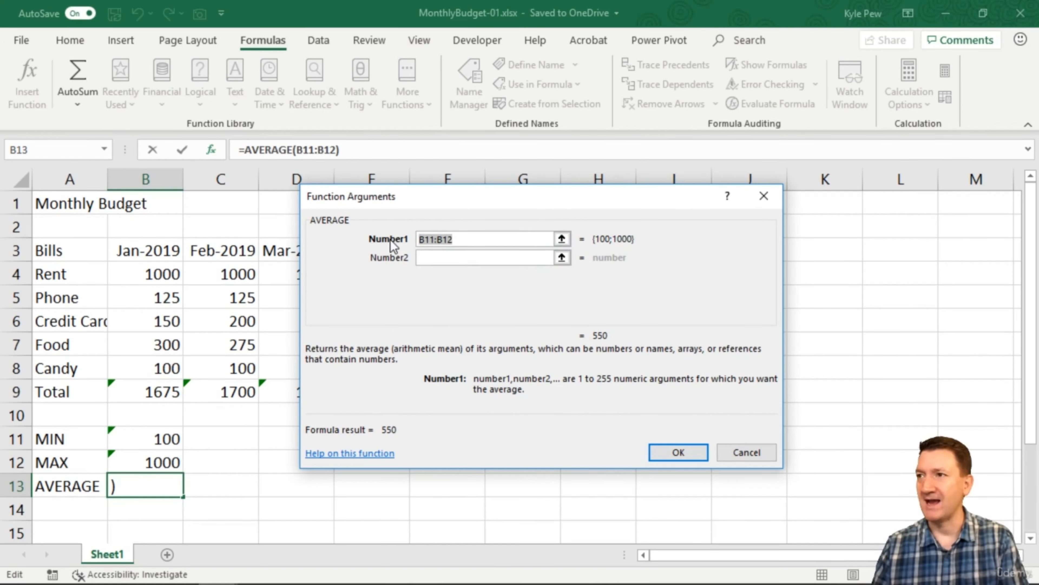
pyautogui.press('BackSpace')
pyautogui.moveTo(158, 273); pyautogui.dragTo(158, 367)
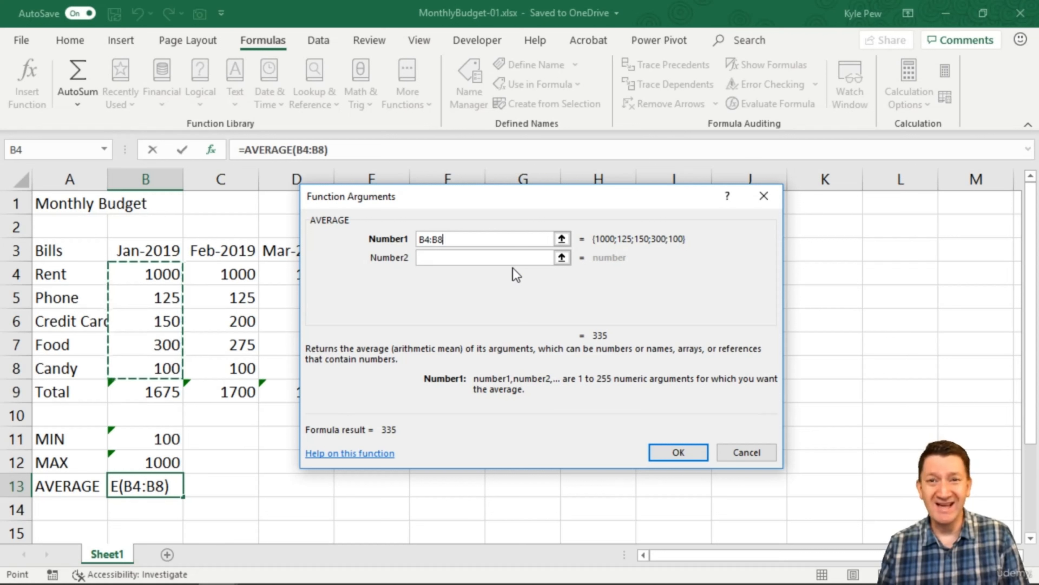
pyautogui.click(661, 453)
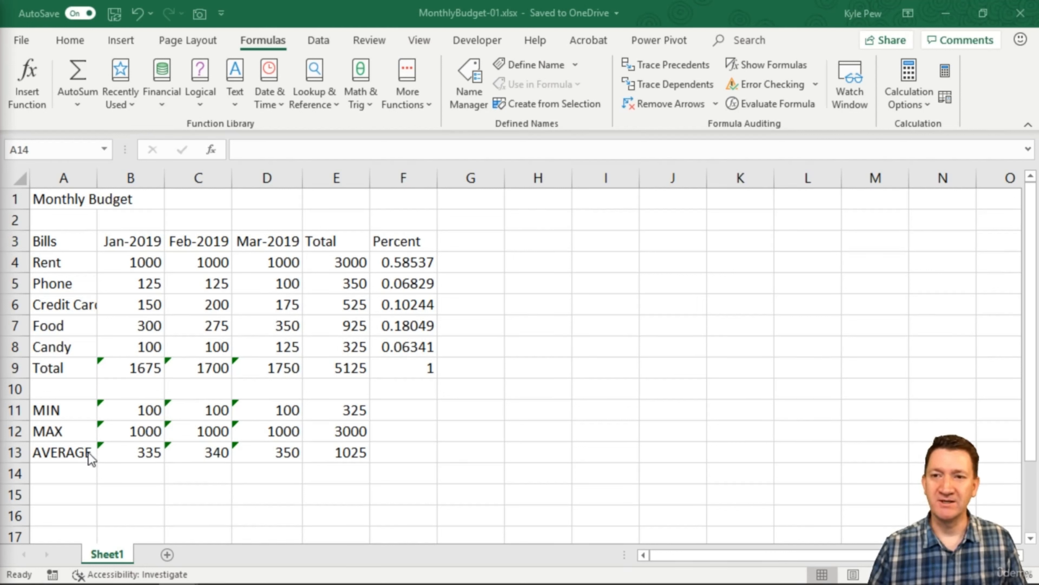
# - Enter the label COUNT in cell A14, beneath AVERAGE
pyautogui.click(62, 471)
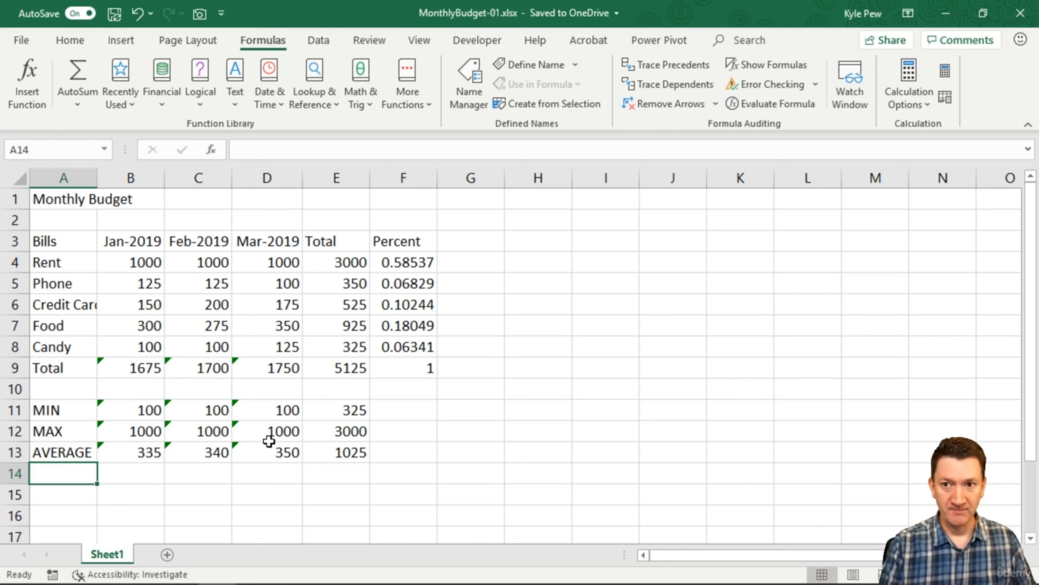
pyautogui.write('COUNT')
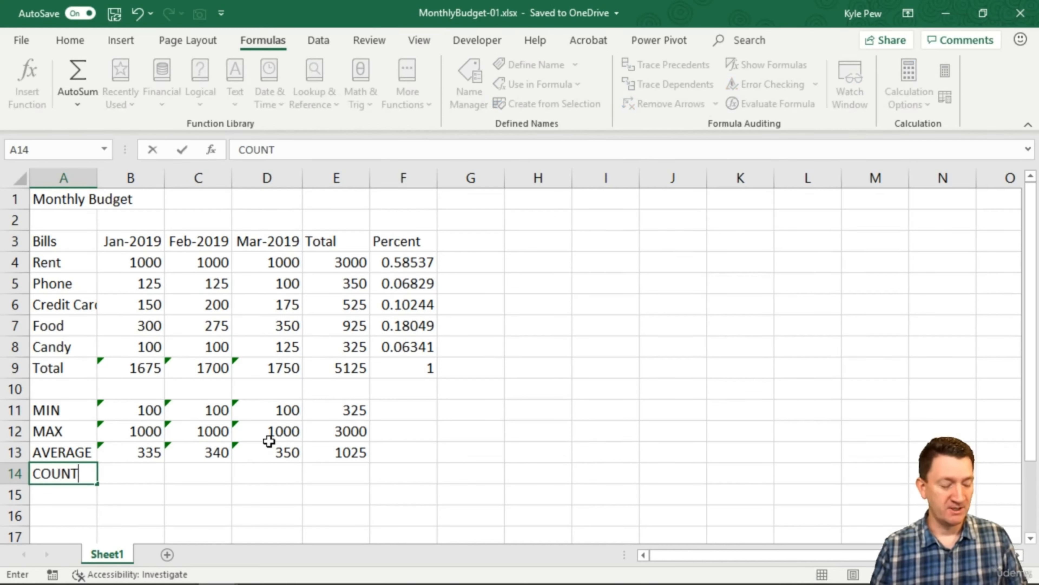
pyautogui.press('Tab')
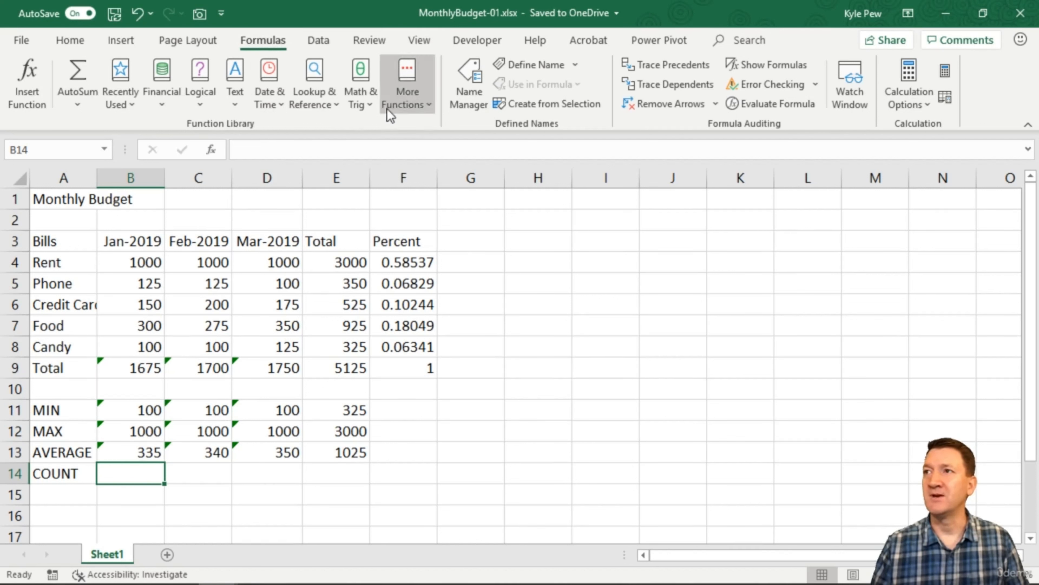
# - Insert the Statistical function COUNT in cell B14 with the January amounts B4:B8 as its Value1 range
pyautogui.click(399, 106)
pyautogui.moveTo(428, 126)
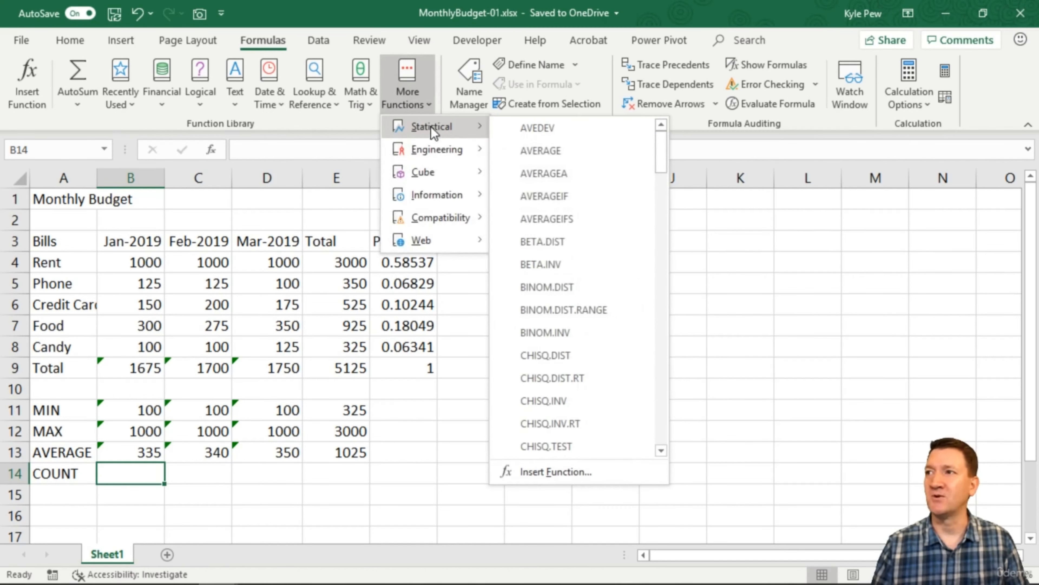
pyautogui.scroll(-2, 563, 286)
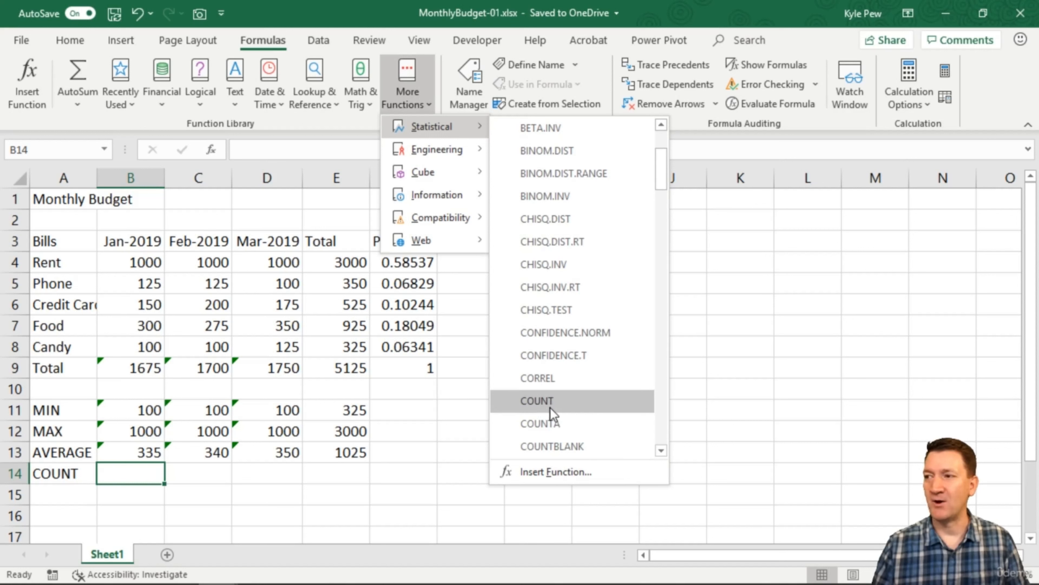
pyautogui.scroll(-2, 572, 389)
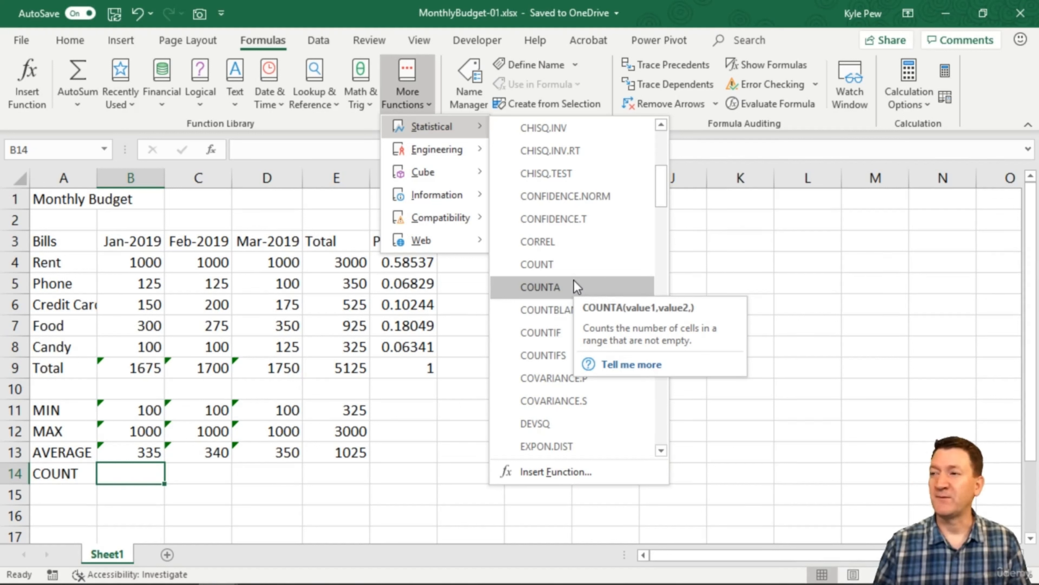
pyautogui.click(571, 267)
pyautogui.moveTo(420, 203); pyautogui.dragTo(331, 198)
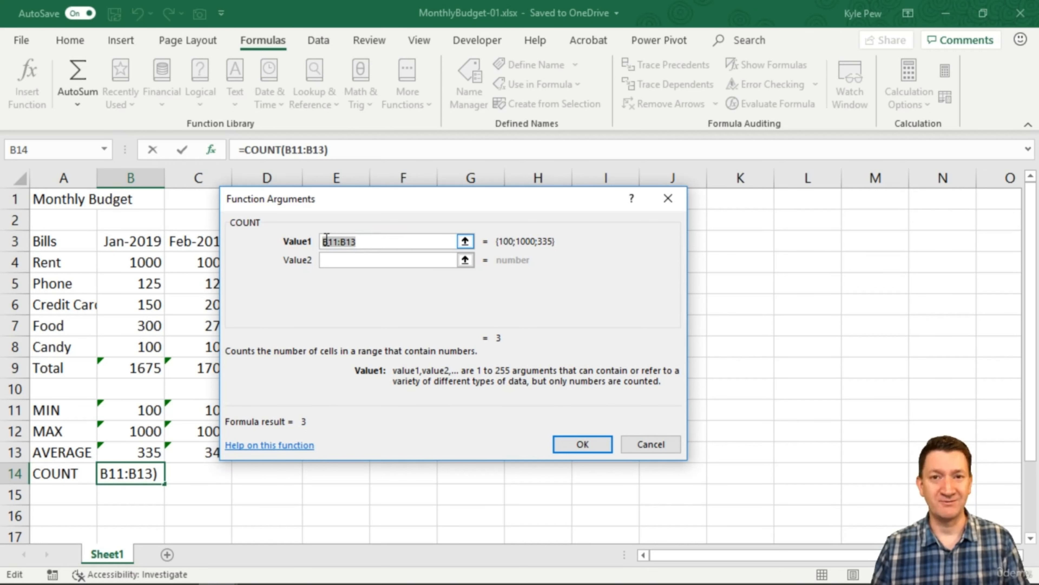
pyautogui.press('BackSpace')
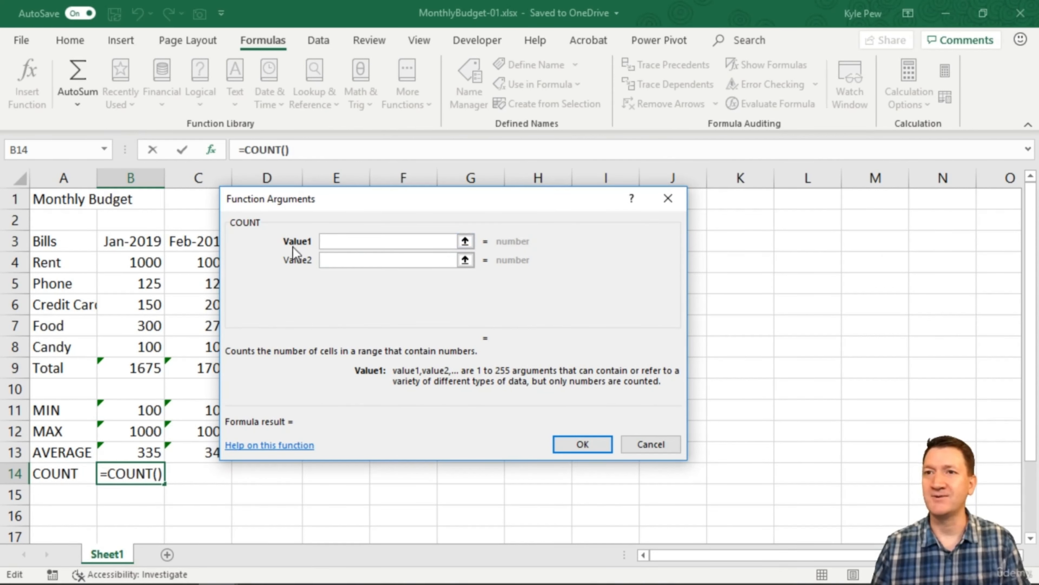
pyautogui.moveTo(139, 262); pyautogui.dragTo(141, 339)
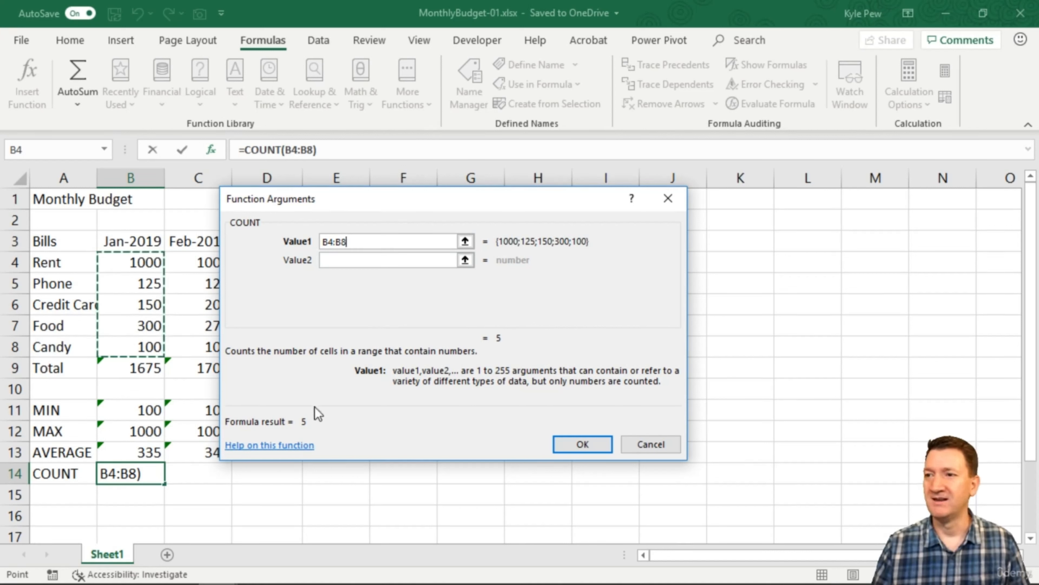
pyautogui.click(581, 444)
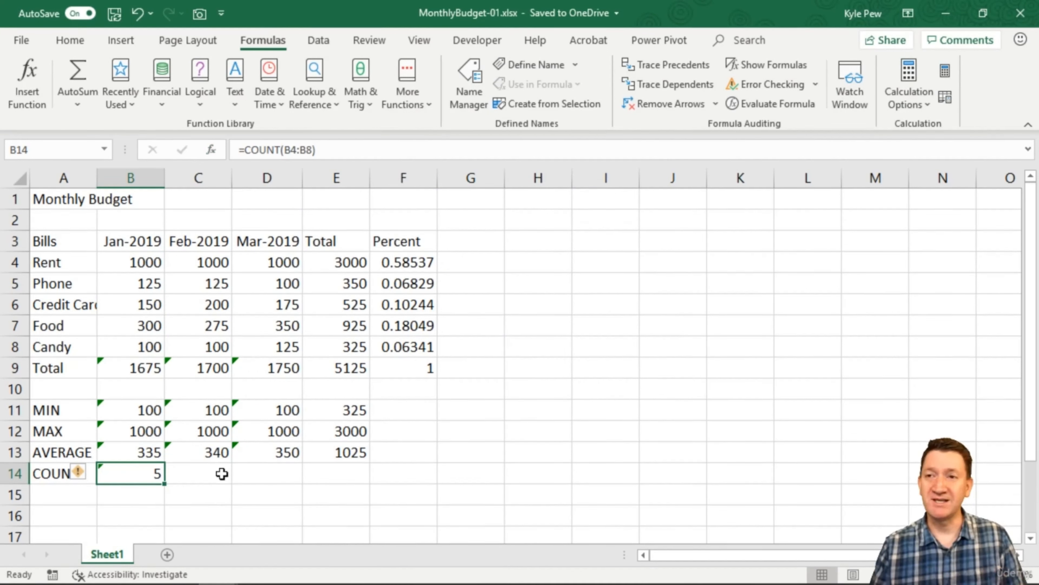
# - Clear the January Credit Cards amount in B6 to test the COUNT formula, and undo the deletion
pyautogui.click(139, 307)
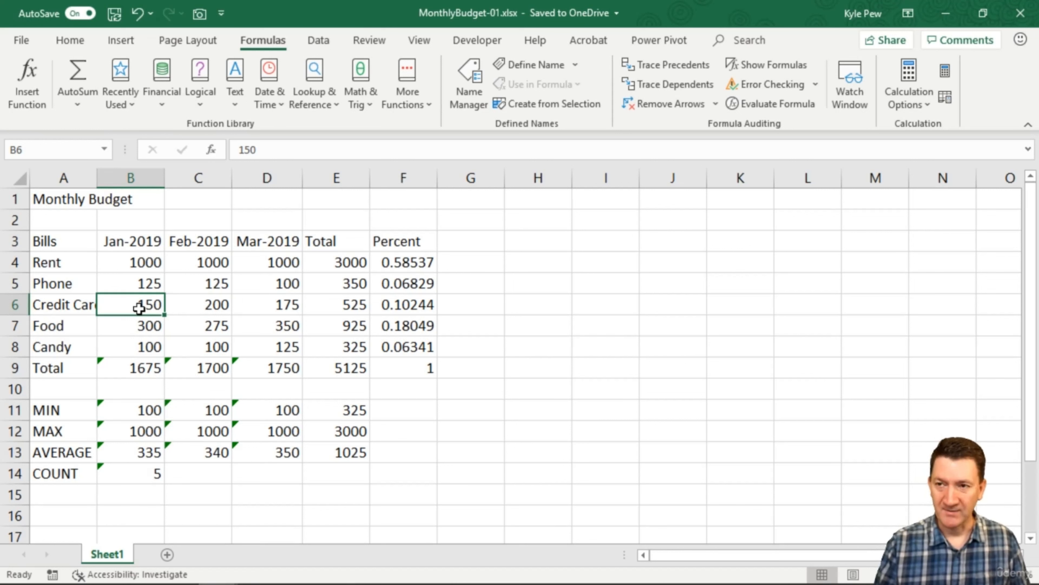
pyautogui.press('Delete')
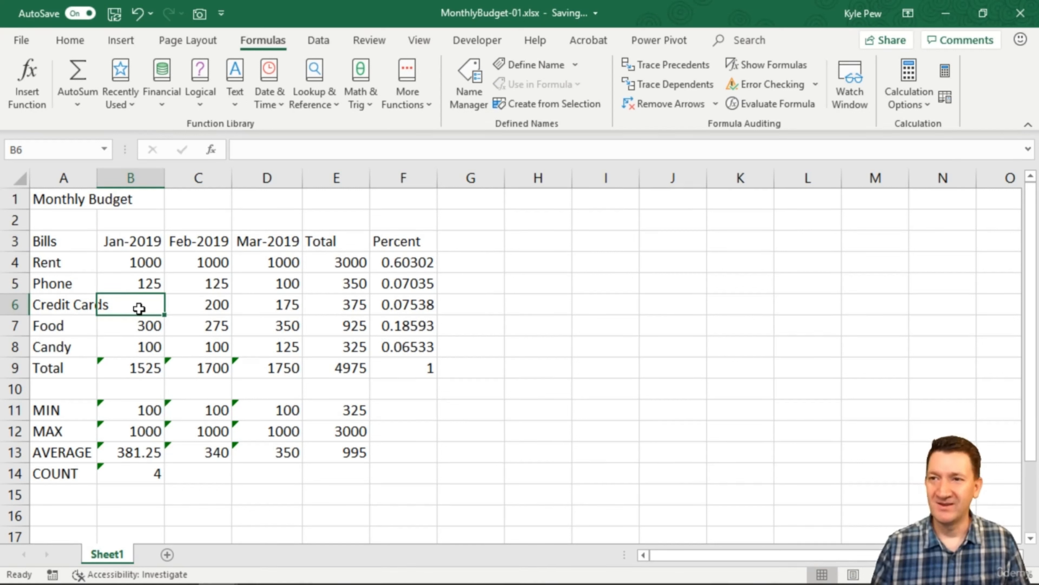
pyautogui.hotkey('ctrl', 'z')
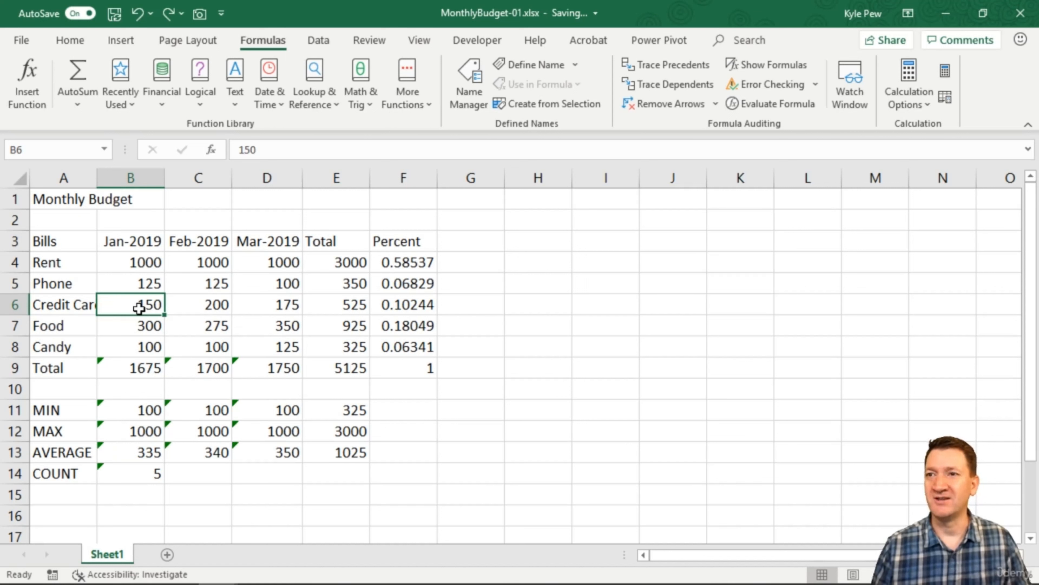
# - Review the COUNT formula in B14, the Total row A9:E9 and the statistics block A11:E14
pyautogui.click(131, 473)
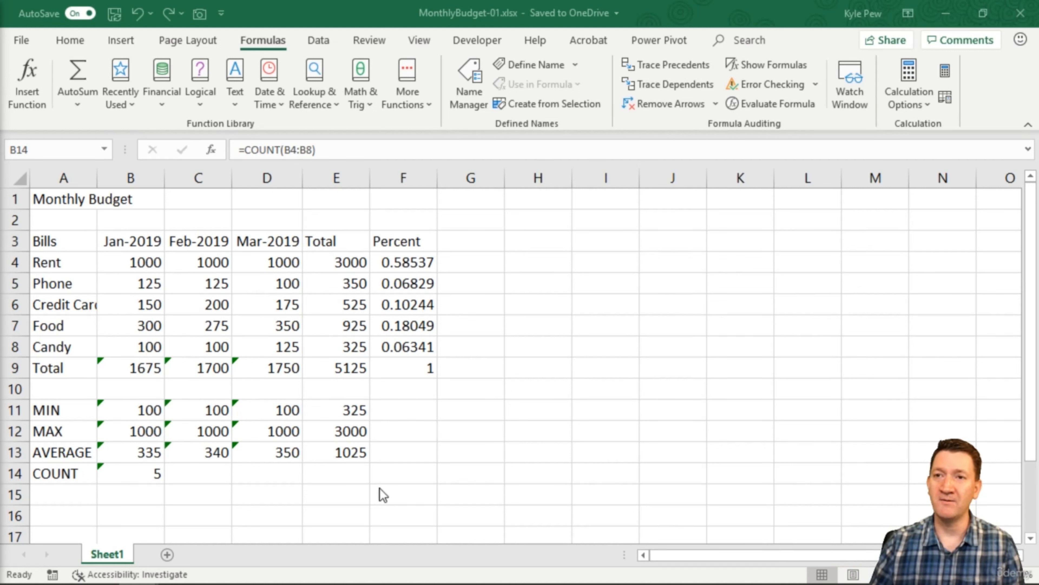
pyautogui.moveTo(74, 362); pyautogui.dragTo(340, 368)
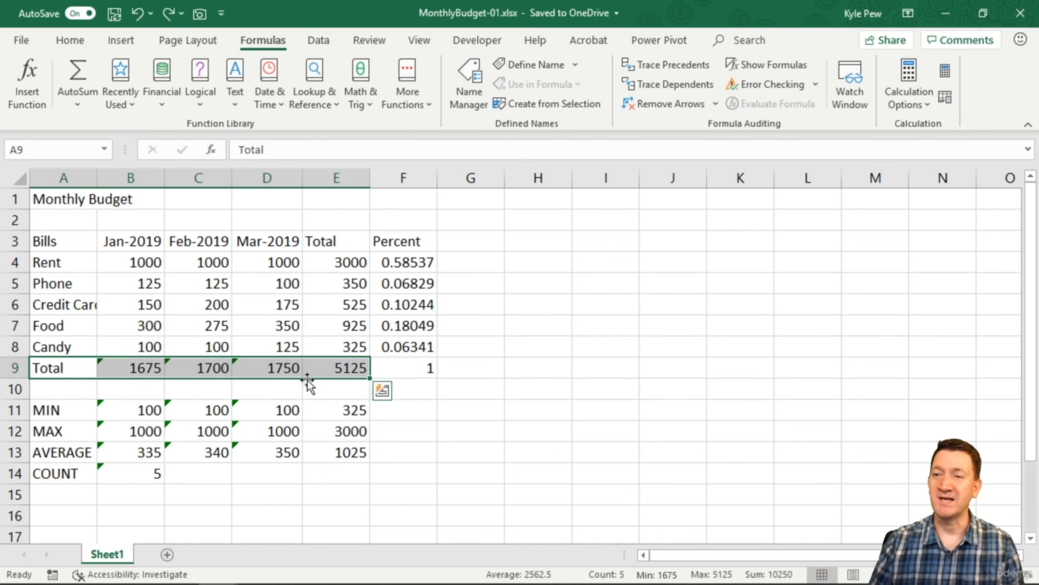
pyautogui.moveTo(81, 411); pyautogui.dragTo(325, 470)
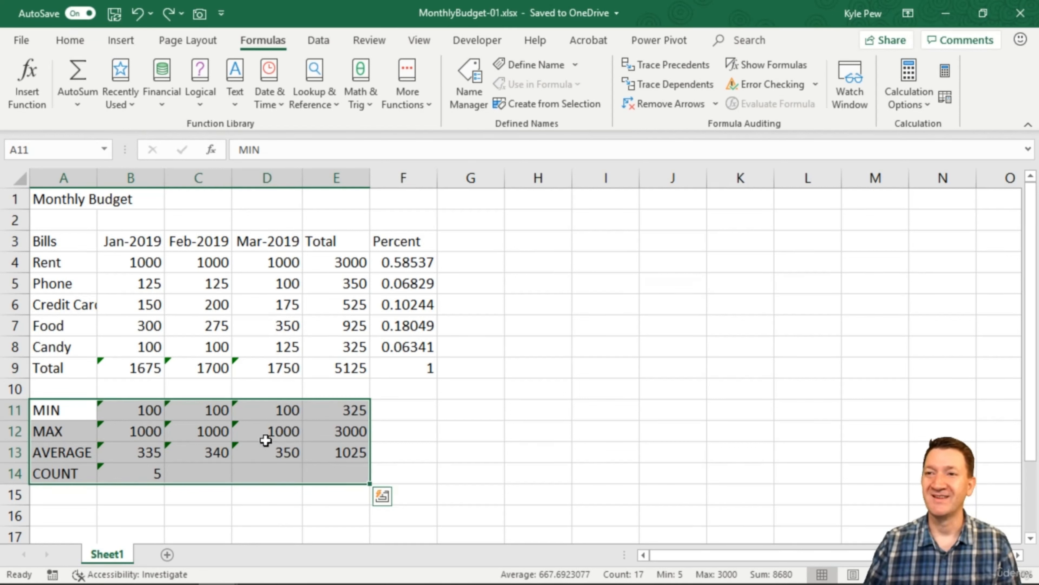
# - Examine the flagged MIN and SUM formulas in B11 and B9, and view the error-checking choices for B9
pyautogui.click(140, 411)
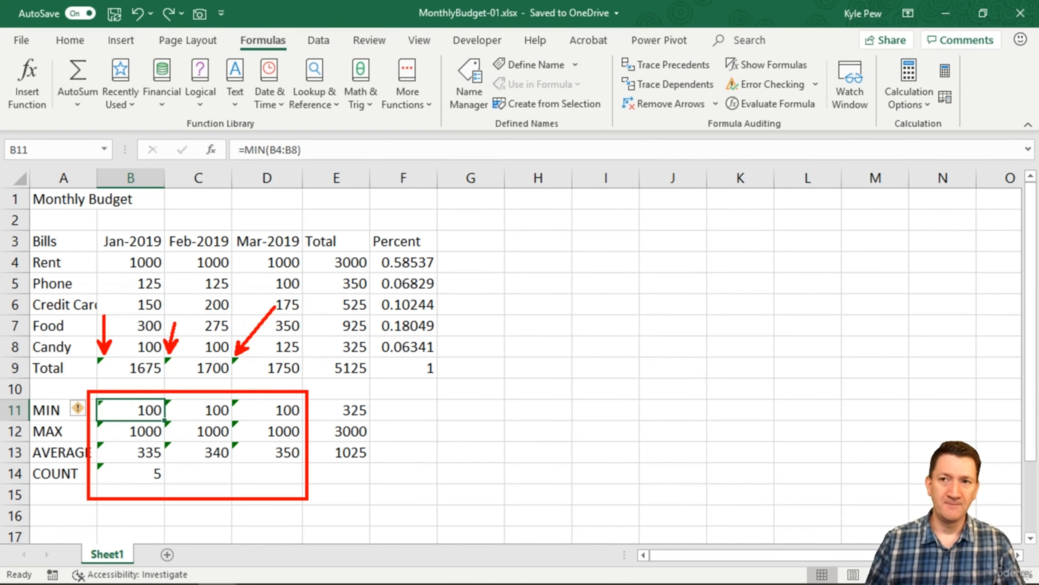
pyautogui.click(121, 369)
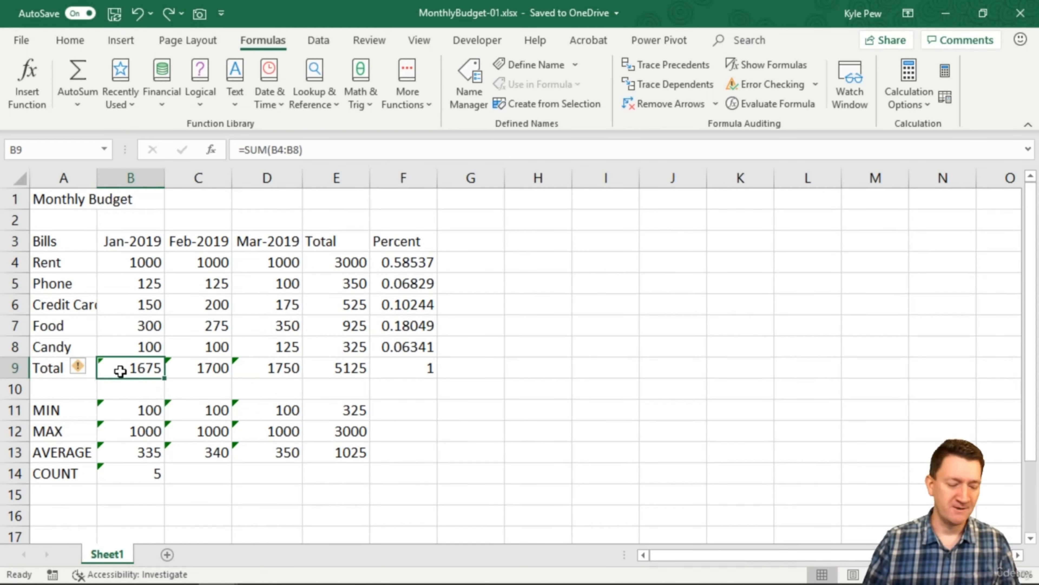
pyautogui.hotkey('ctrl', '2')
pyautogui.moveTo(83, 354); pyautogui.dragTo(140, 308)
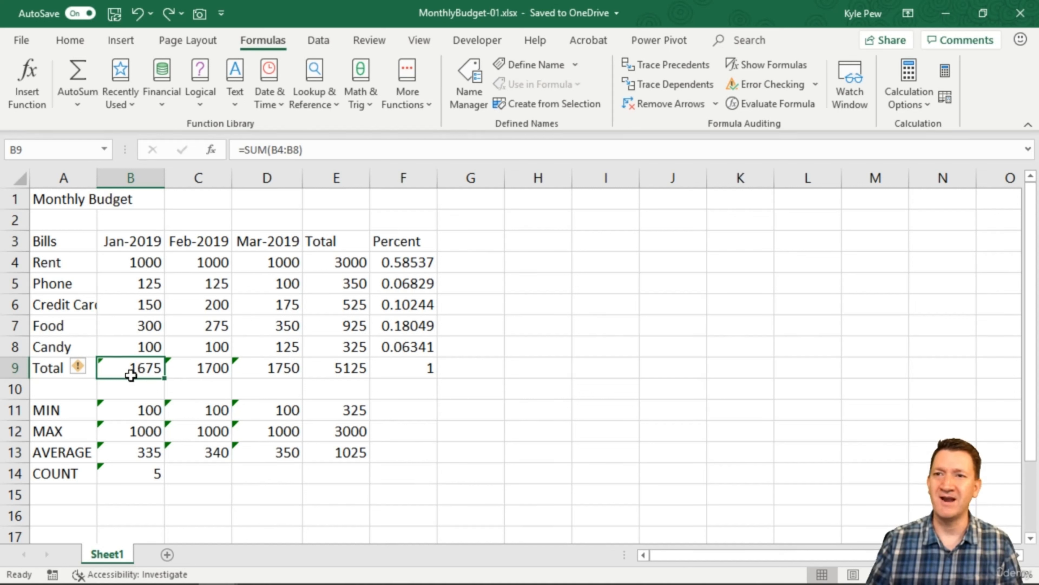
pyautogui.click(84, 368)
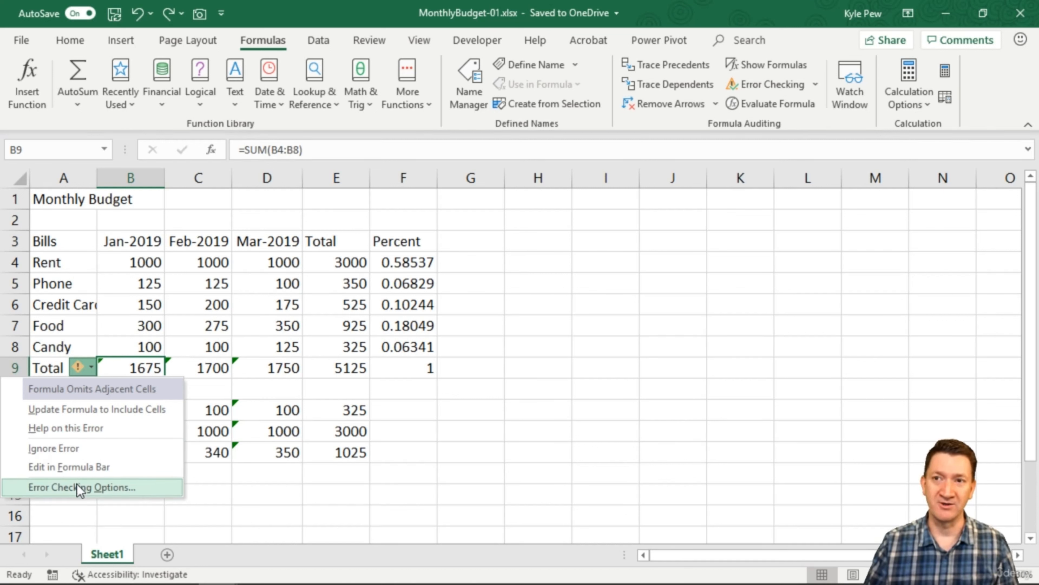
pyautogui.click(133, 348)
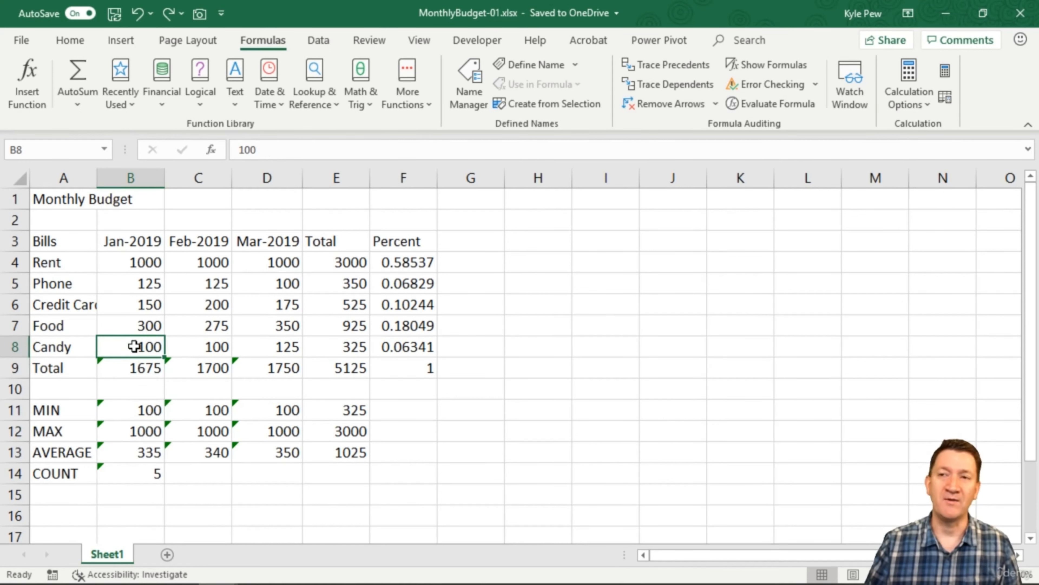
# - Try updating the January SUM formula in B9 to include the adjacent cells, inspect its range, and undo the update
pyautogui.click(127, 372)
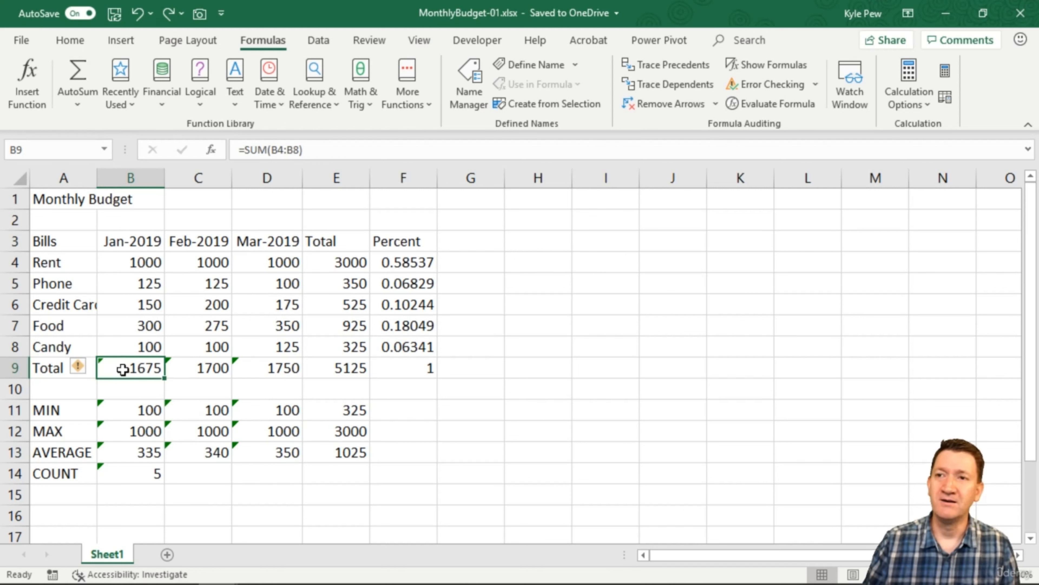
pyautogui.doubleClick(125, 368)
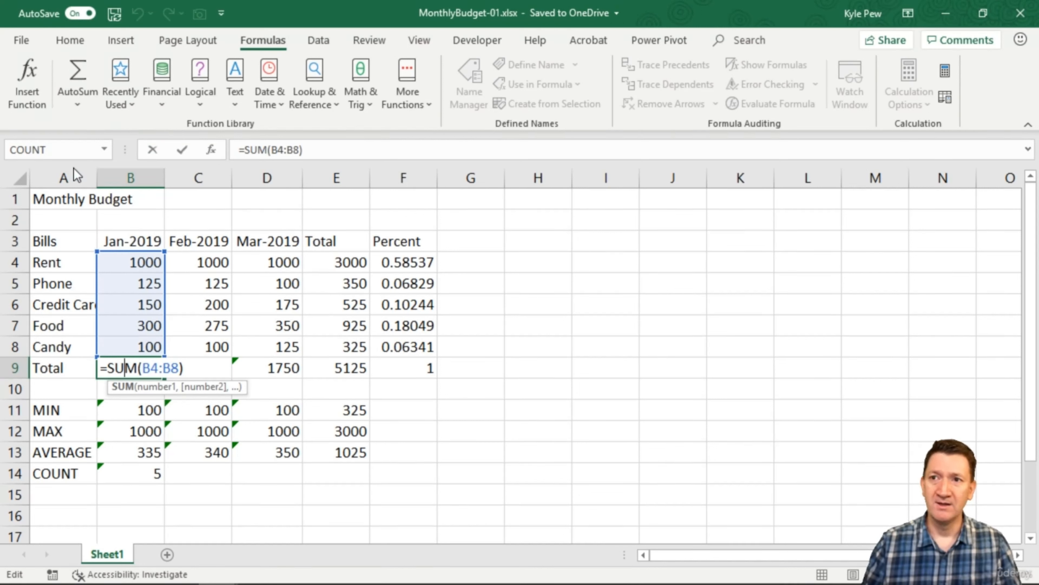
pyautogui.hotkey('ctrl', 'Return')
pyautogui.click(79, 368)
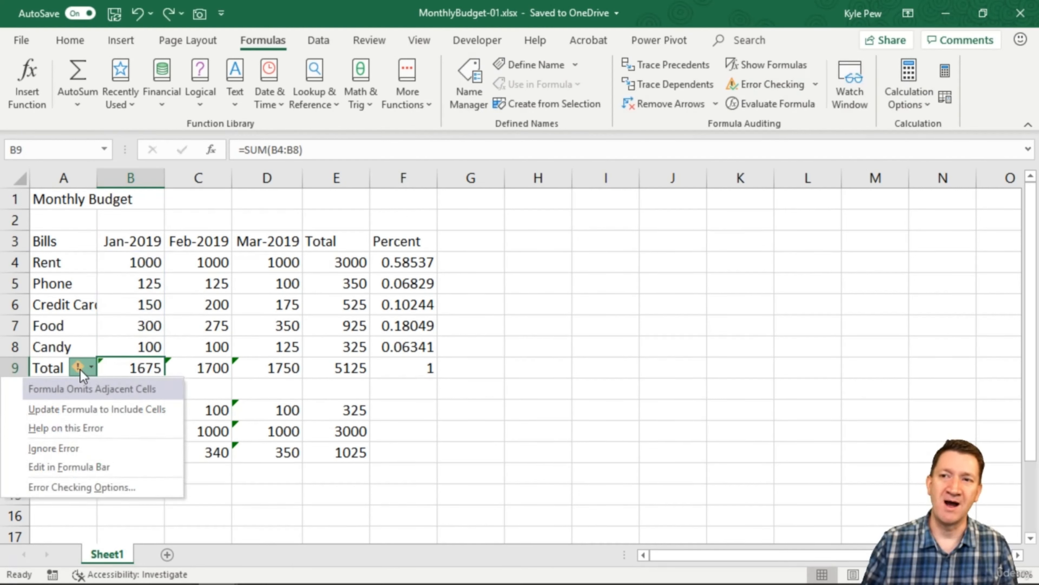
pyautogui.click(82, 410)
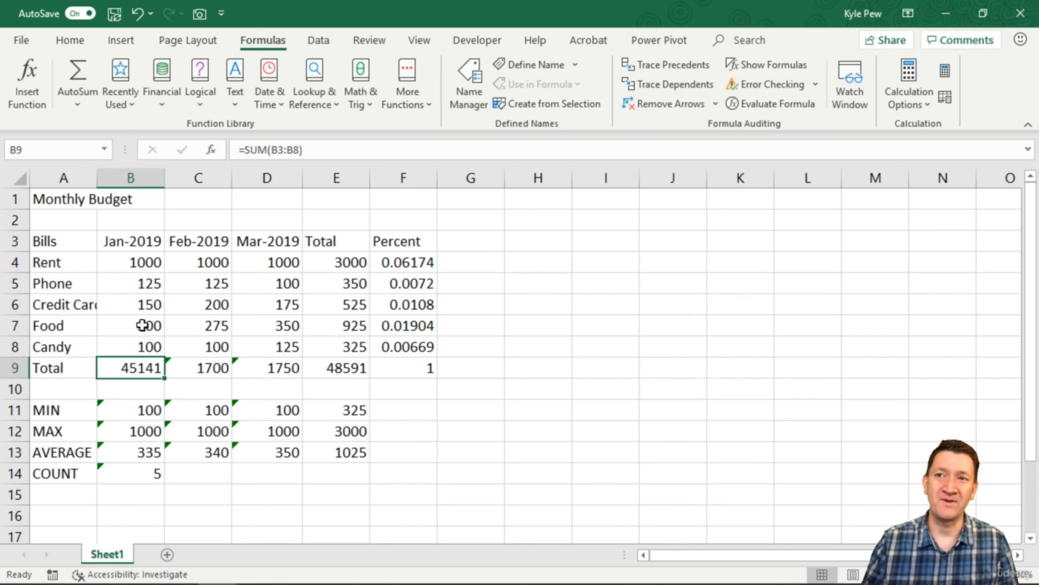
pyautogui.doubleClick(141, 367)
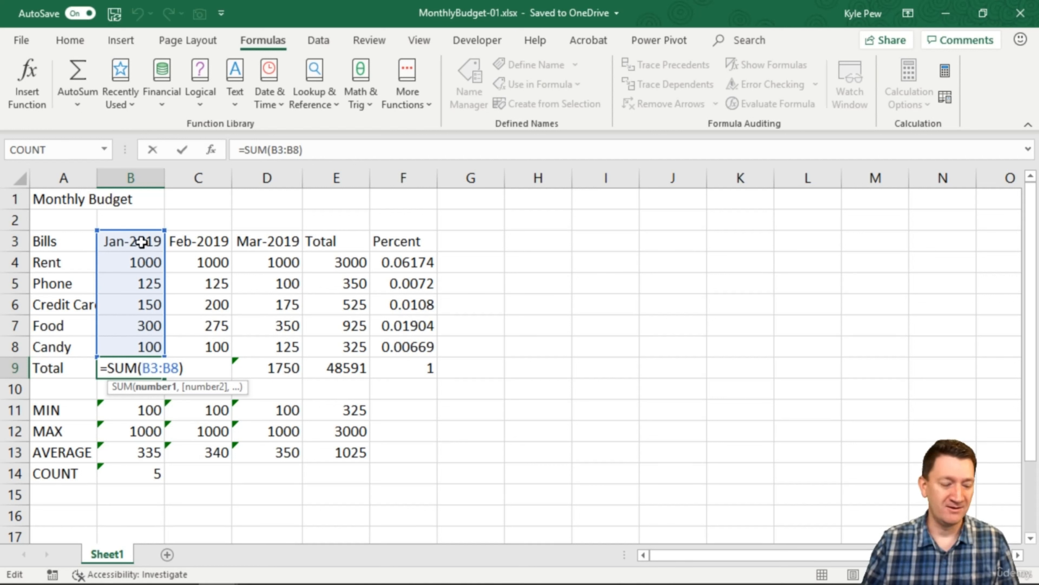
pyautogui.press('Escape')
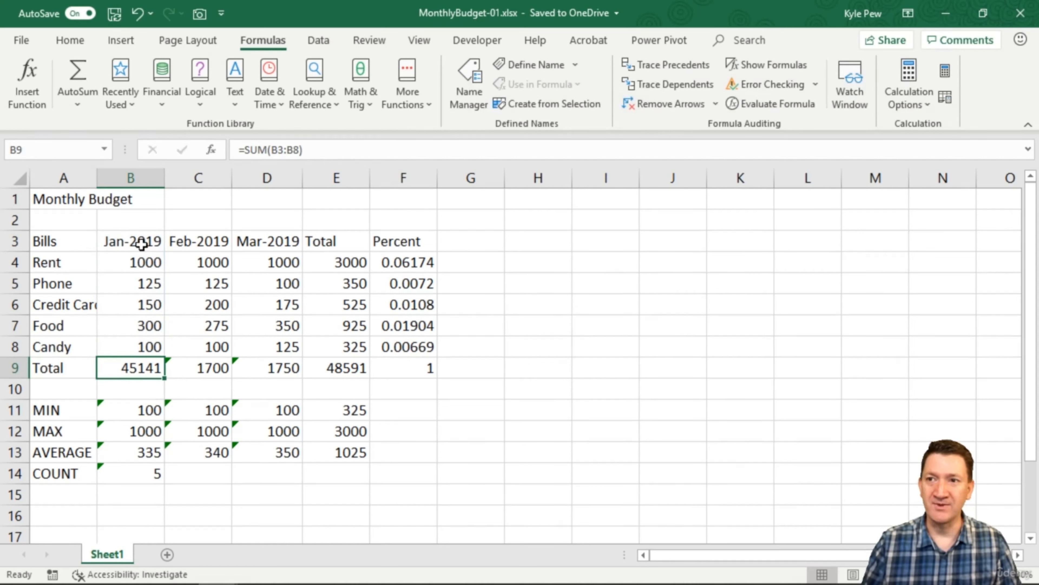
pyautogui.hotkey('ctrl', 'z')
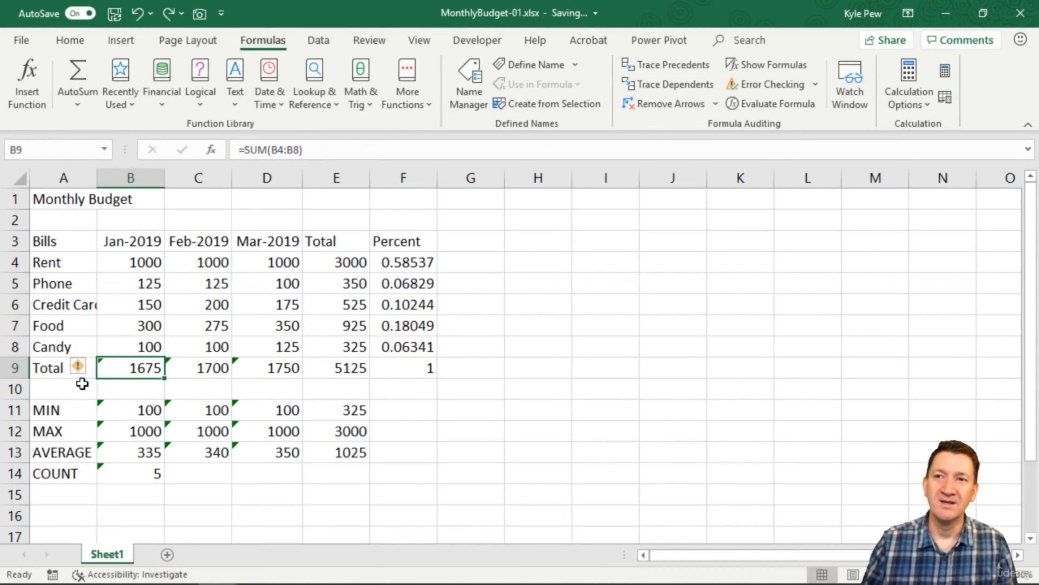
# - Ignore the omitted-adjacent-cells error for the monthly SUM formulas in B9:D9
pyautogui.click(83, 368)
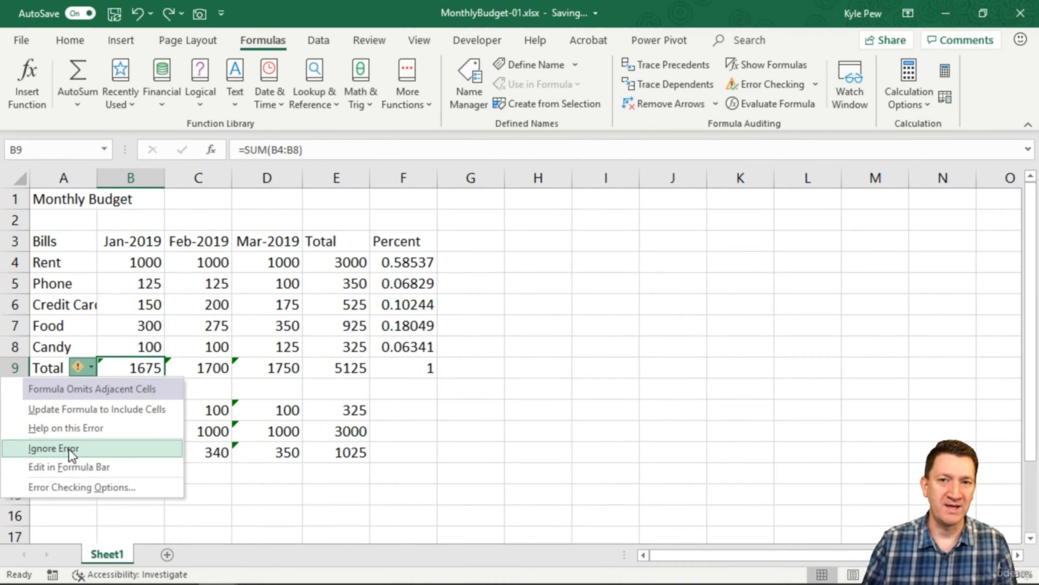
pyautogui.click(251, 370)
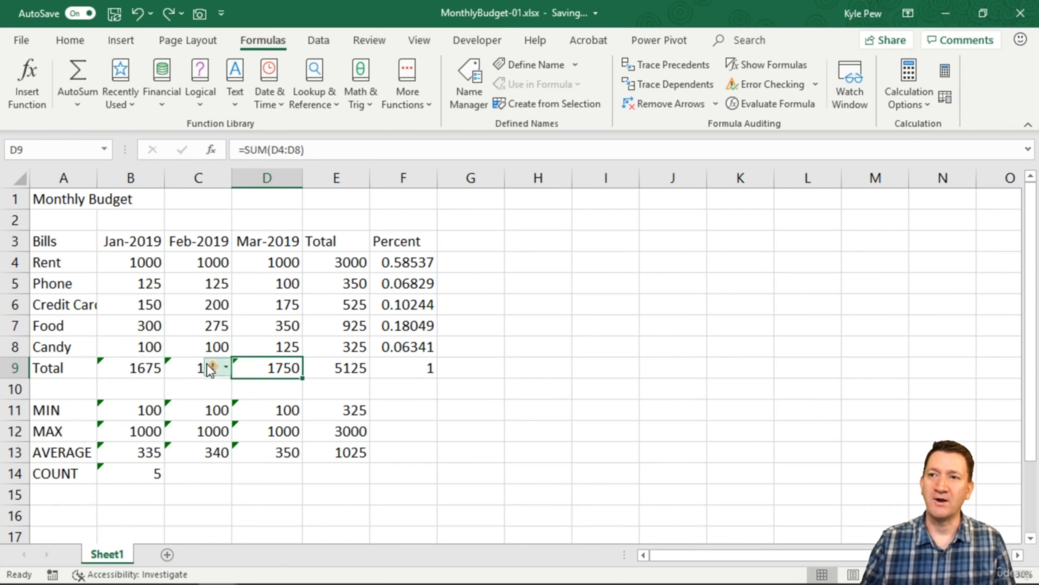
pyautogui.click(116, 367)
pyautogui.moveTo(116, 368); pyautogui.dragTo(281, 367)
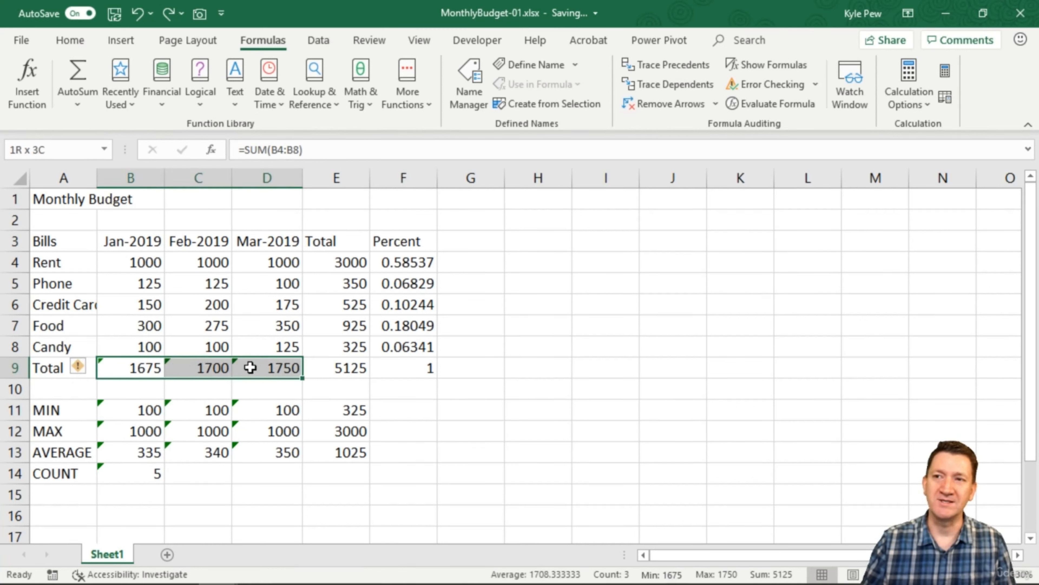
pyautogui.click(84, 368)
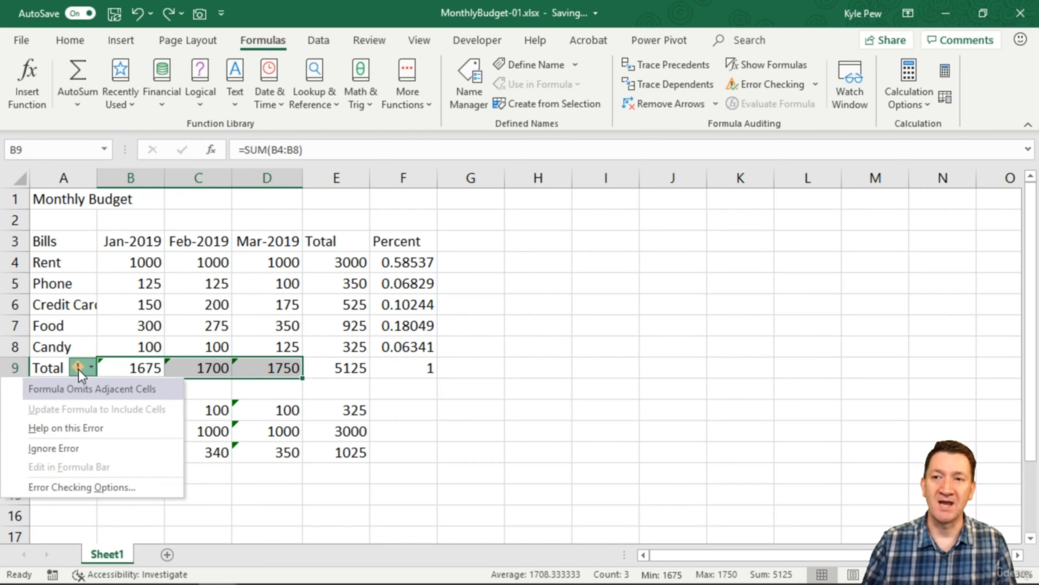
pyautogui.click(68, 449)
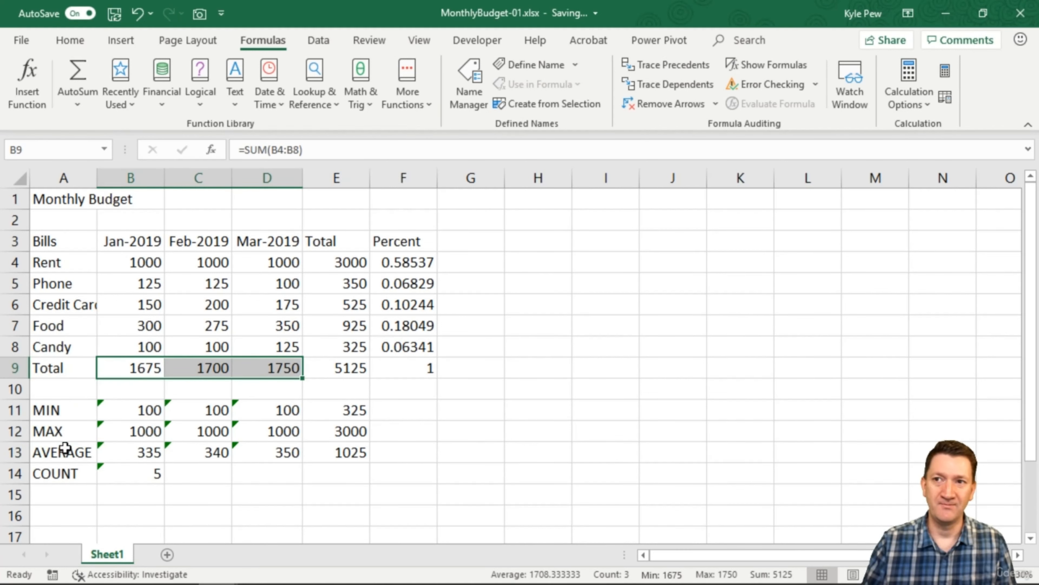
pyautogui.click(332, 343)
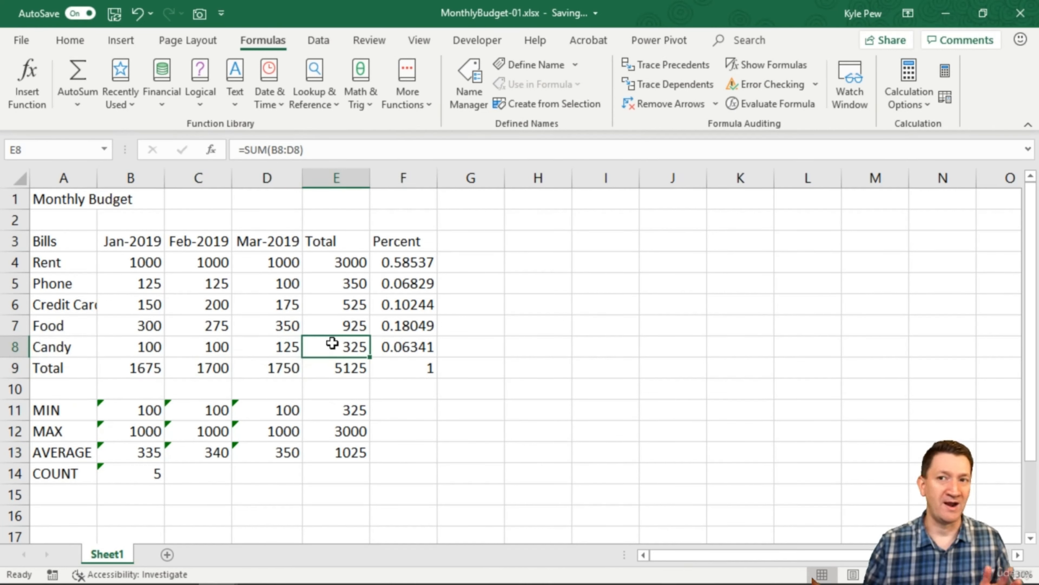
# - Ignore the formula error indicators for the MIN, MAX, AVERAGE and COUNT block B11:D14
pyautogui.click(129, 411)
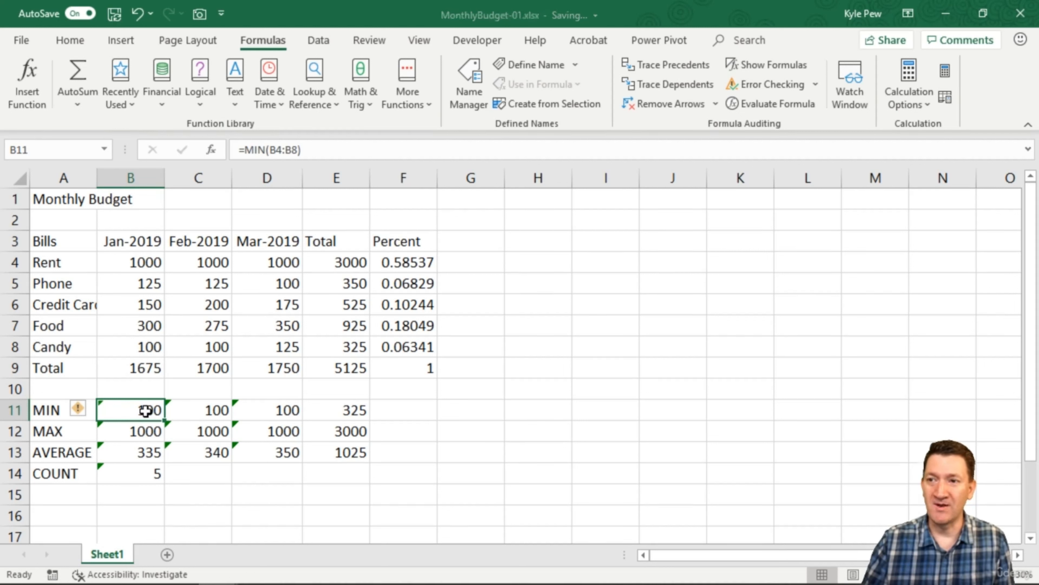
pyautogui.moveTo(144, 411); pyautogui.dragTo(255, 483)
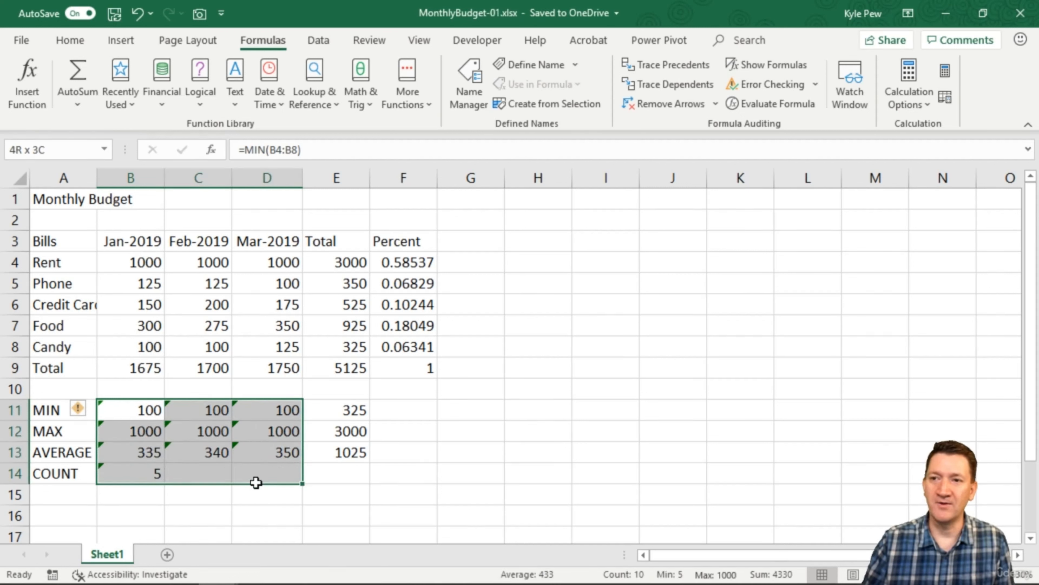
pyautogui.click(84, 413)
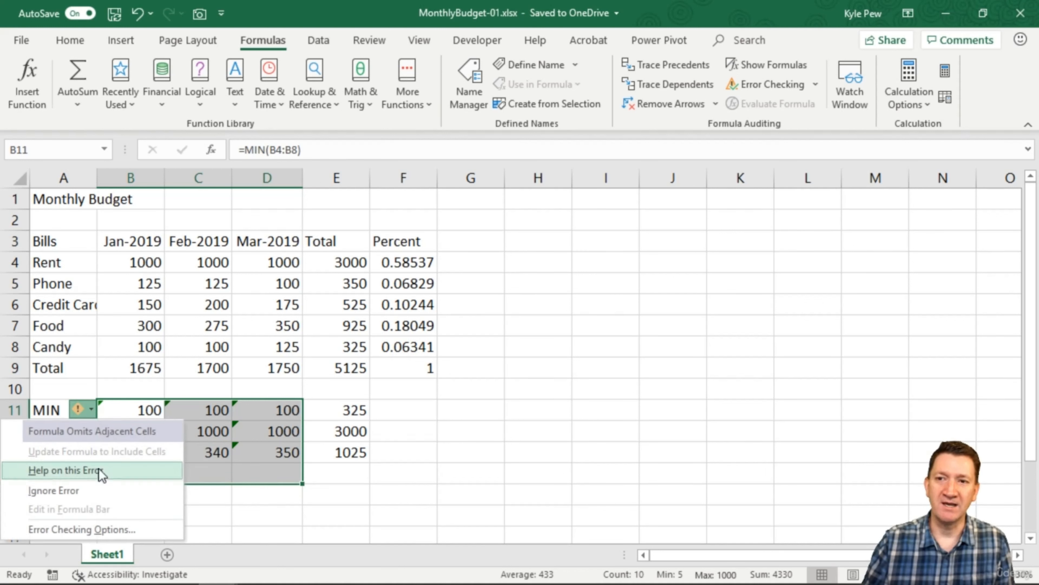
pyautogui.click(88, 491)
pyautogui.click(144, 409)
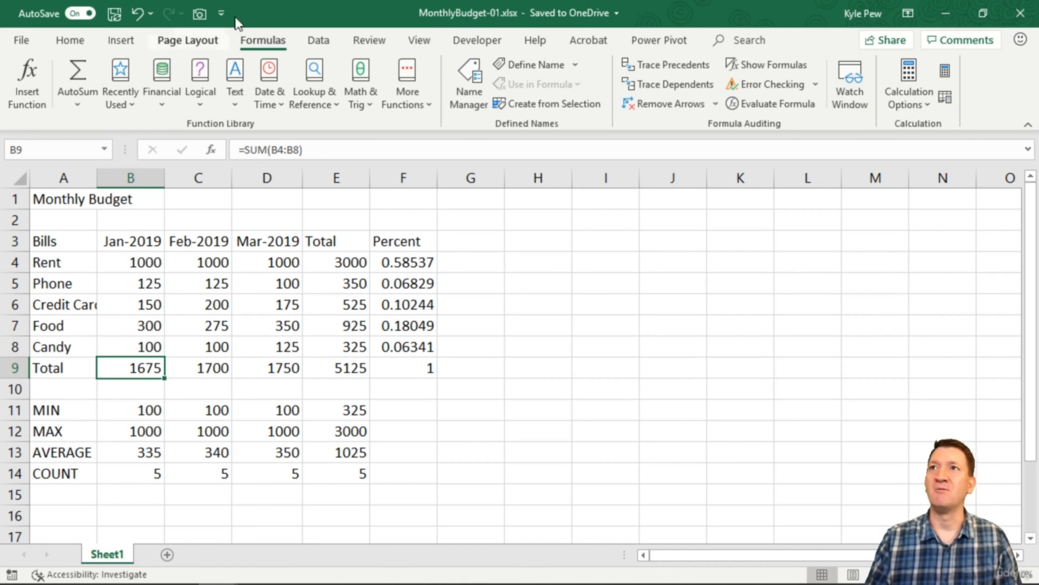
# - Browse the Math & Trig function list through to the R and S functions, and close it without inserting anything
pyautogui.click(355, 97)
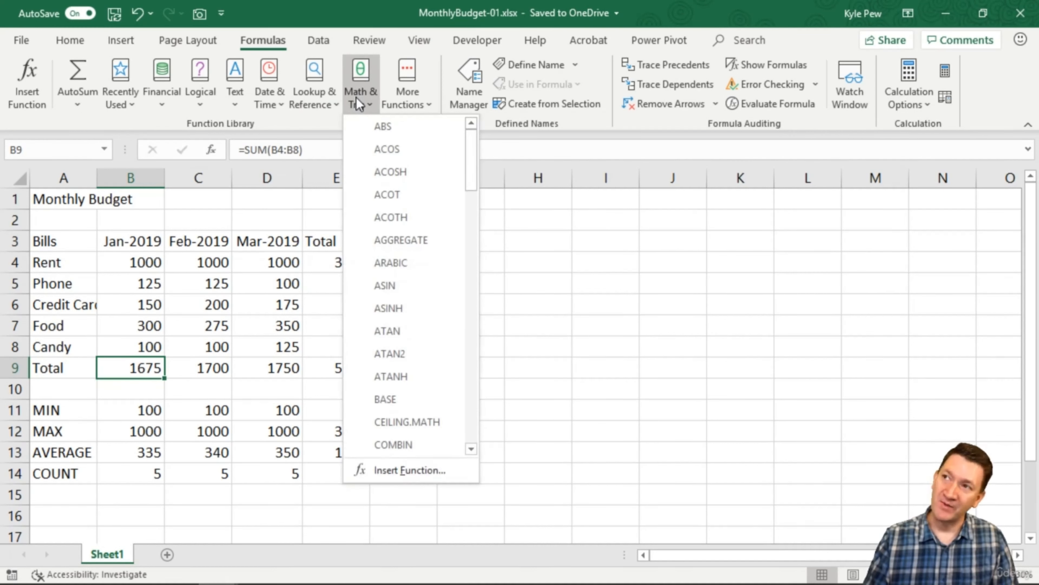
pyautogui.scroll(-15, 395, 277)
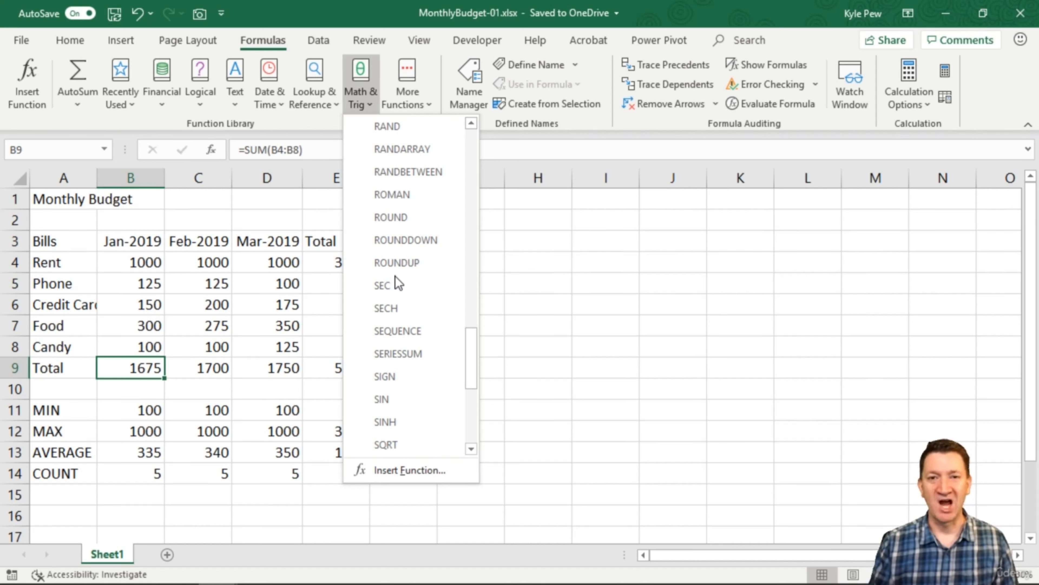
pyautogui.press('Escape')
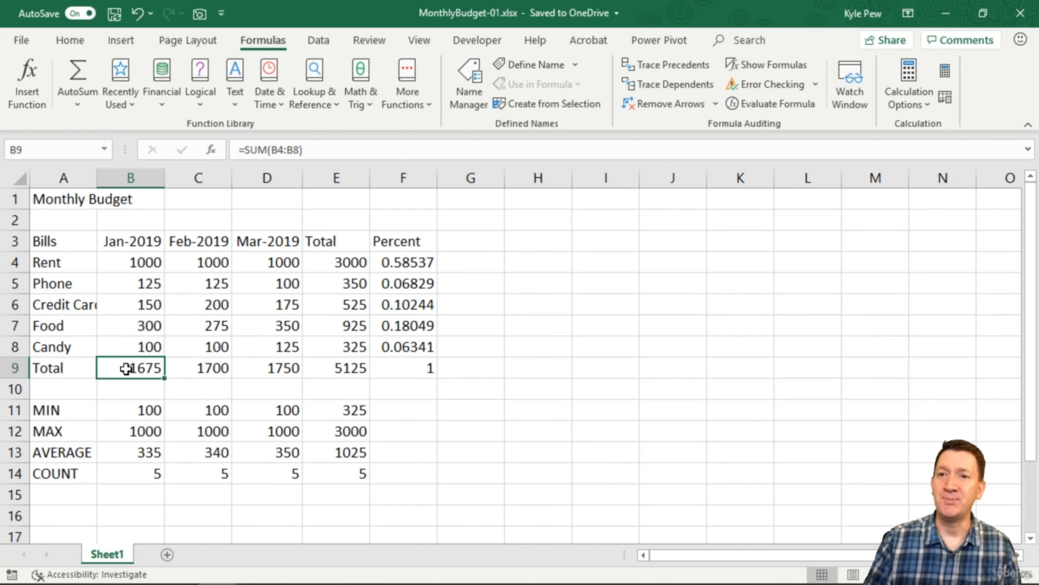
# - Clear the SUM formulas from the Total row B9:E9 and the Total column E4:E8
pyautogui.moveTo(127, 368); pyautogui.dragTo(323, 369)
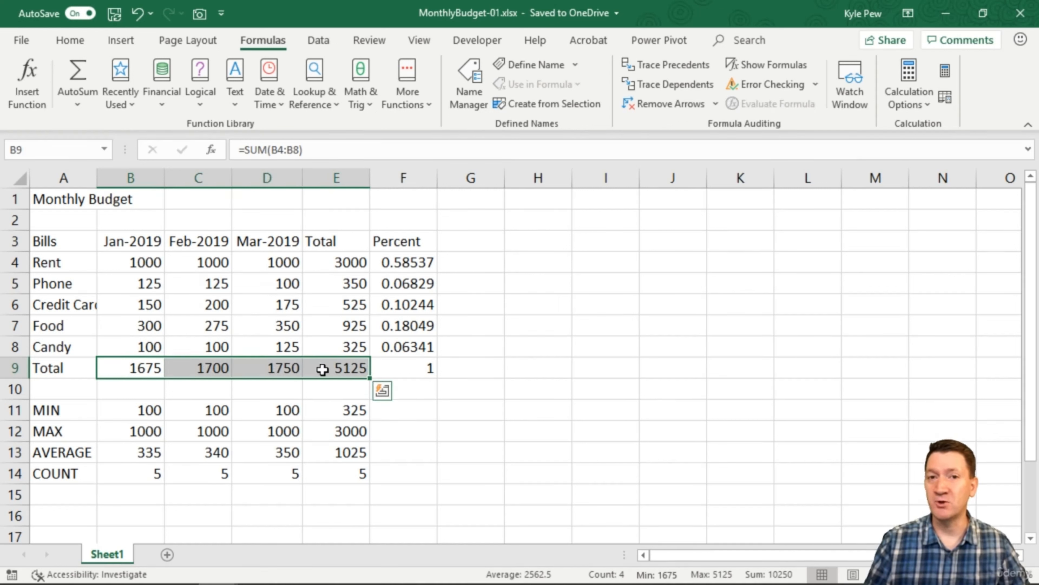
pyautogui.keyDown('ctrl'); pyautogui.click(338, 262); pyautogui.keyUp('ctrl')
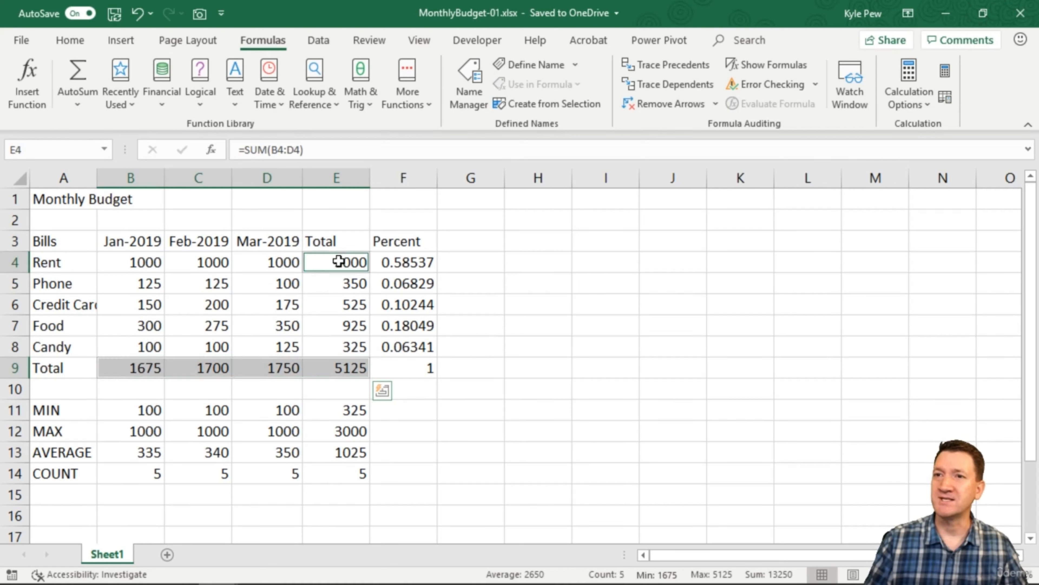
pyautogui.moveTo(339, 261); pyautogui.dragTo(336, 343)
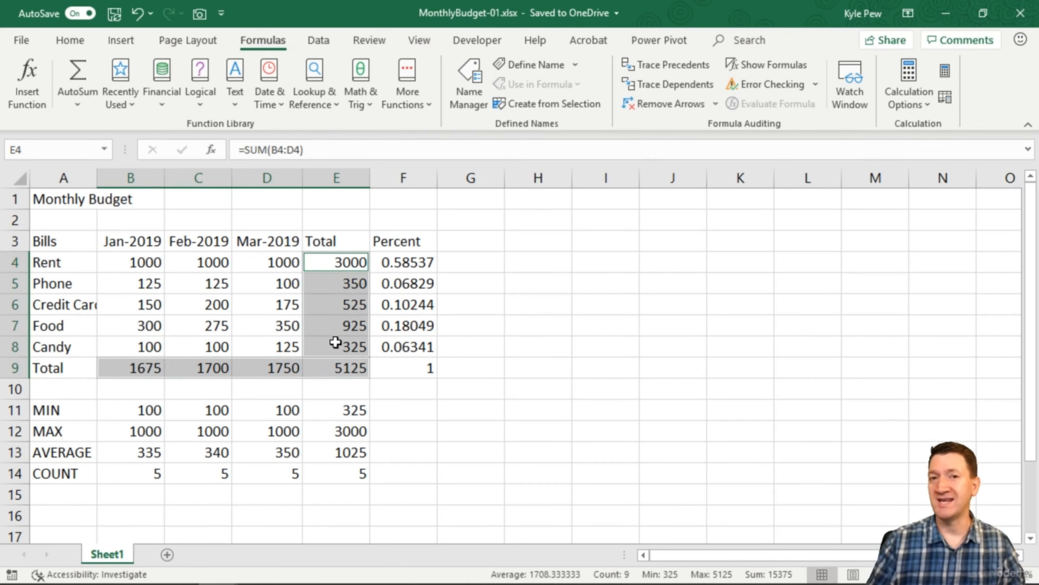
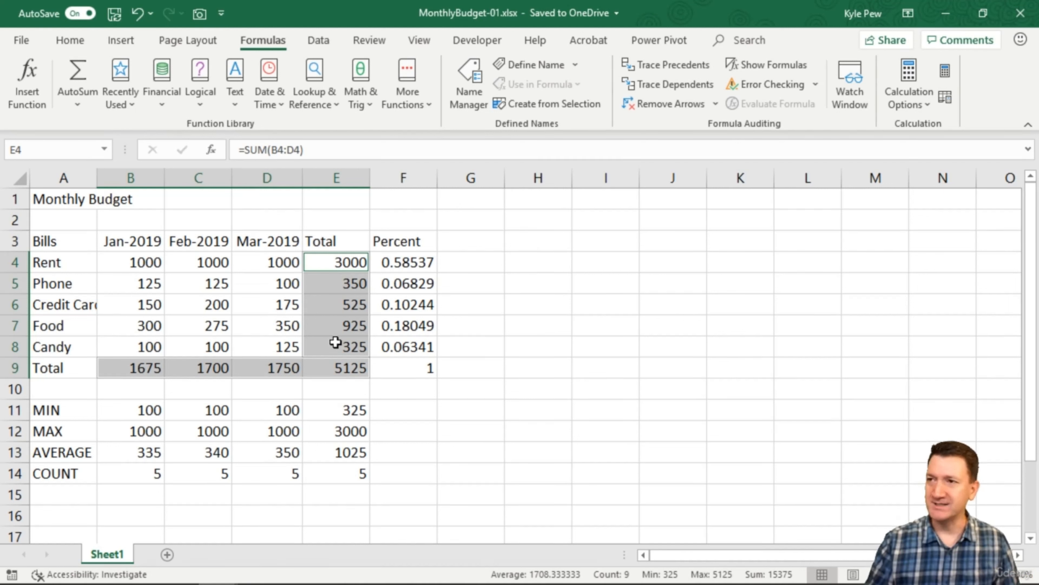
pyautogui.press('Delete')
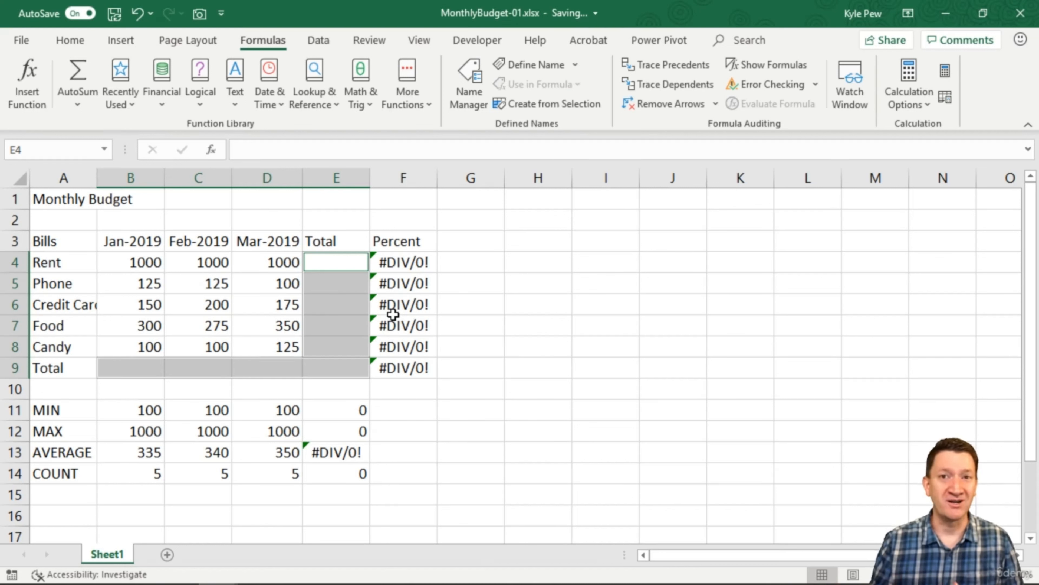
# - Use AutoSum to total January's B4:B8 in B9 and the columns above C9:E9 in one go
pyautogui.click(114, 364)
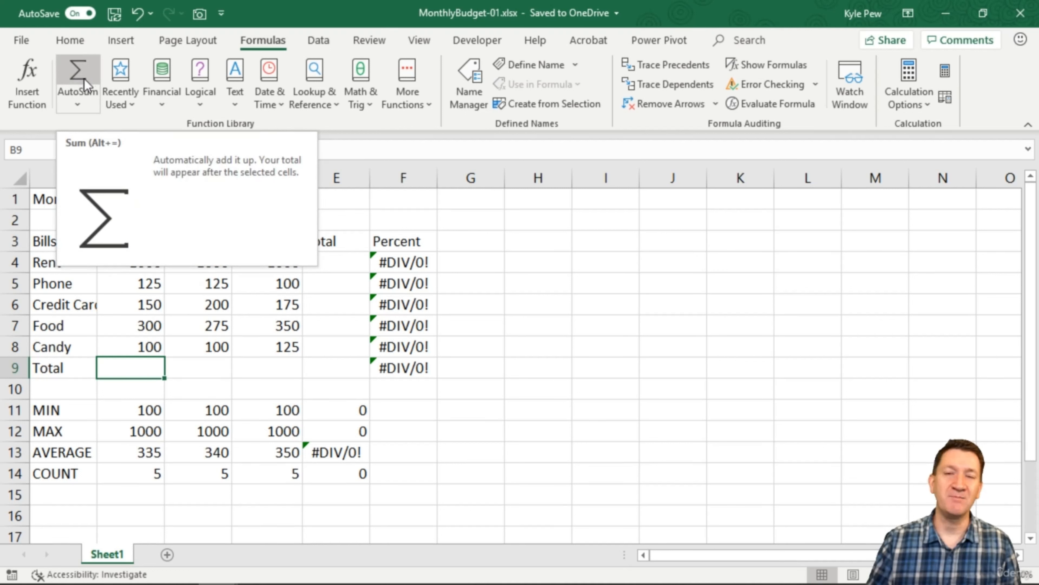
pyautogui.click(79, 71)
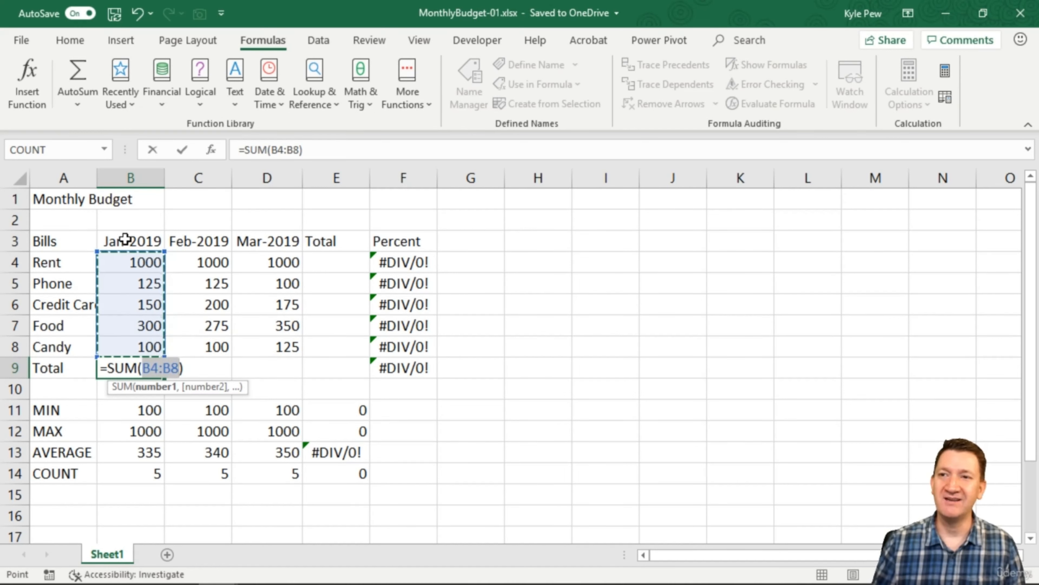
pyautogui.press('Return')
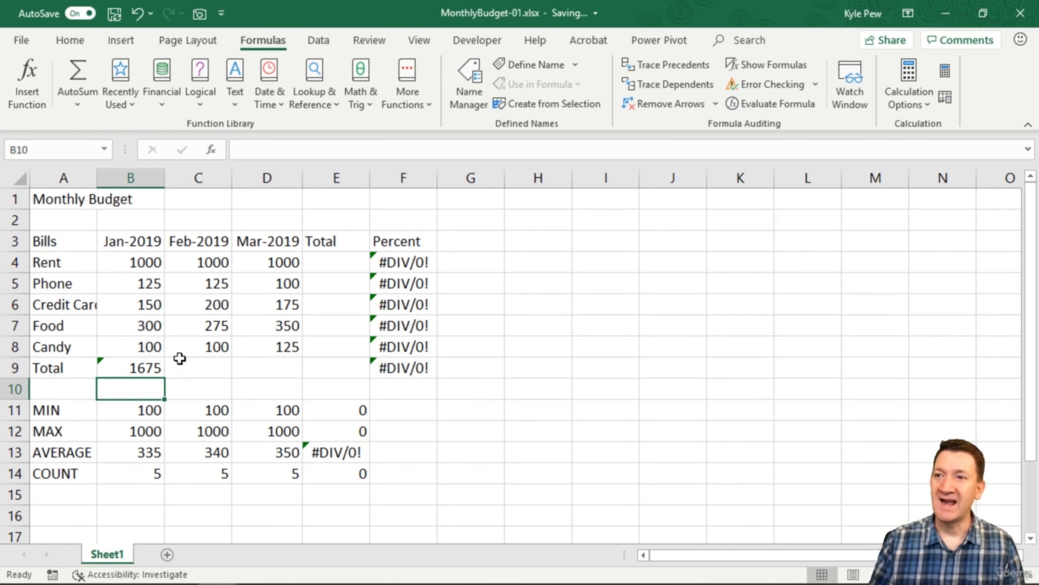
pyautogui.moveTo(192, 366); pyautogui.dragTo(321, 364)
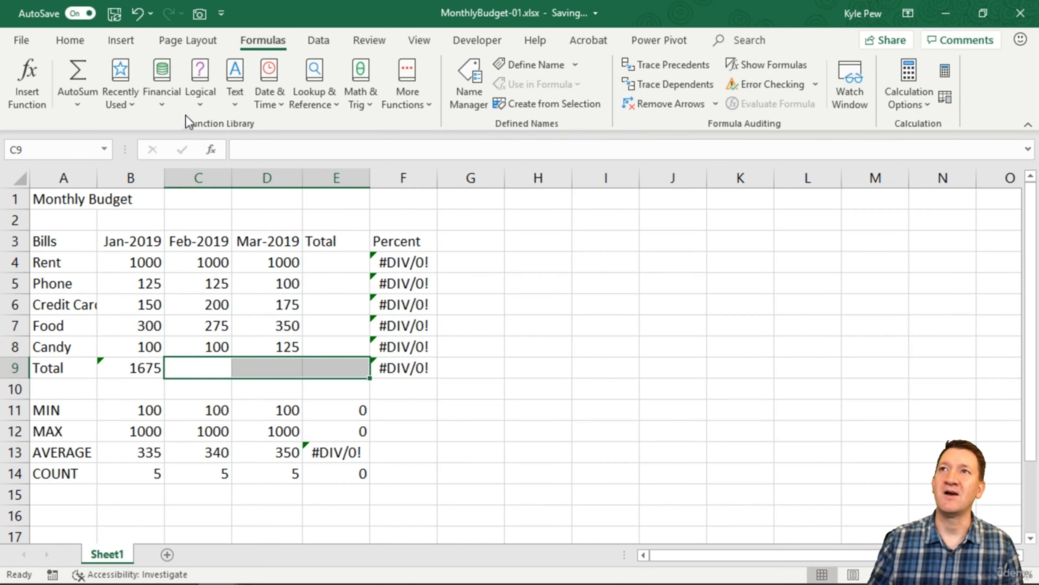
pyautogui.click(86, 74)
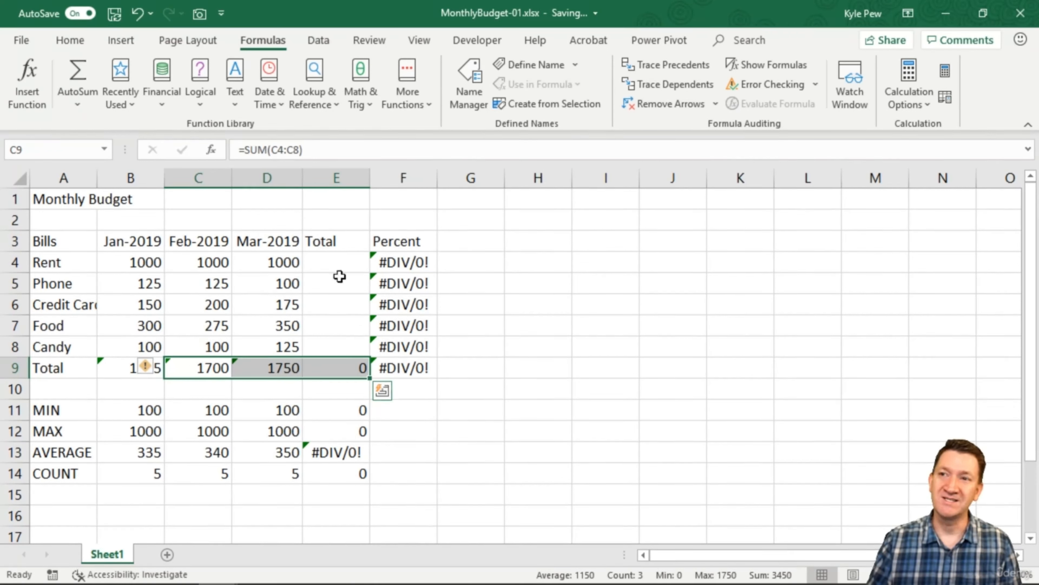
# - Check the cell ranges used by the SUM formulas in C9, D9 and E9 of the Total row
pyautogui.click(197, 368)
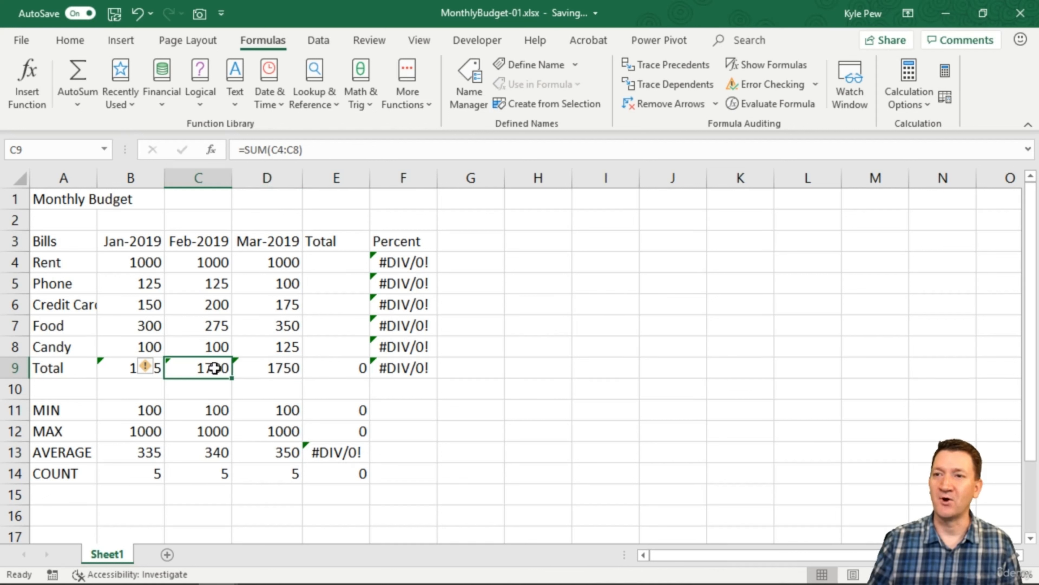
pyautogui.doubleClick(210, 368)
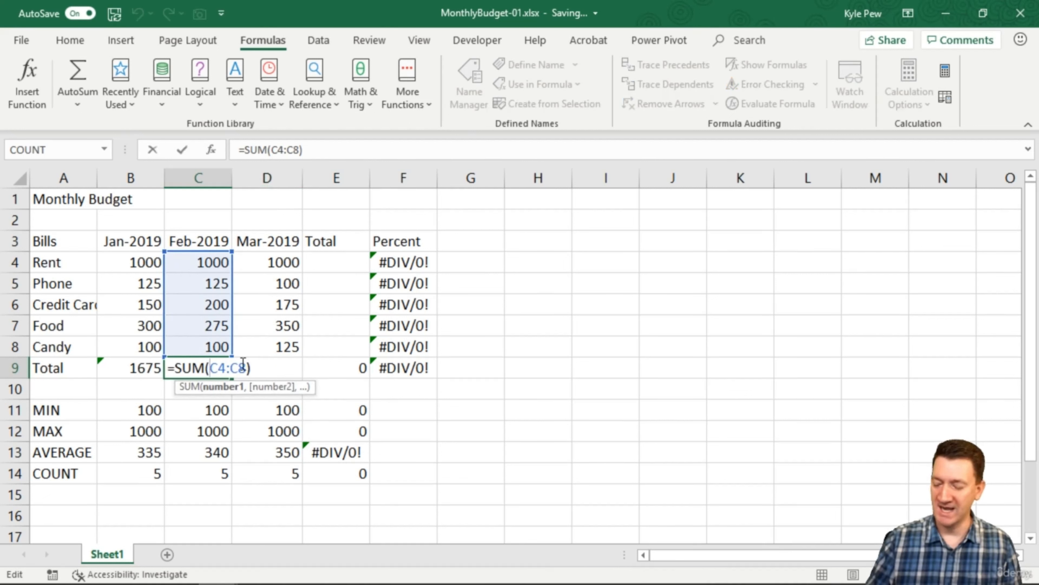
pyautogui.press('Return')
pyautogui.doubleClick(276, 369)
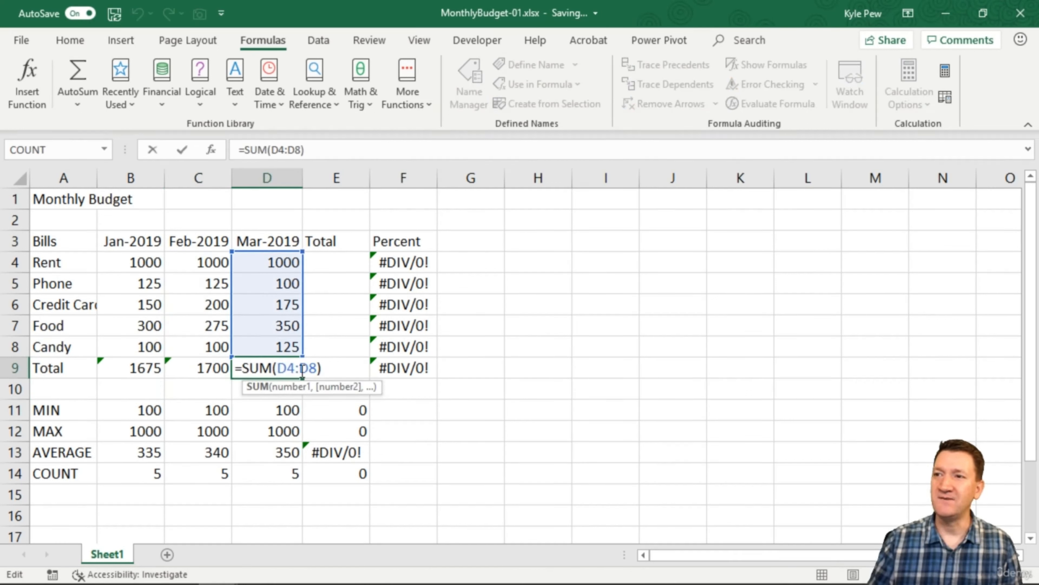
pyautogui.press('Return')
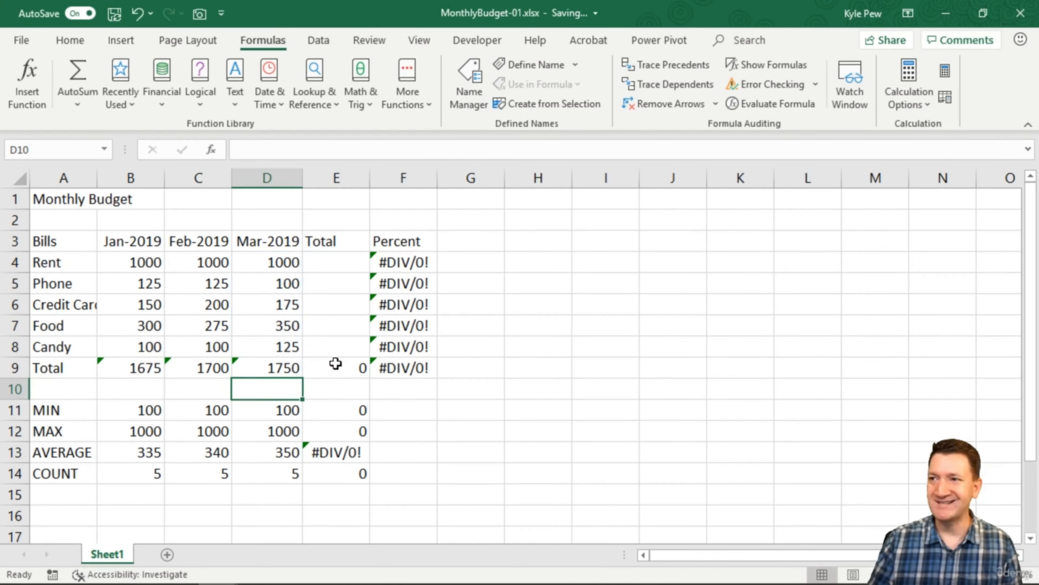
pyautogui.doubleClick(337, 365)
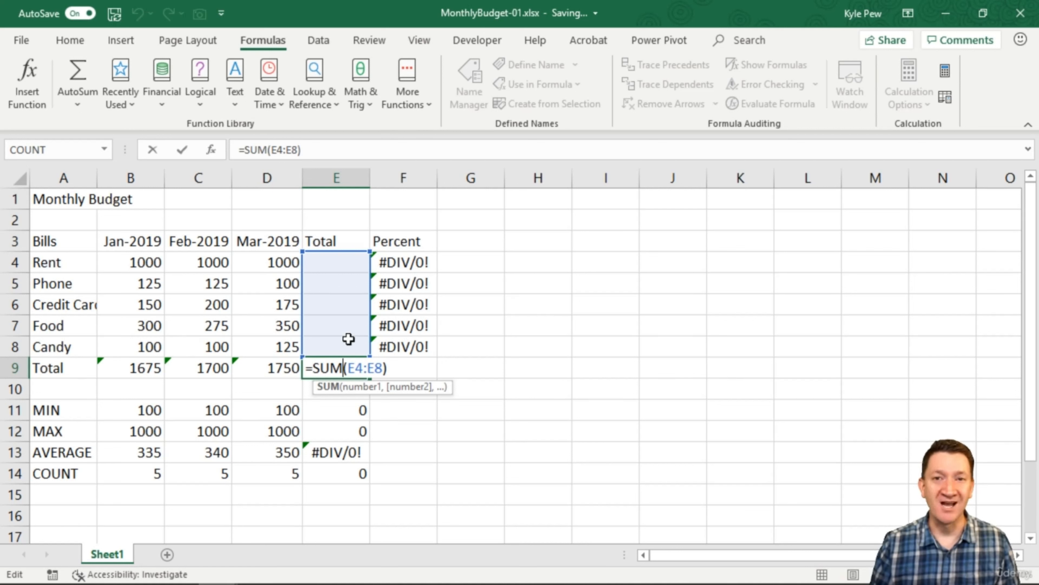
pyautogui.press('Return')
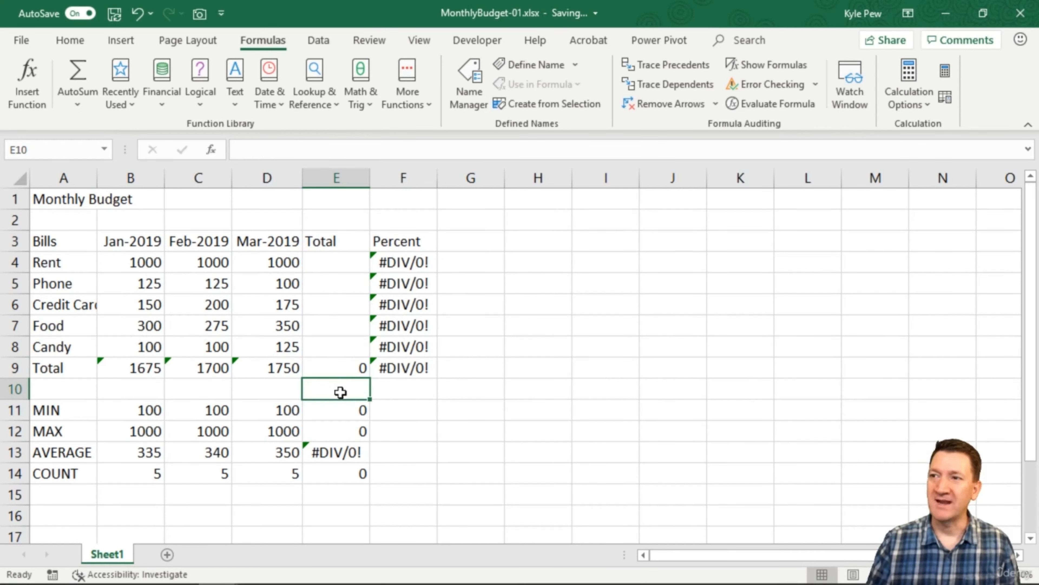
# - Ignore the formula error indicators for the monthly totals B9:D9
pyautogui.moveTo(144, 364); pyautogui.dragTo(281, 362)
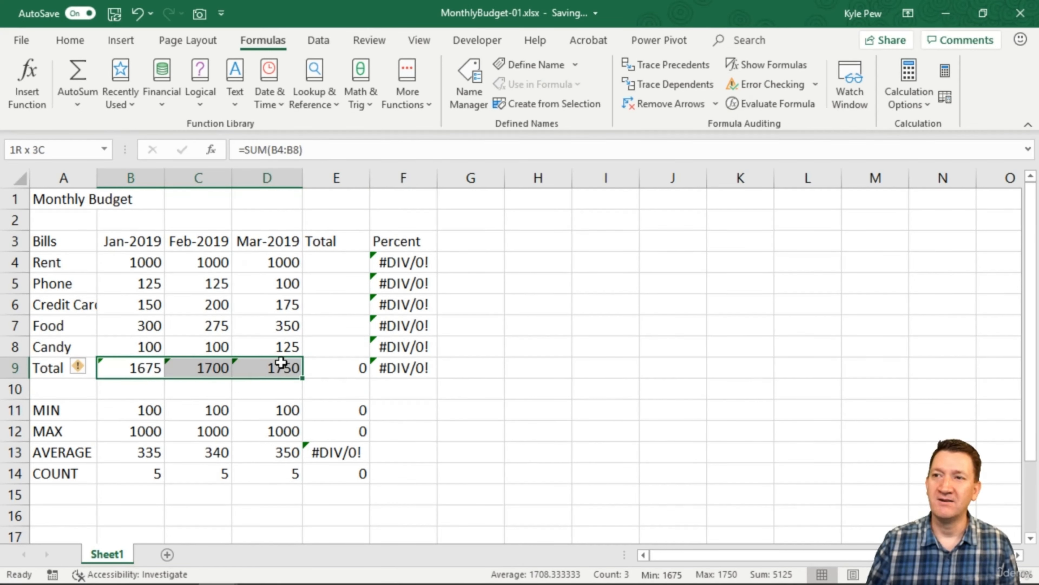
pyautogui.click(79, 368)
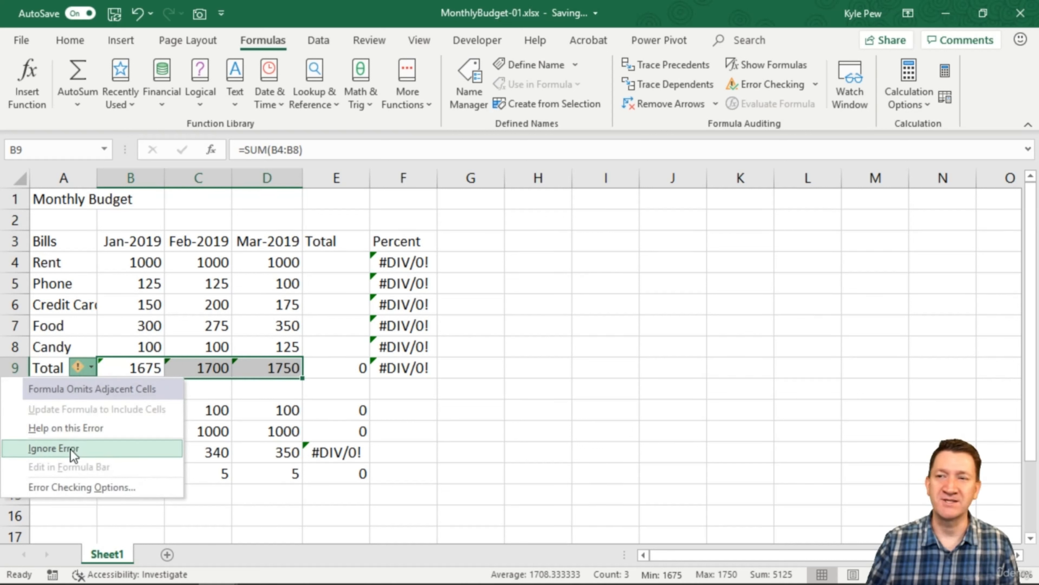
pyautogui.click(82, 448)
# - Use AutoSum to total Rent's B4:D4 in E4 and Phone's B5:D5 in E5
pyautogui.click(330, 263)
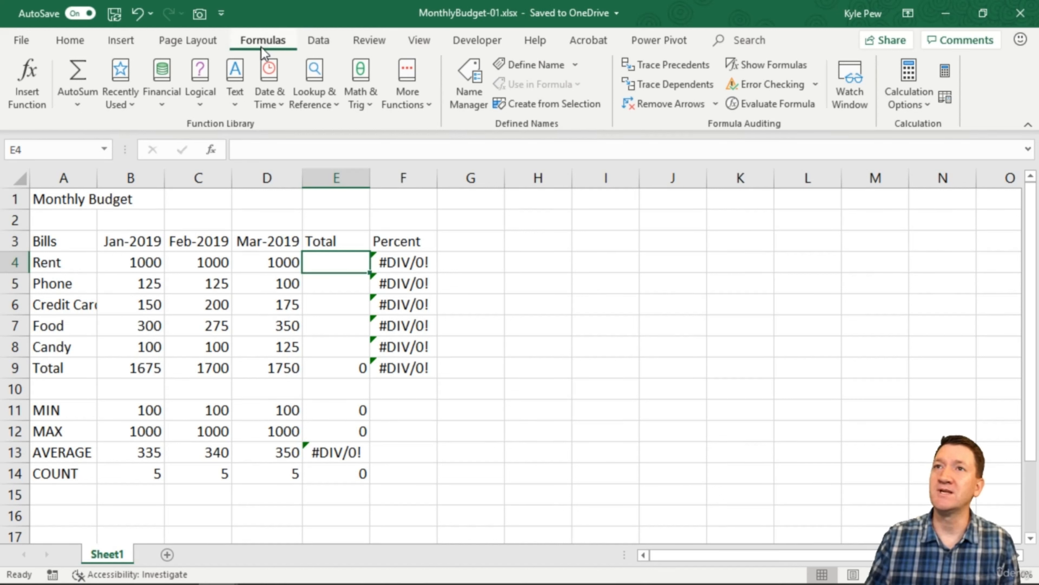
pyautogui.click(77, 76)
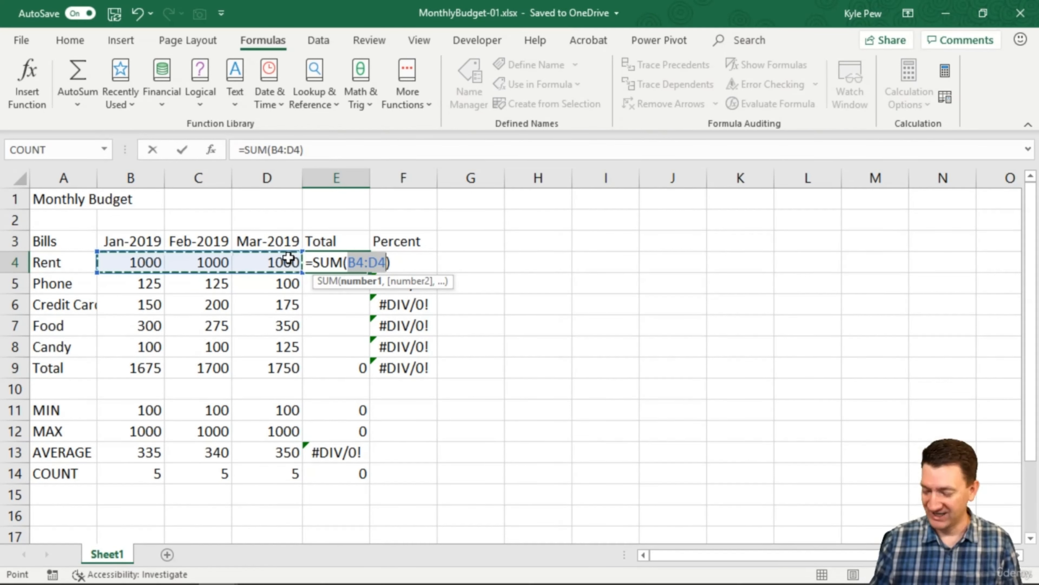
pyautogui.press('Return')
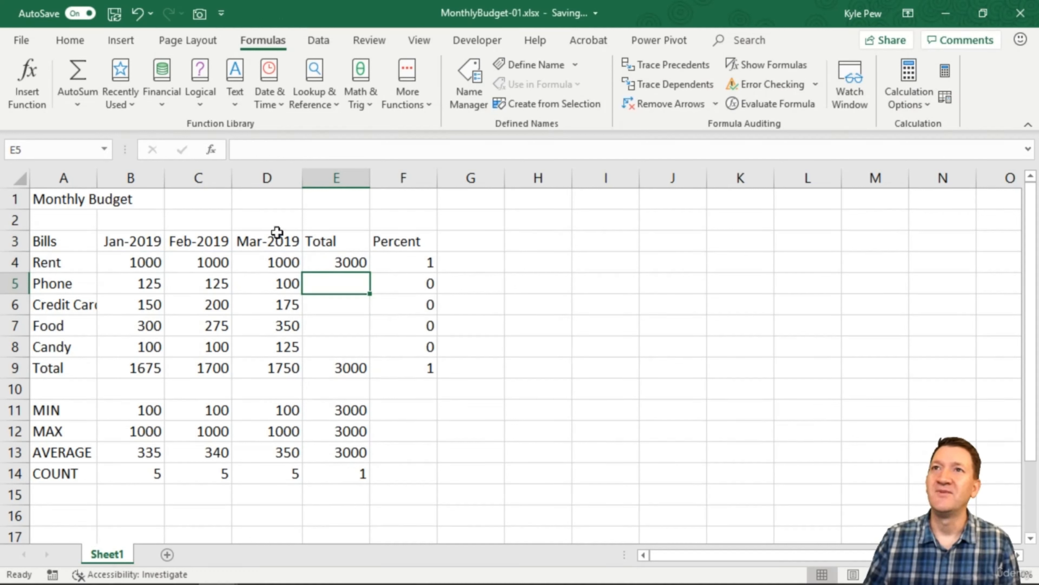
pyautogui.click(77, 70)
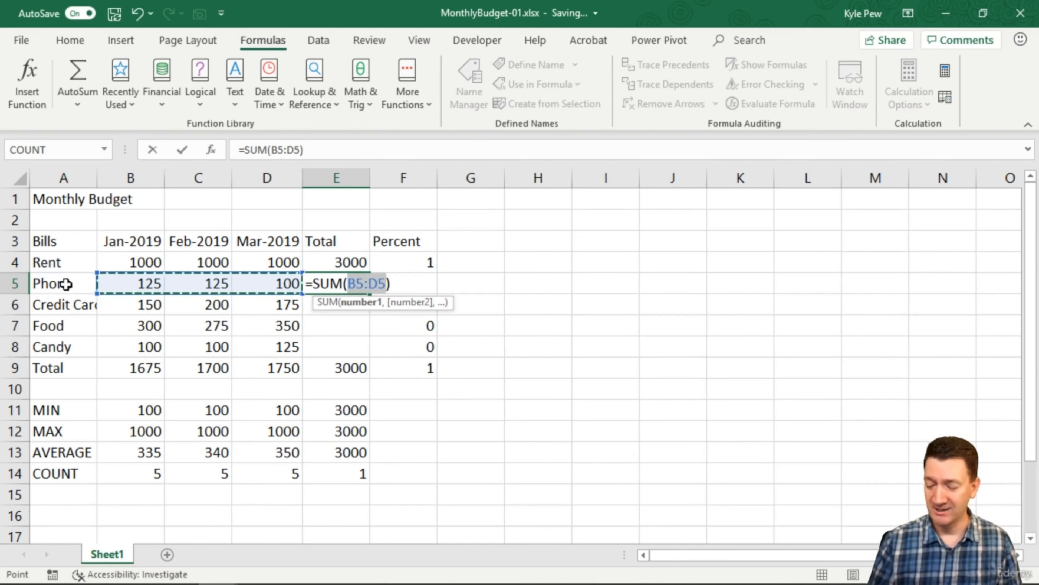
pyautogui.press('Return')
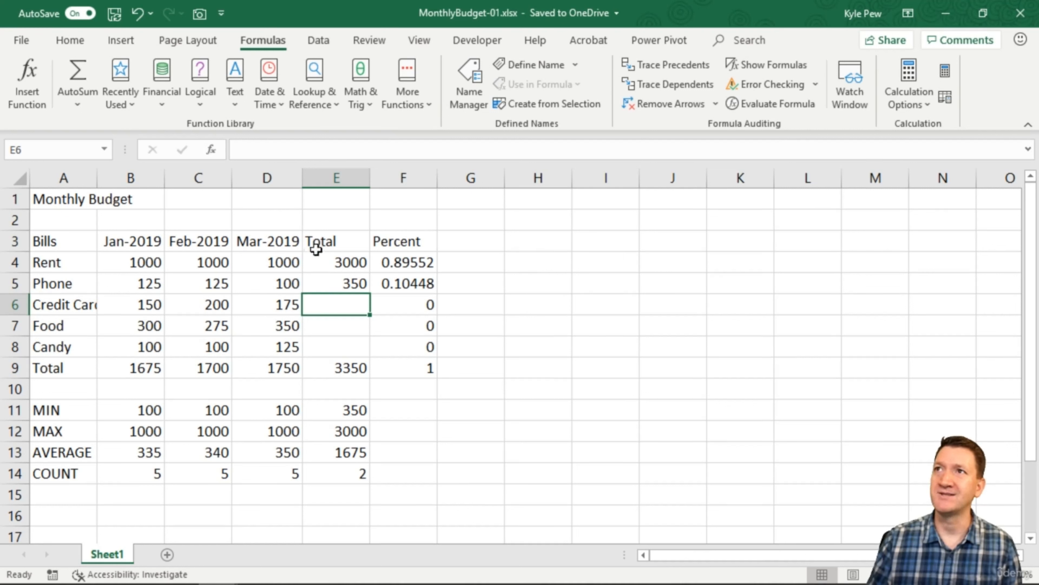
# - Use AutoSum to total the credit card row in E6, correcting the suggested range to B6:D6
pyautogui.click(76, 76)
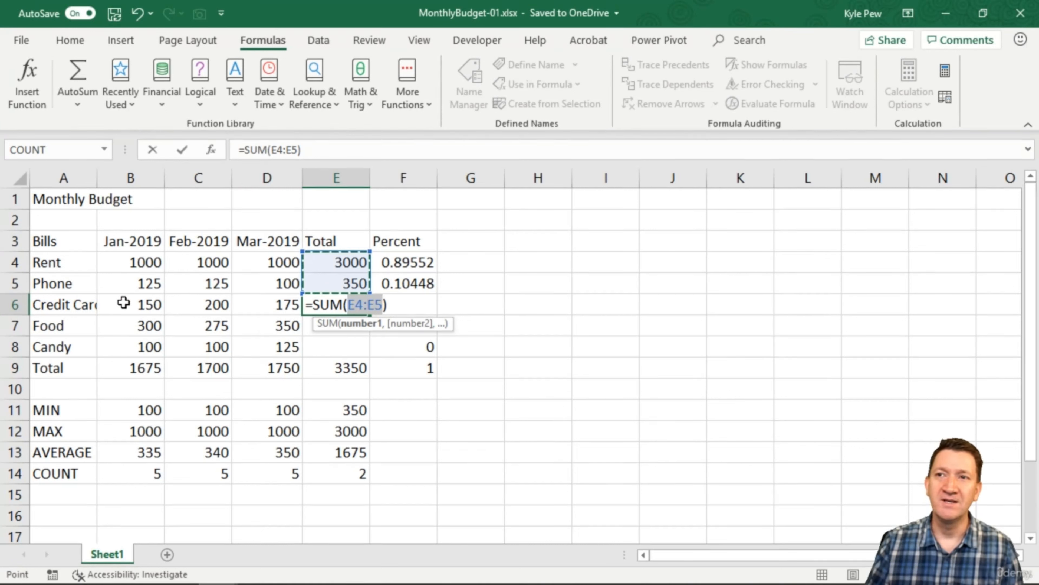
pyautogui.click(136, 303)
pyautogui.moveTo(135, 303); pyautogui.dragTo(255, 305)
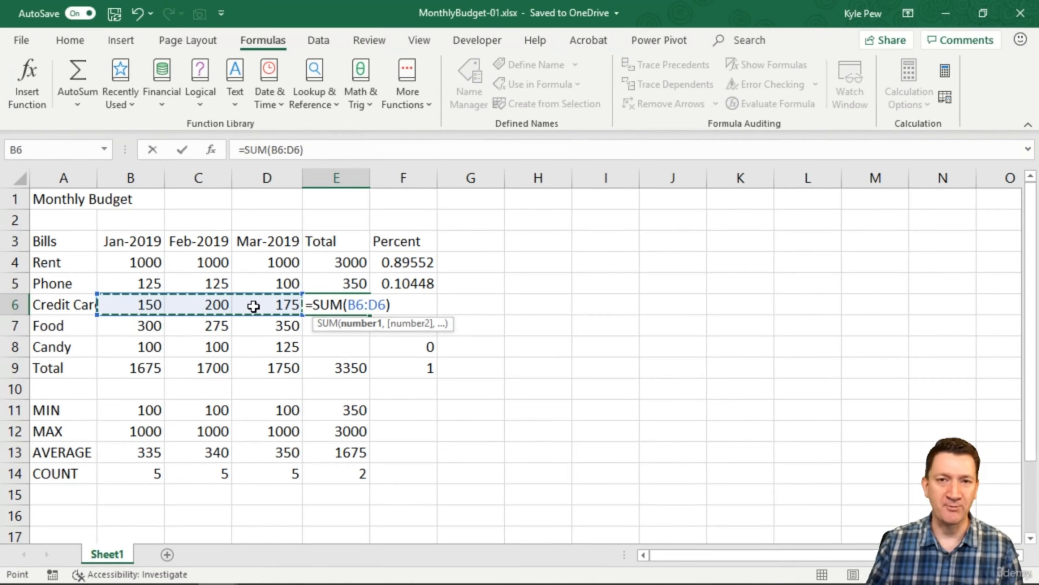
pyautogui.press('Return')
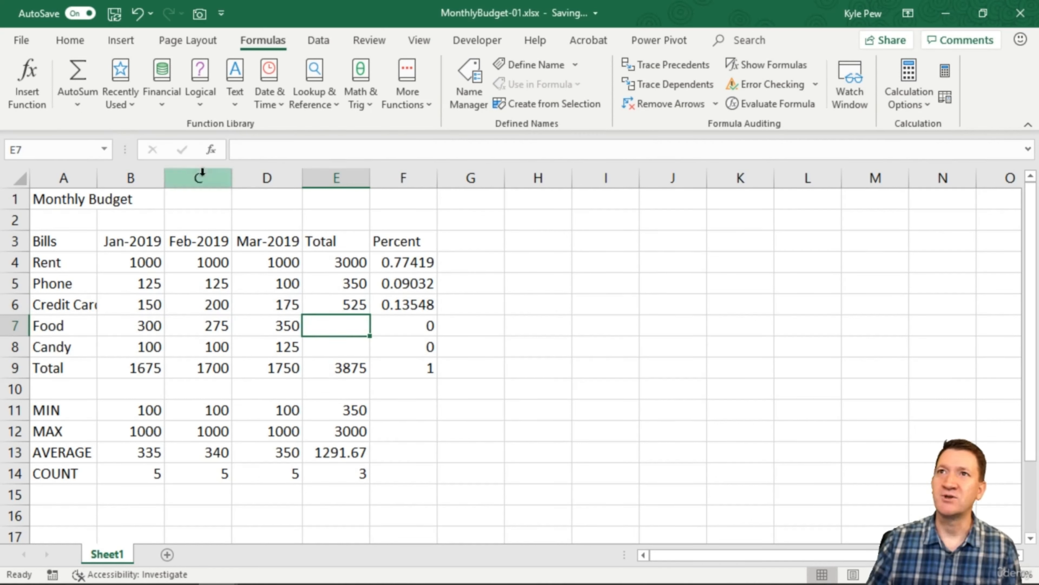
# - Use AutoSum in E7 and E8 for the Food and Candy totals, correcting the ranges to B7:D7 and B8:D8
pyautogui.click(77, 73)
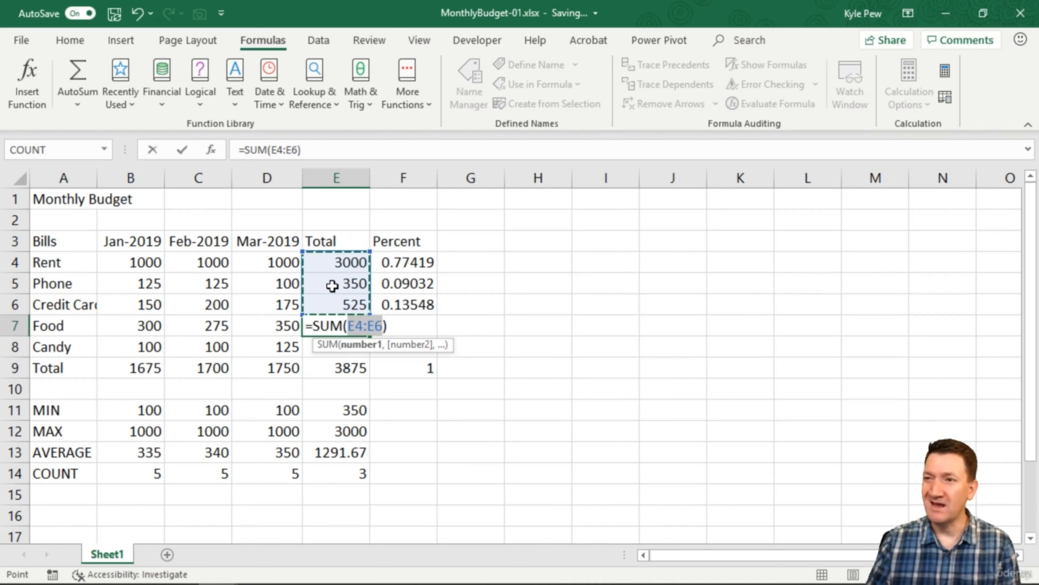
pyautogui.moveTo(139, 323); pyautogui.dragTo(272, 326)
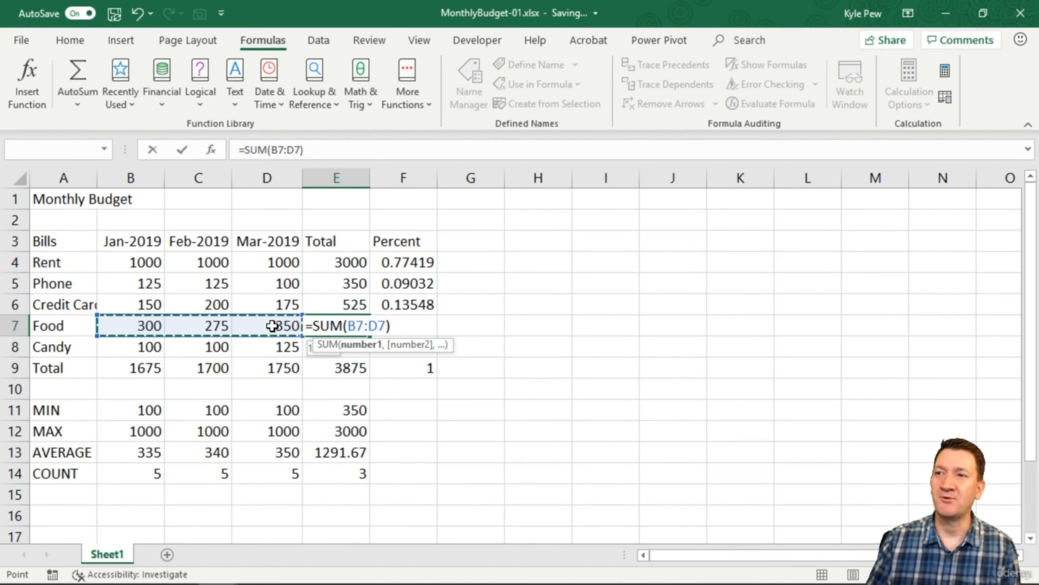
pyautogui.press('Return')
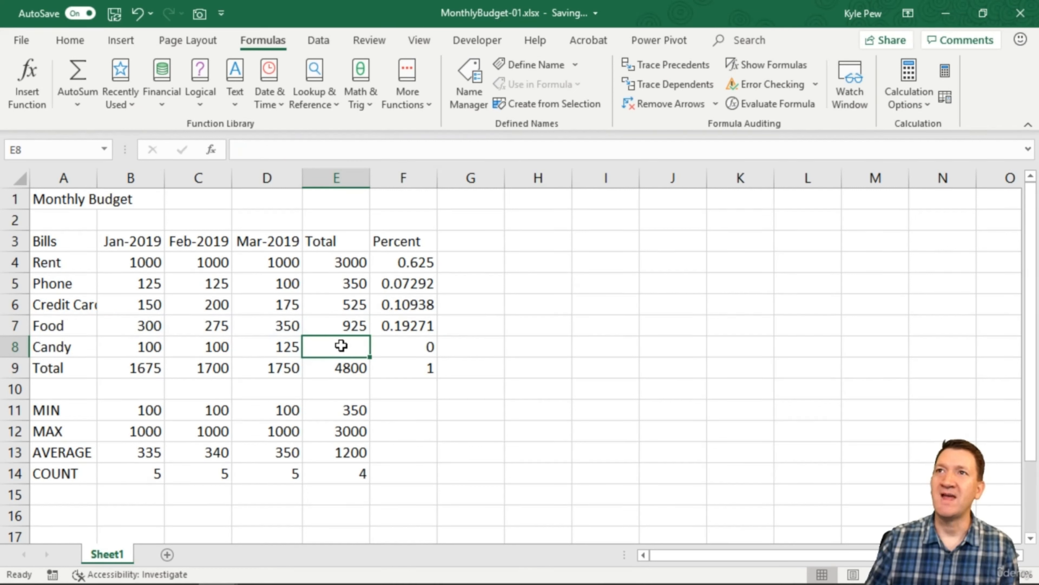
pyautogui.click(77, 70)
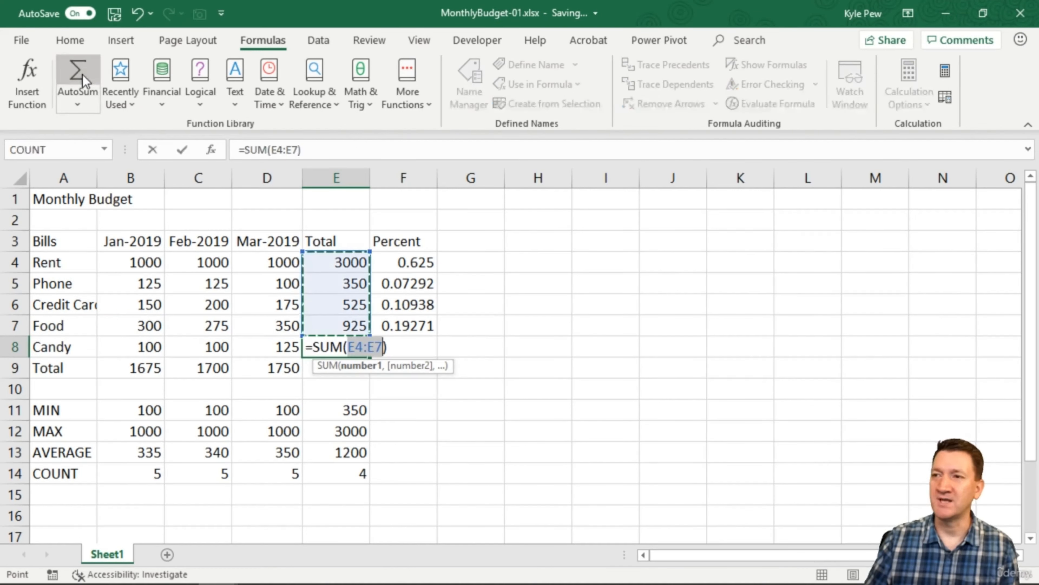
pyautogui.moveTo(132, 347); pyautogui.dragTo(263, 346)
pyautogui.press('Return')
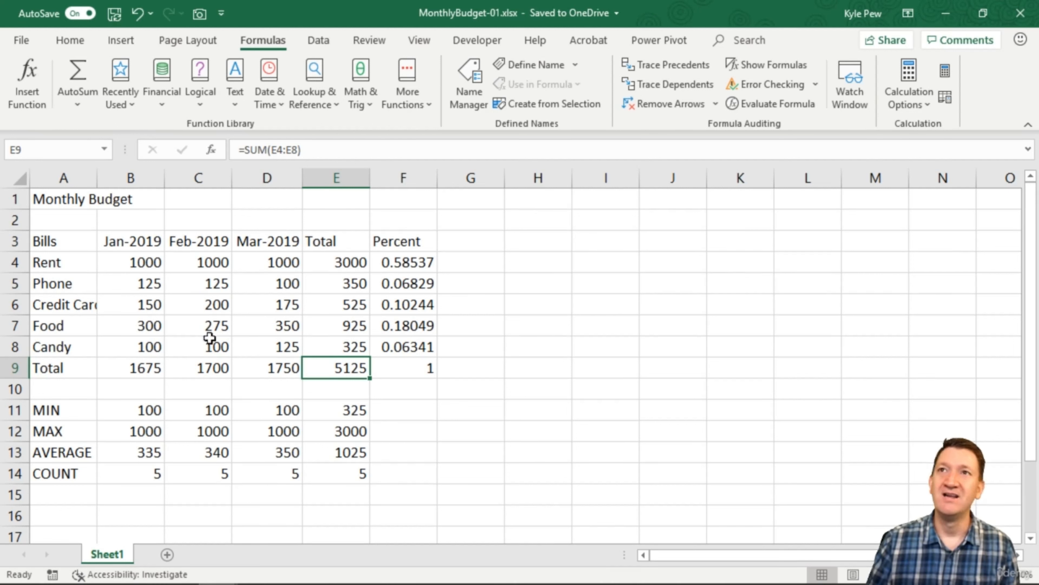
# - Look over the other functions AutoSum offers without choosing one, and review the totals in B9:E9
pyautogui.click(79, 105)
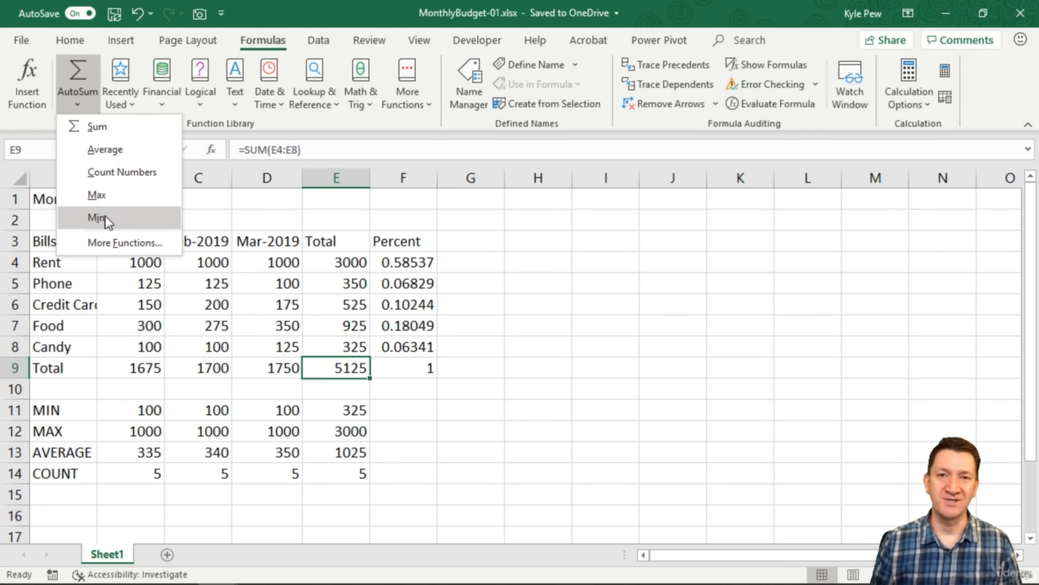
pyautogui.press('Escape')
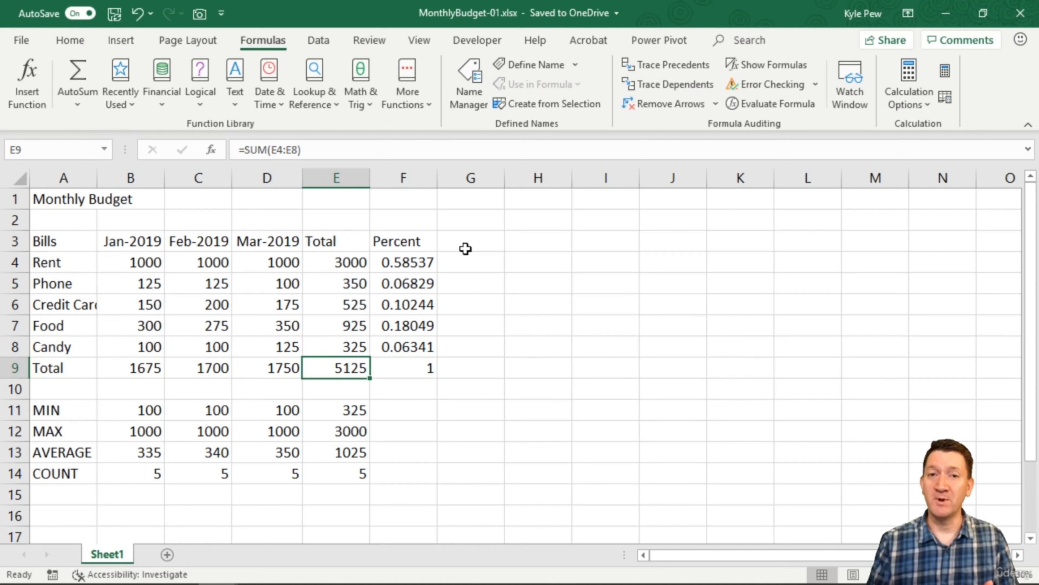
pyautogui.click(130, 364)
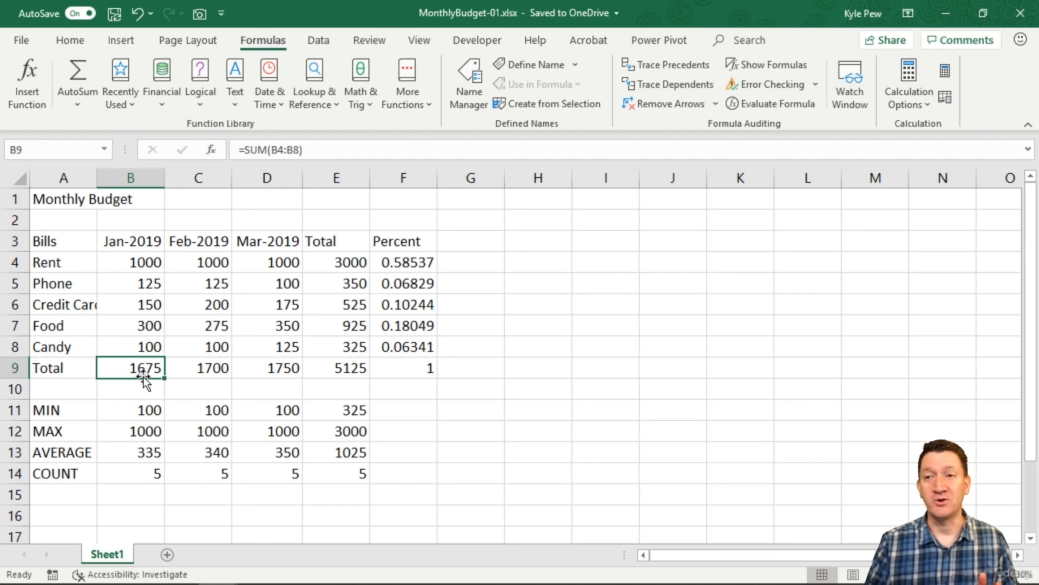
pyautogui.moveTo(132, 369); pyautogui.dragTo(303, 370)
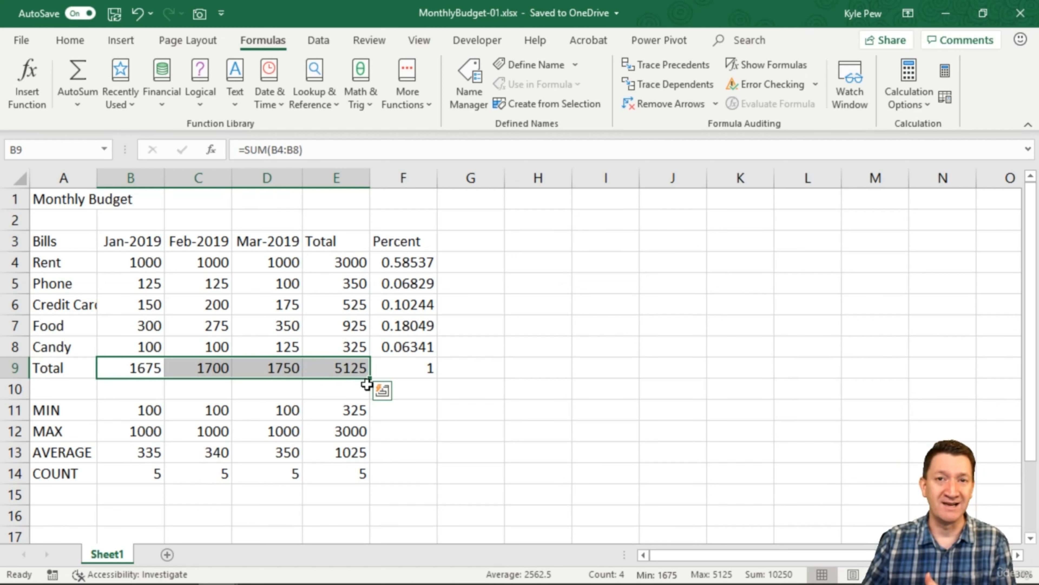
pyautogui.moveTo(367, 264); pyautogui.dragTo(365, 346)
pyautogui.press('Delete')
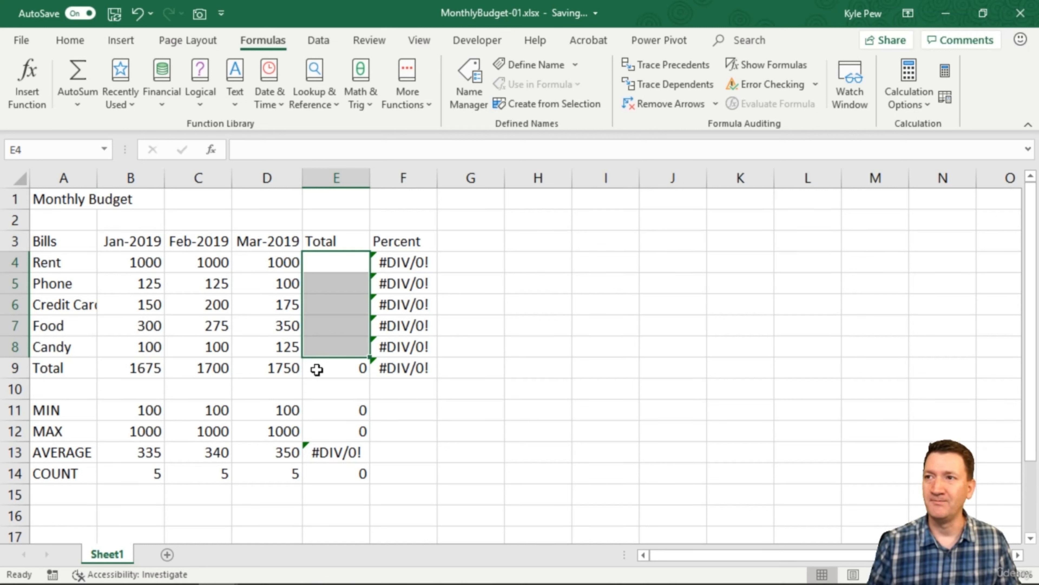
pyautogui.hotkey('ctrl', 'z')
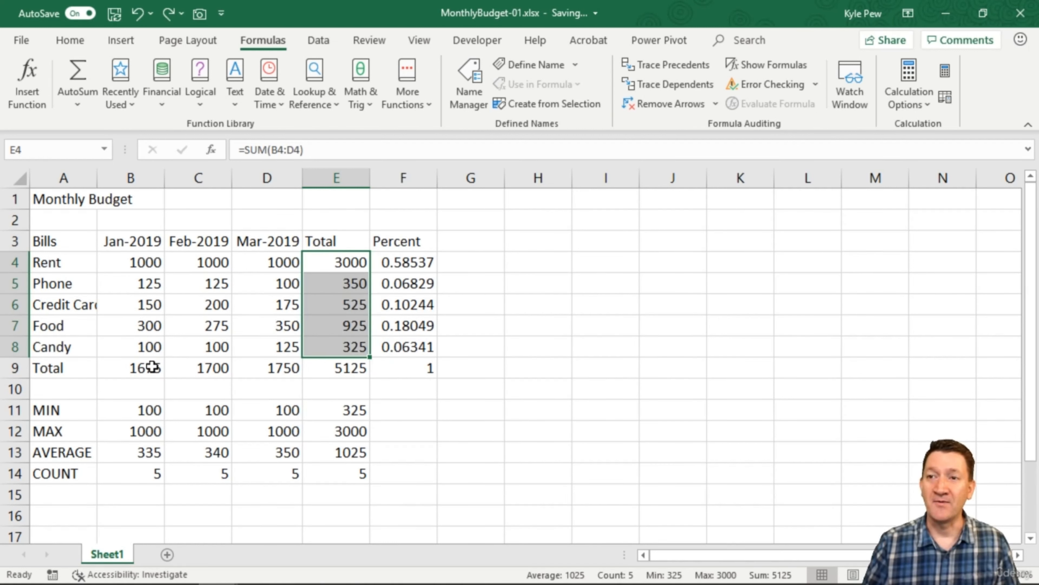
# - Clear the SUM formulas from the Total row B9:E9
pyautogui.click(153, 367)
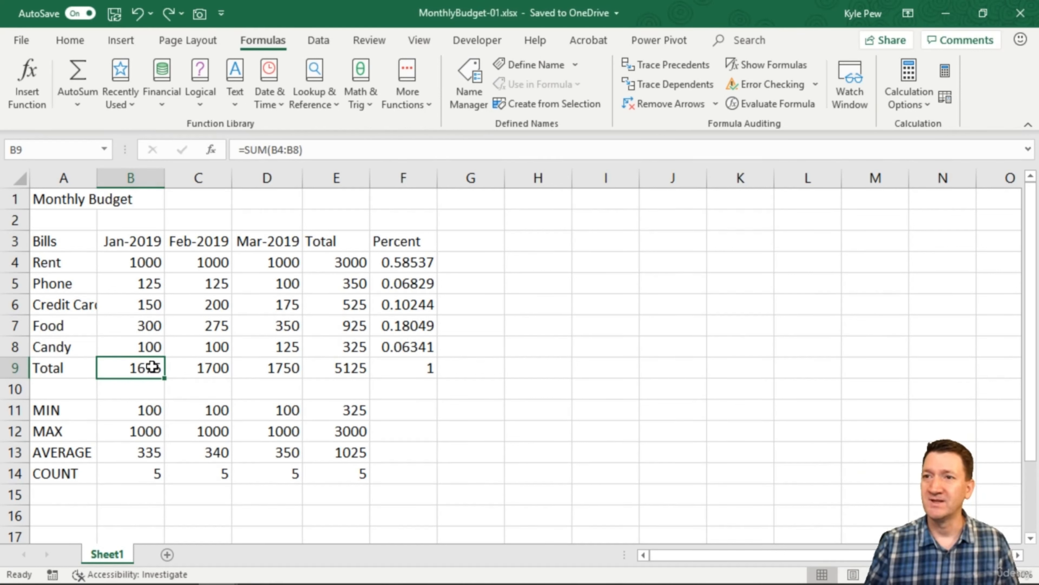
pyautogui.moveTo(134, 366); pyautogui.dragTo(315, 372)
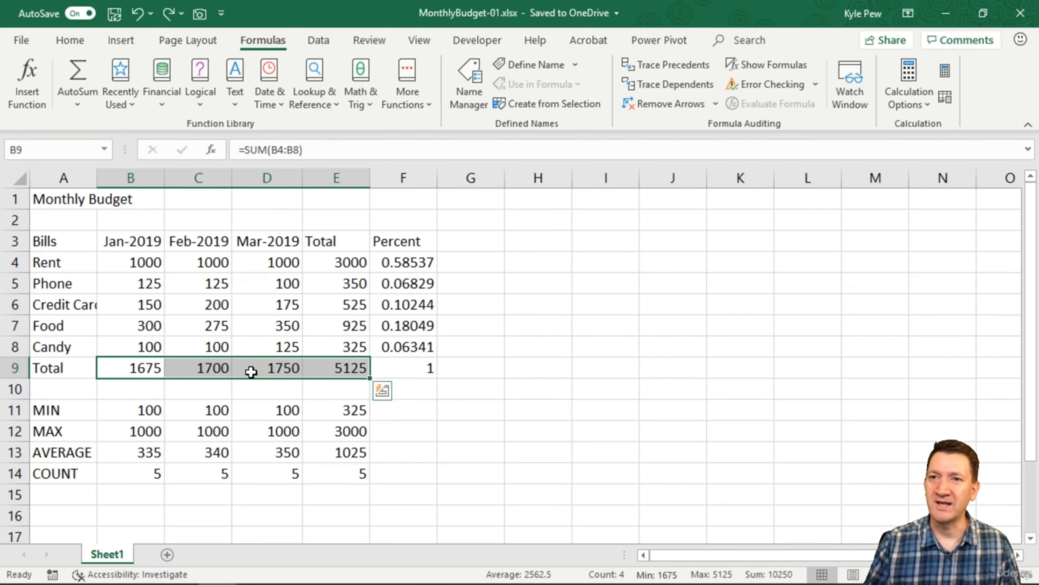
pyautogui.press('Delete')
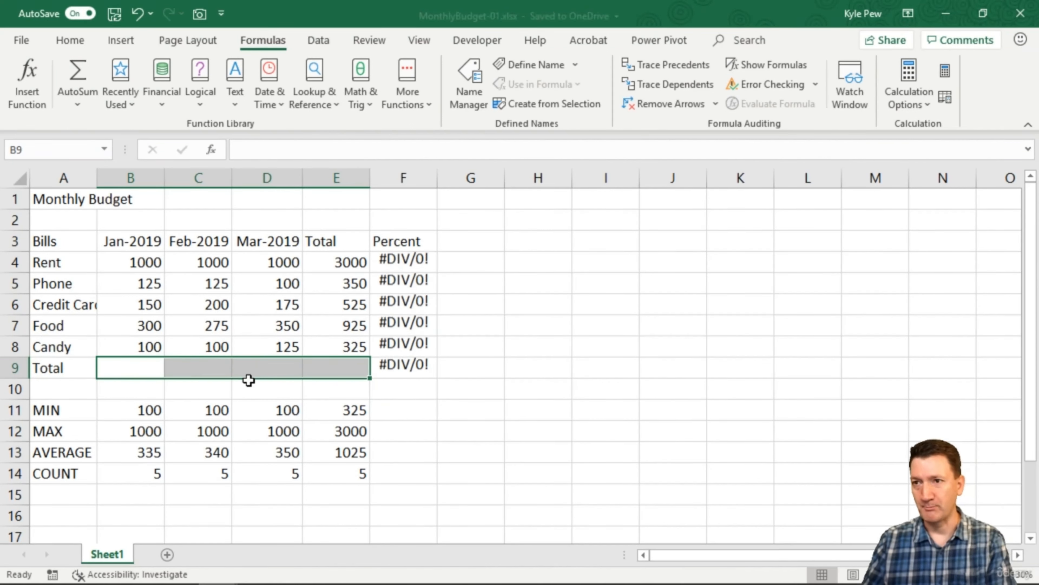
# - Total the January and February columns in B9 and C9 with AutoSum, accepting the ranges B4:B8 and C4:C8
pyautogui.click(132, 367)
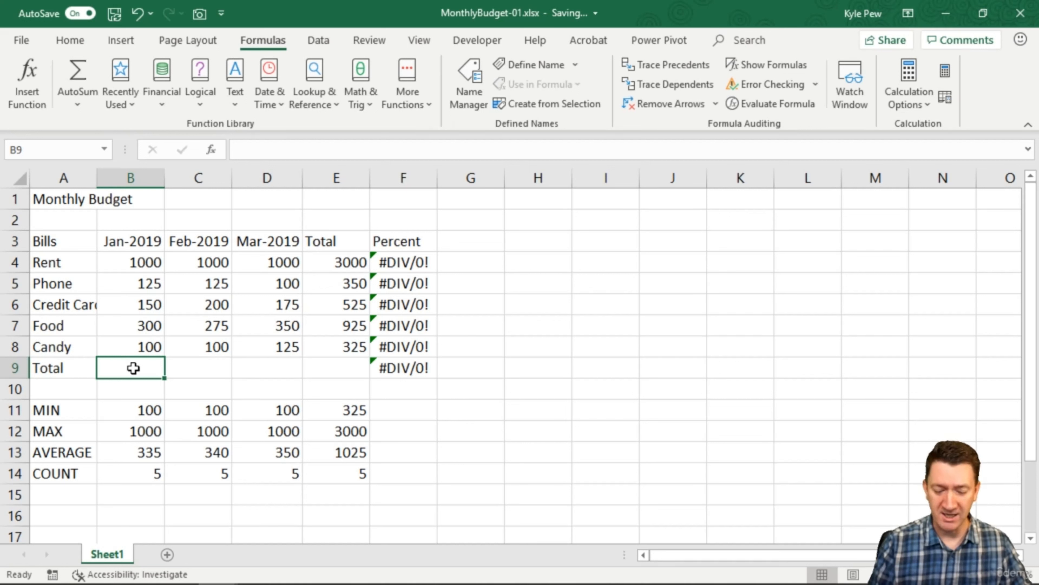
pyautogui.press('alt')
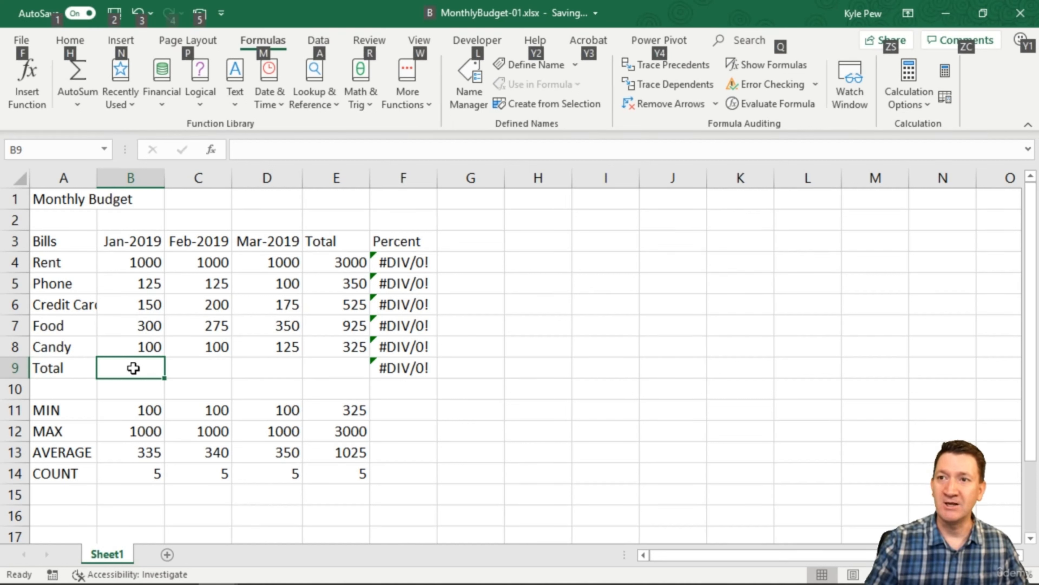
pyautogui.hotkey('alt', '=')
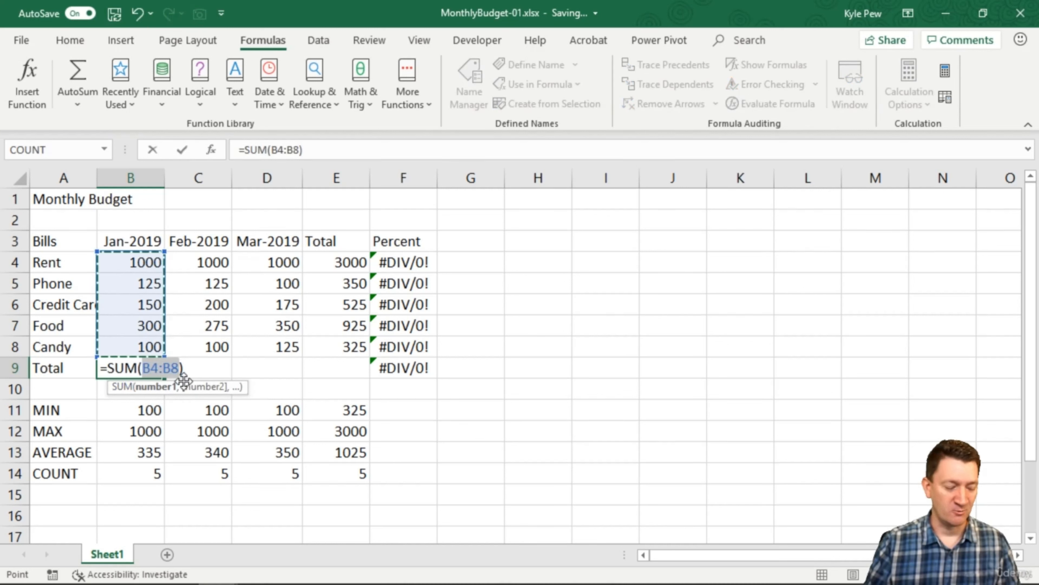
pyautogui.press('Return')
pyautogui.click(218, 371)
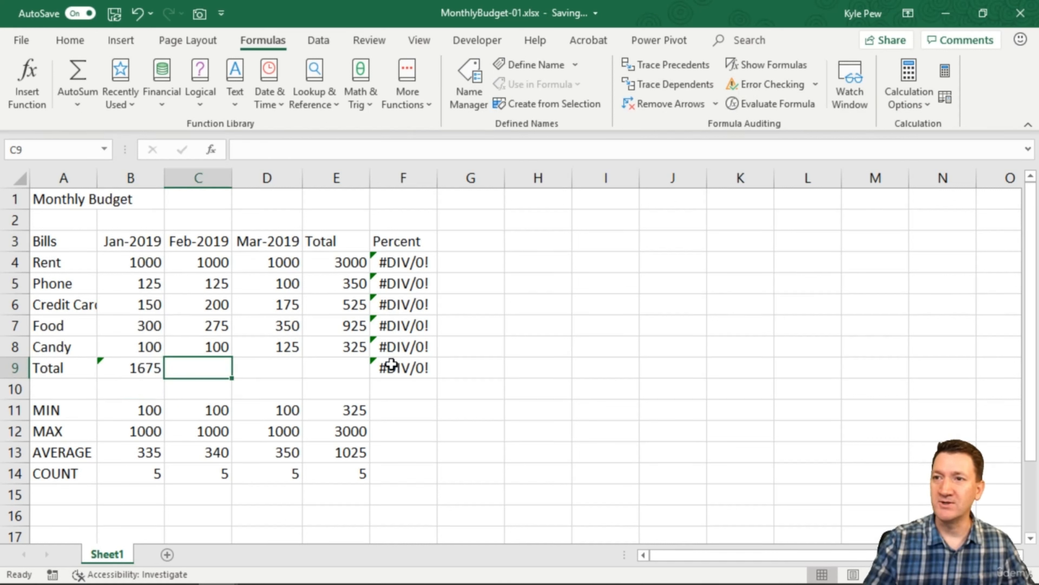
pyautogui.hotkey('alt', '=')
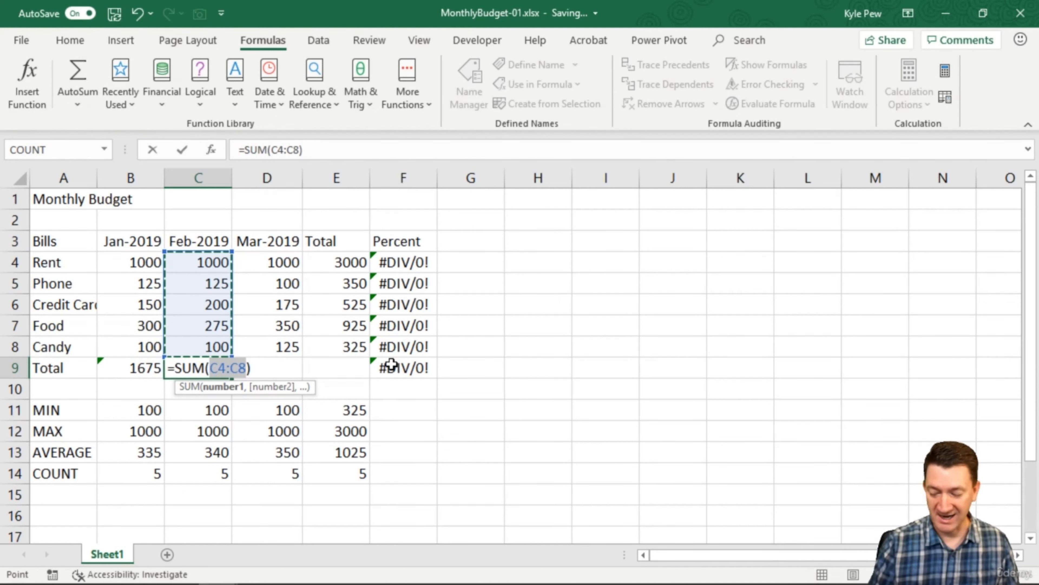
pyautogui.press('Return')
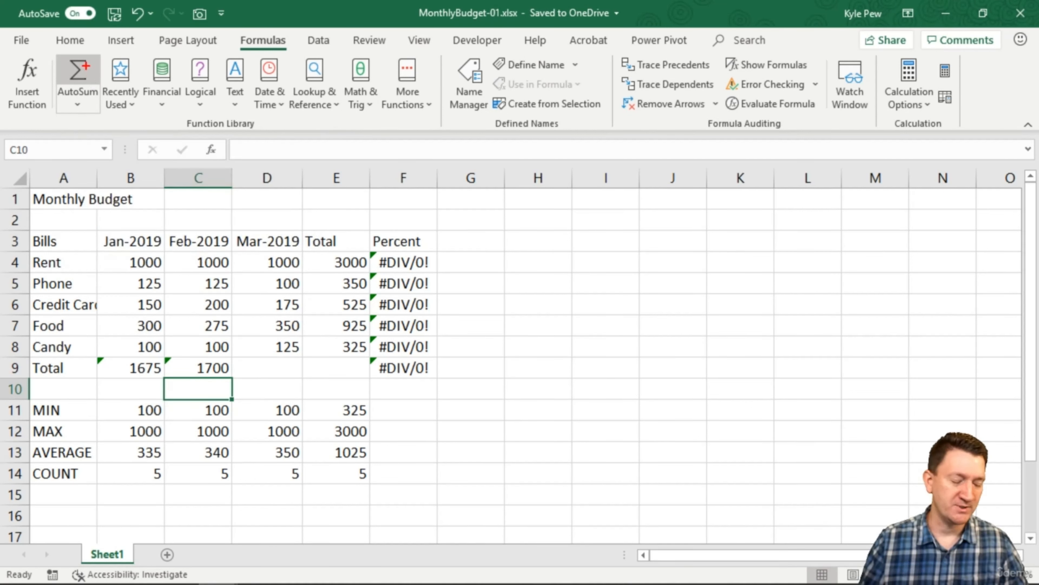
# - Review the SUM formulas in the Total row for January, February and March in B9, C9 and D9
pyautogui.hotkey('ctrl', '2')
pyautogui.press('Escape')
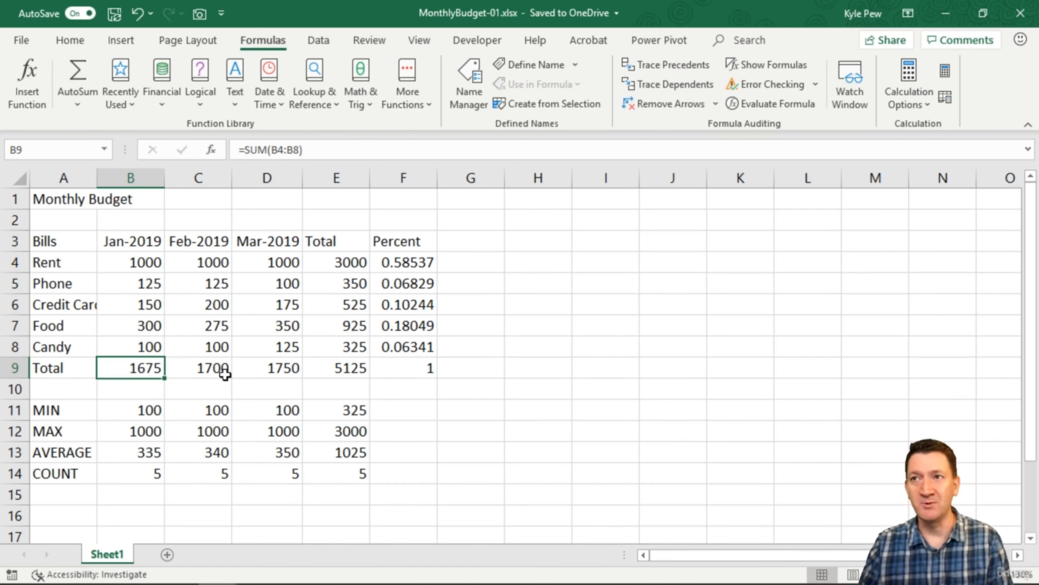
pyautogui.click(263, 365)
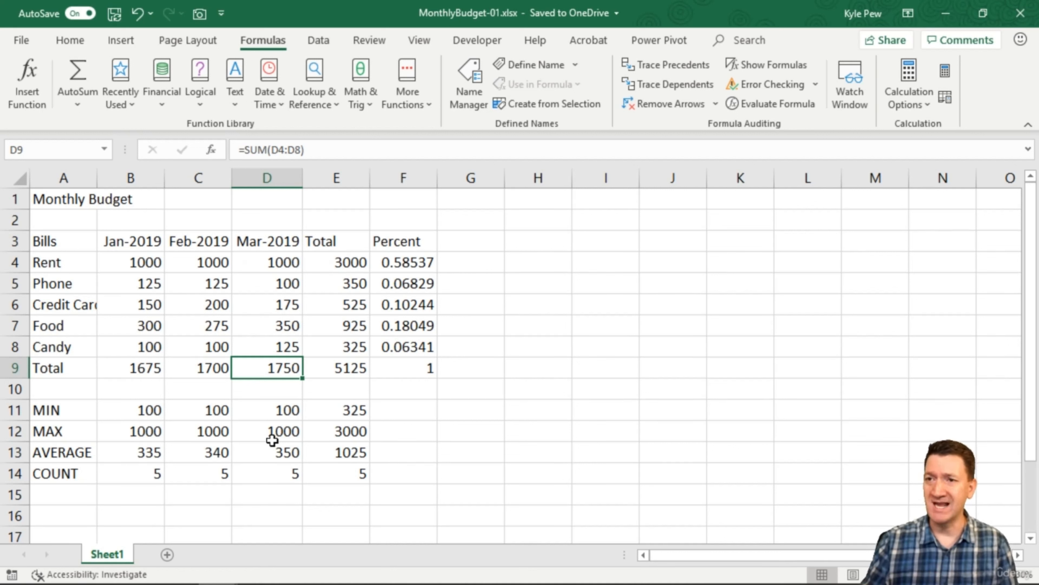
pyautogui.click(142, 366)
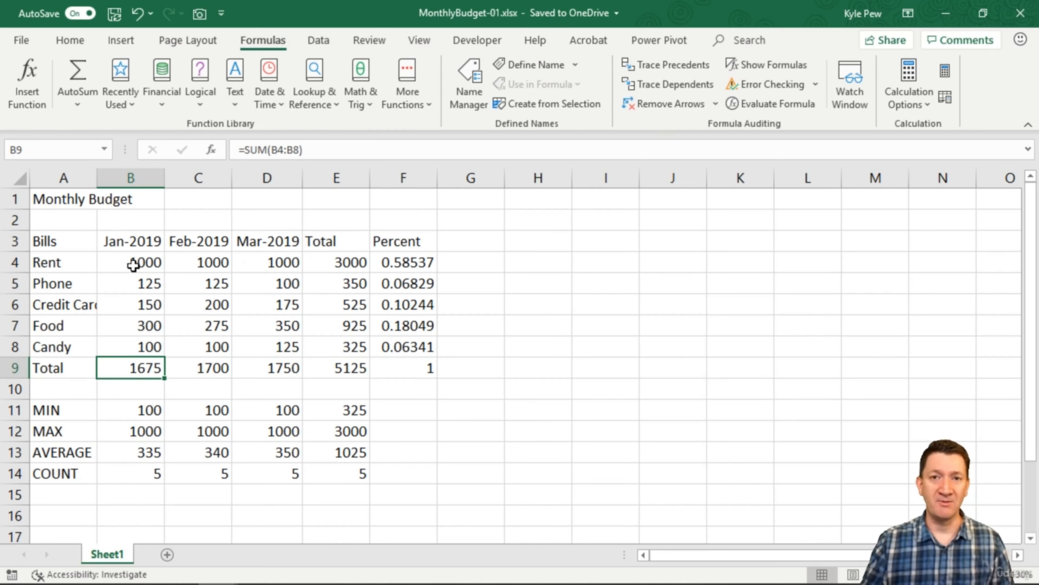
pyautogui.click(189, 370)
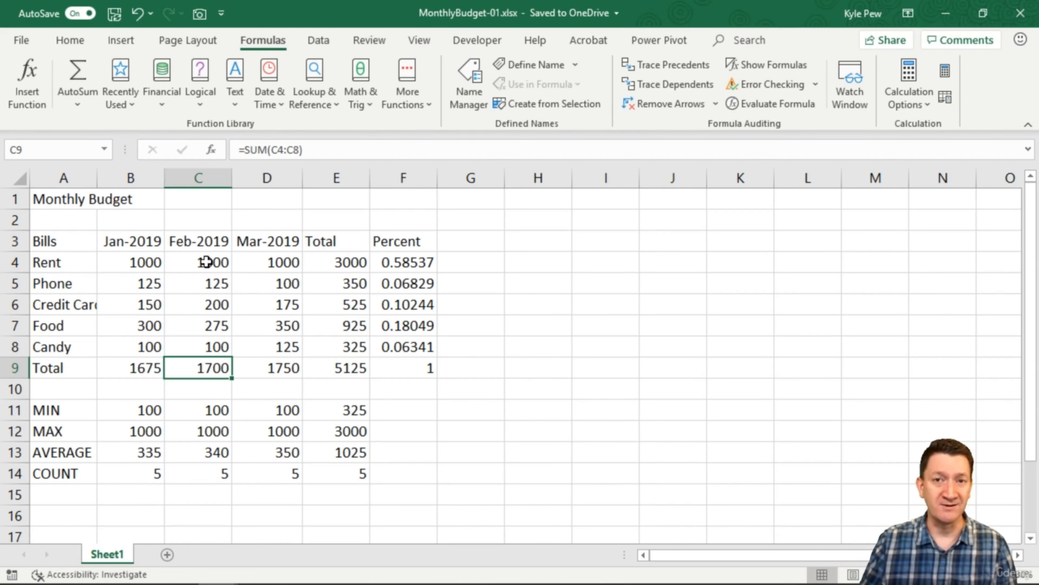
pyautogui.click(258, 368)
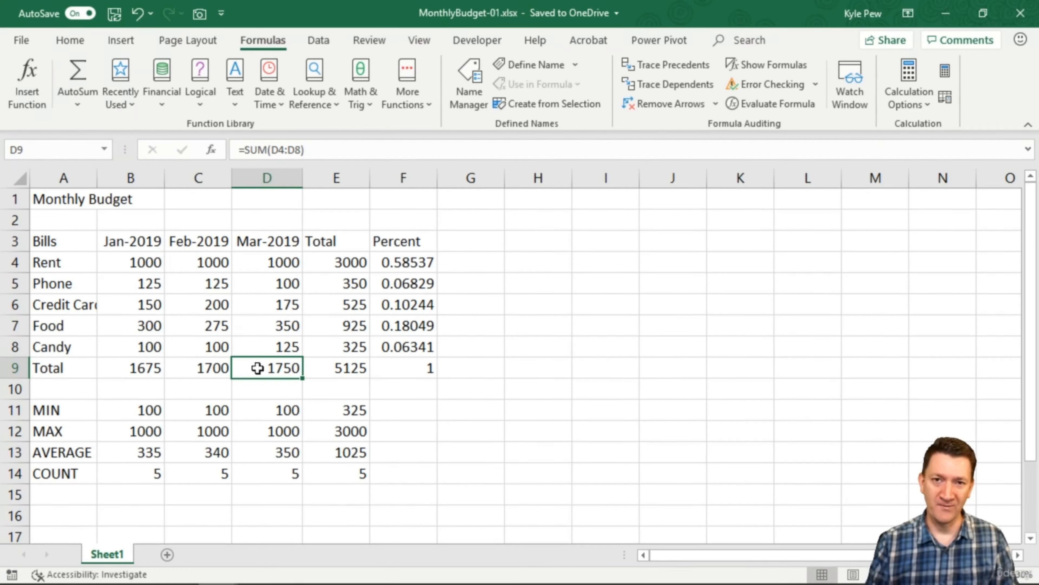
# - Clear the Total row B9:E9, the bill totals E4:E8 and the Percent formulas F4:F9
pyautogui.moveTo(116, 370); pyautogui.dragTo(314, 366)
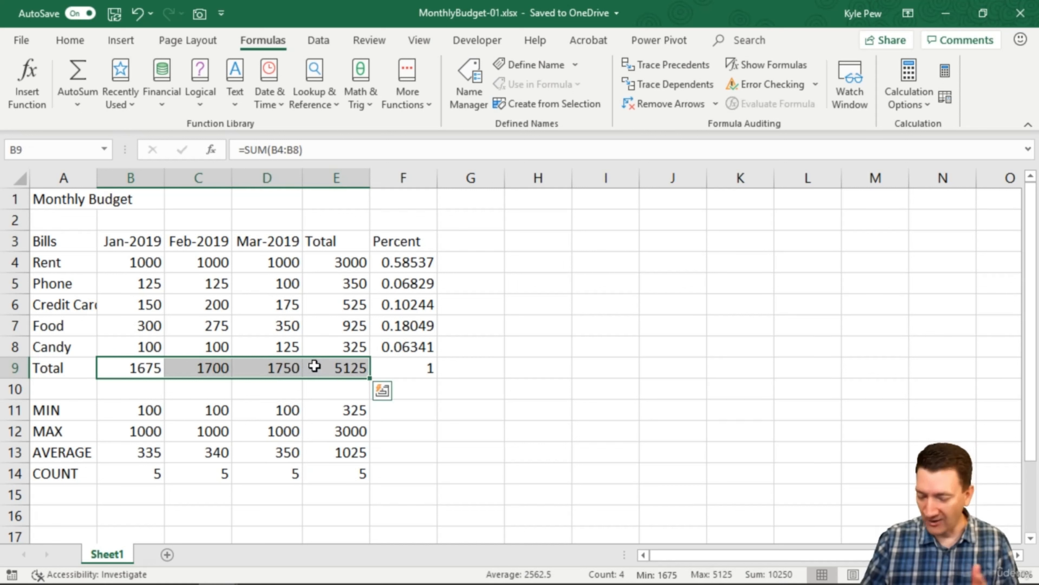
pyautogui.press('Delete')
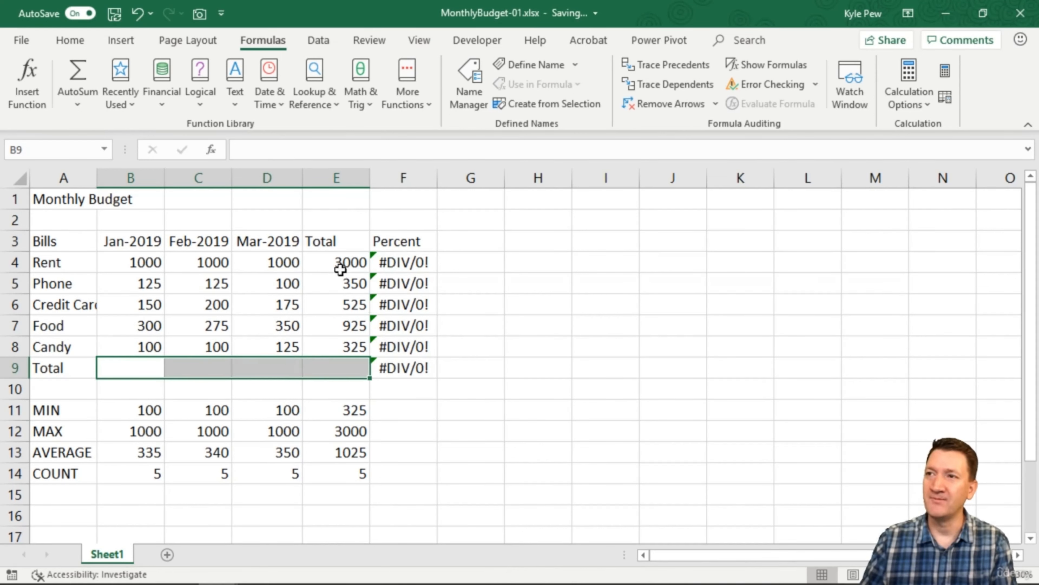
pyautogui.moveTo(343, 262); pyautogui.dragTo(339, 338)
pyautogui.press('Delete')
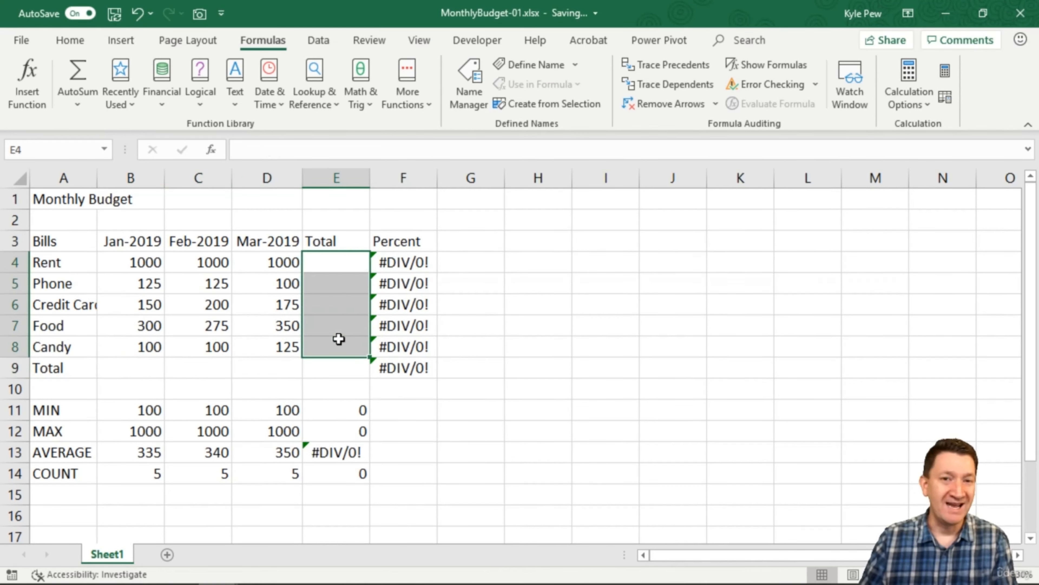
pyautogui.moveTo(414, 264); pyautogui.dragTo(410, 364)
pyautogui.press('Delete')
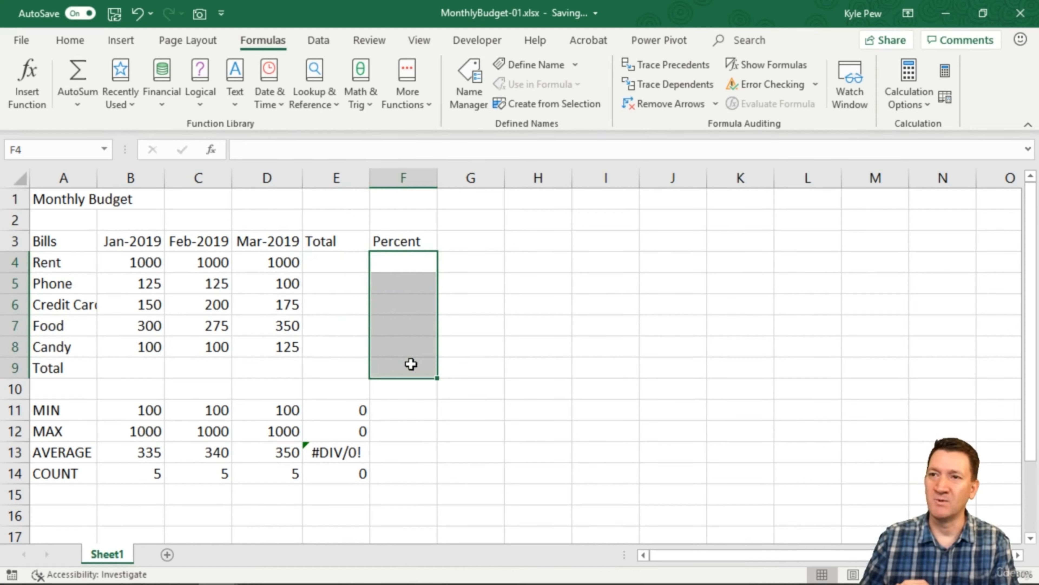
# - Total January in B9 with AutoSum over B4:B8 and ignore the error flagged on that formula
pyautogui.click(152, 375)
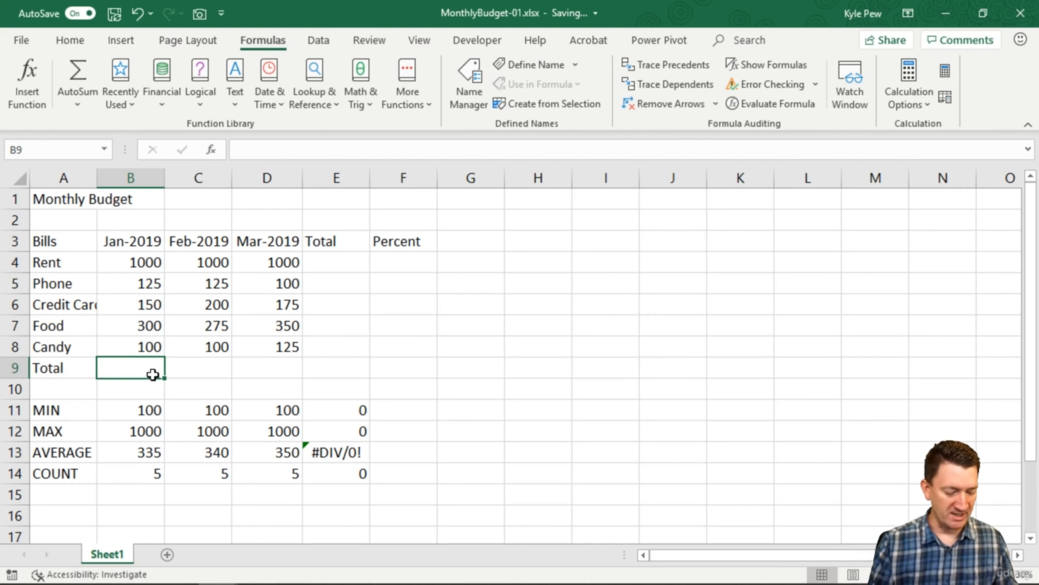
pyautogui.press('alt')
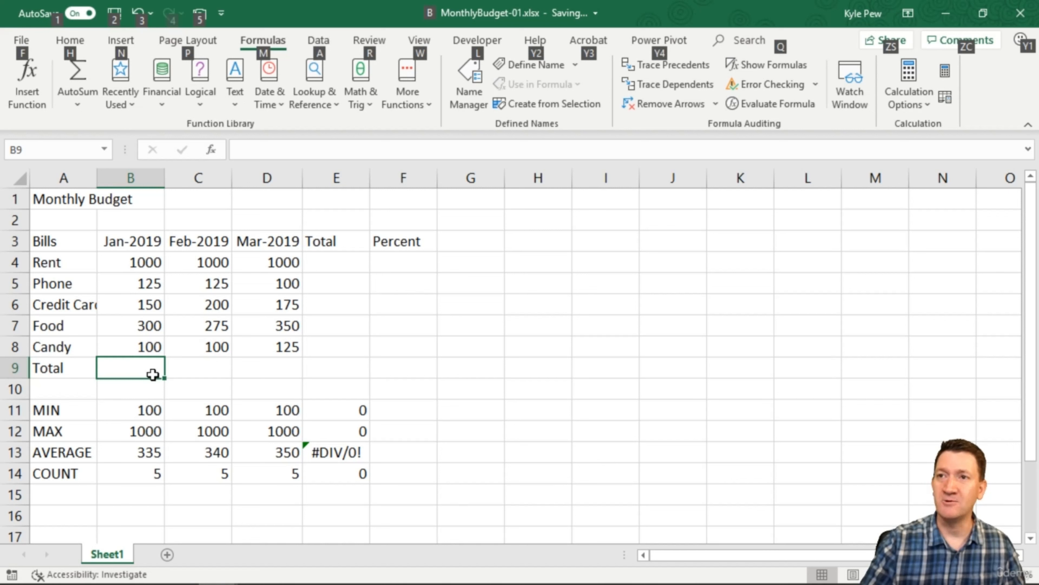
pyautogui.hotkey('alt', '=')
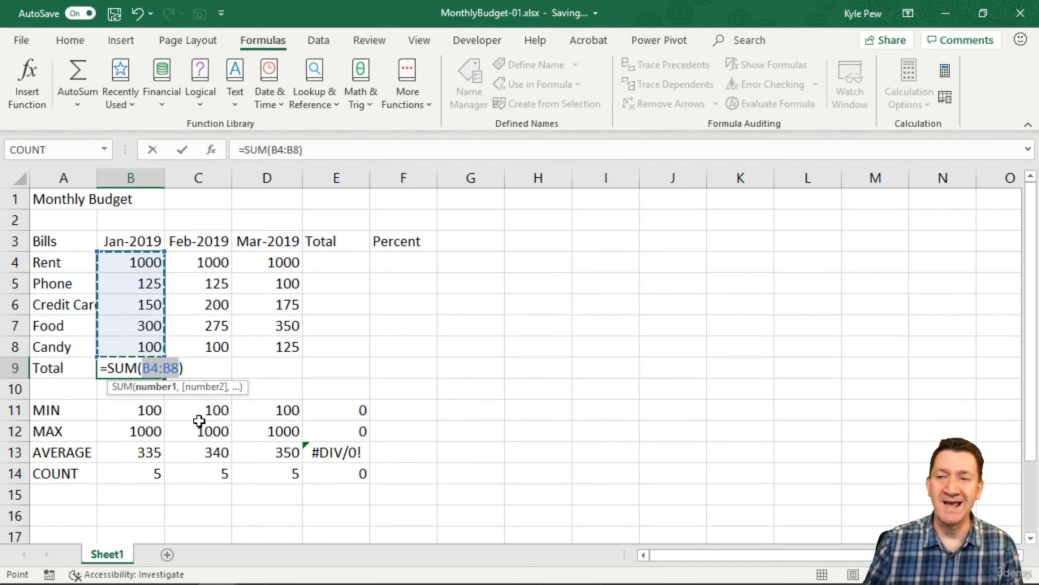
pyautogui.press('Return')
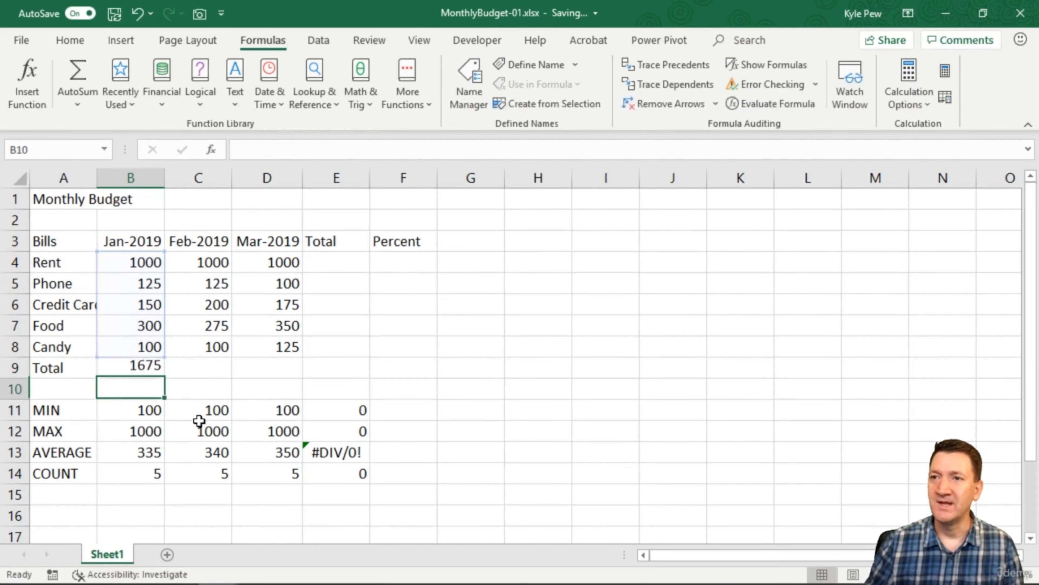
pyautogui.click(145, 369)
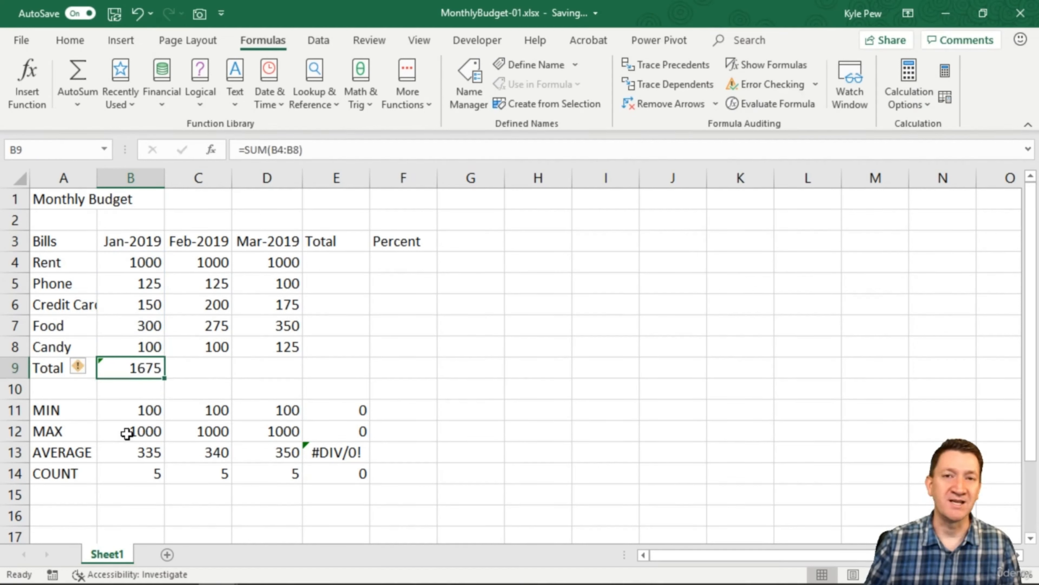
pyautogui.click(87, 369)
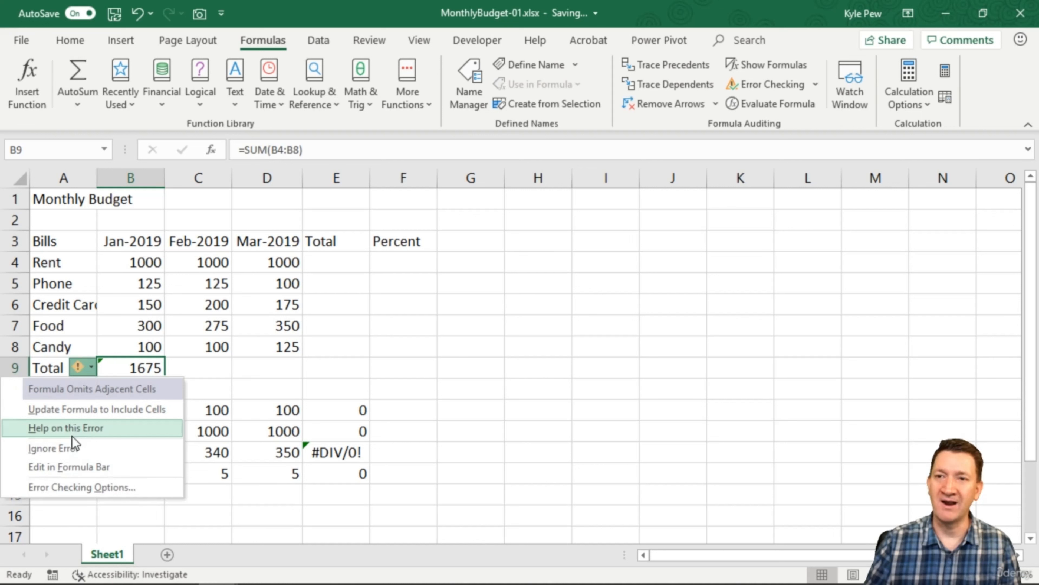
pyautogui.click(67, 448)
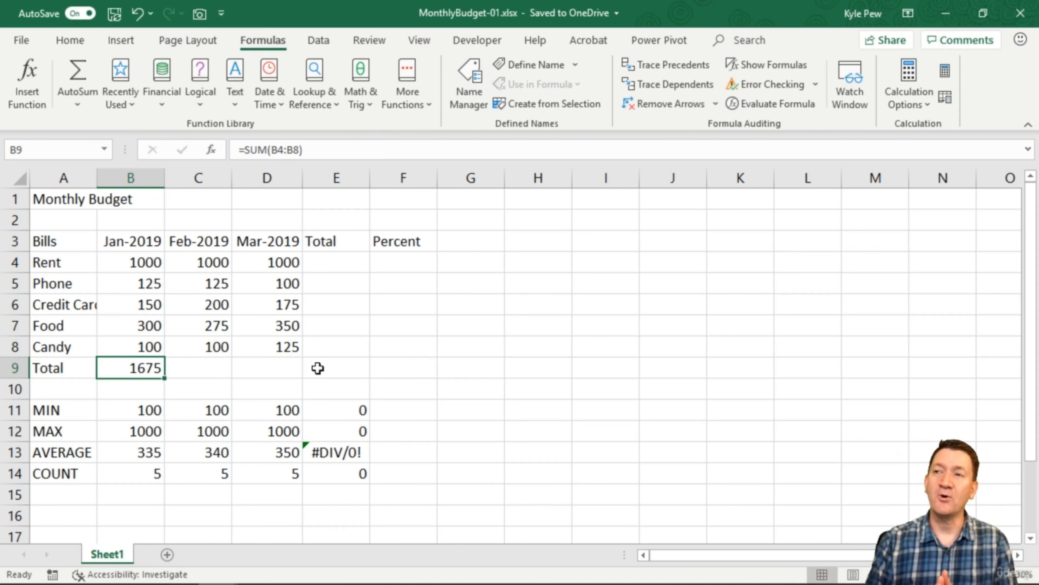
pyautogui.click(402, 262)
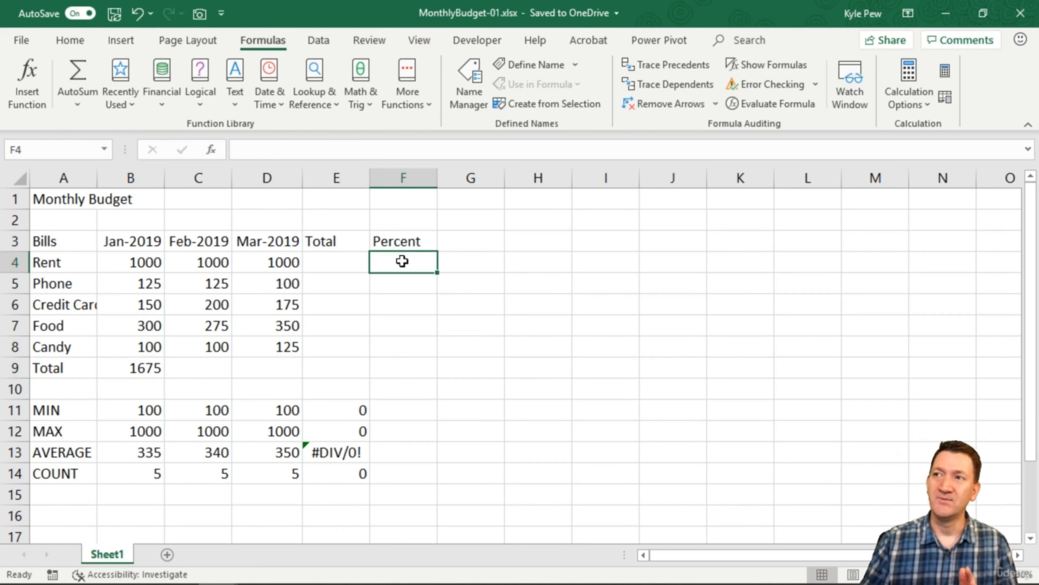
pyautogui.click(411, 281)
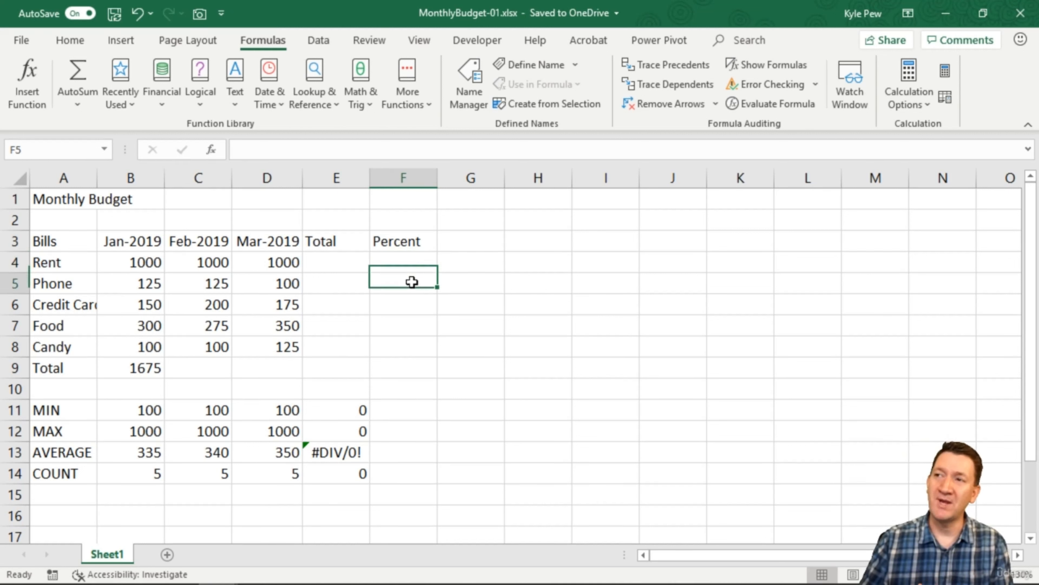
pyautogui.click(406, 302)
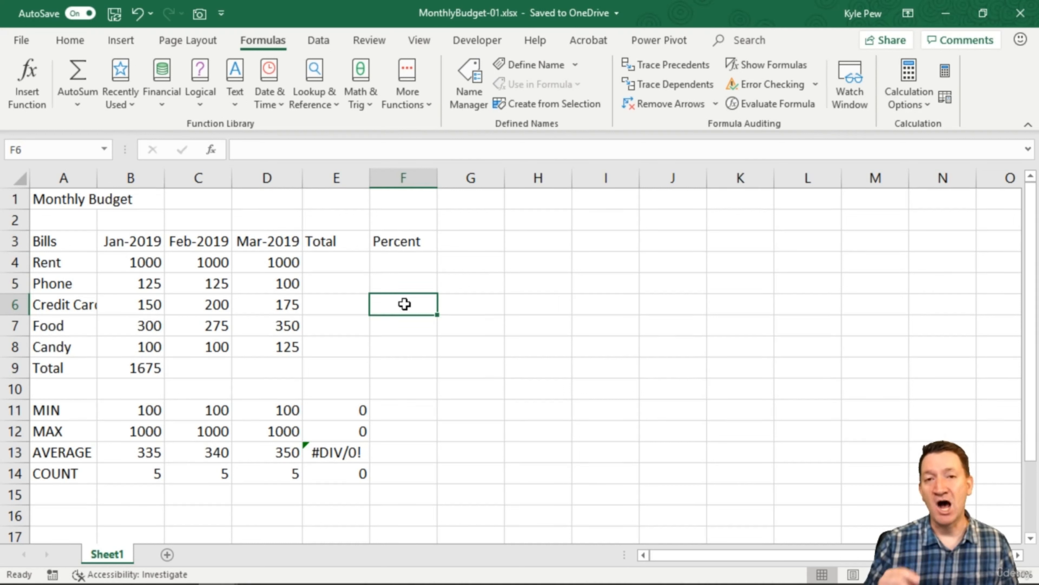
# - Fill the SUM formula from B9 across the Total row to E9
pyautogui.click(147, 367)
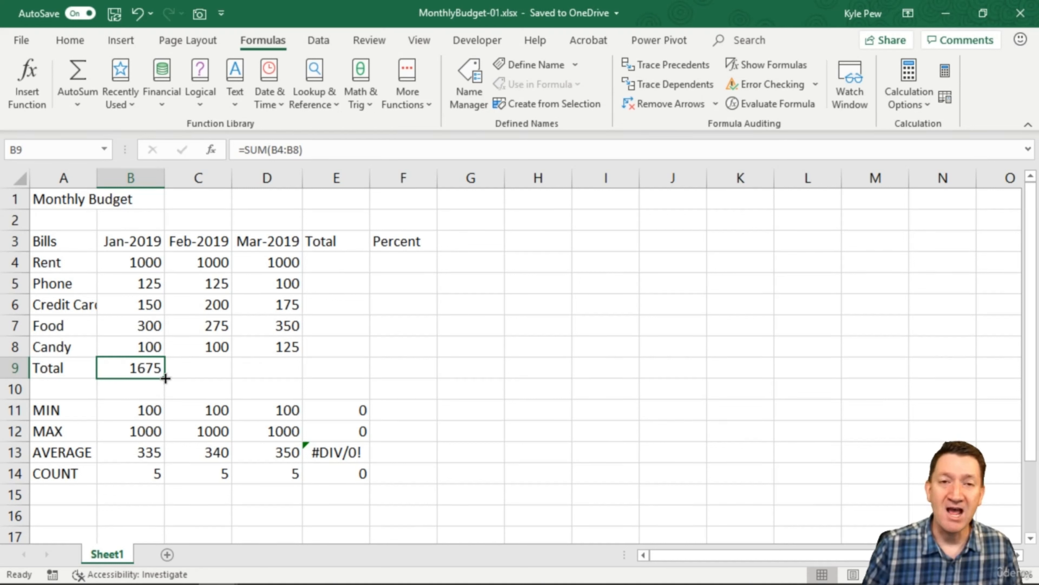
pyautogui.moveTo(165, 378); pyautogui.dragTo(365, 379)
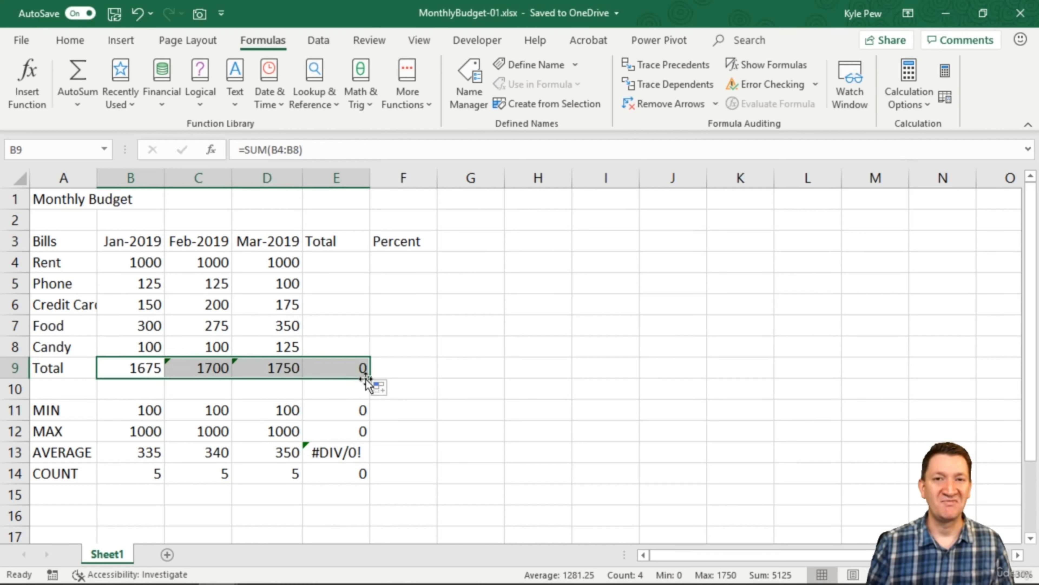
# - Total the Rent row in E4 with AutoSum over B4:D4 and fill the formula down to E8
pyautogui.click(331, 262)
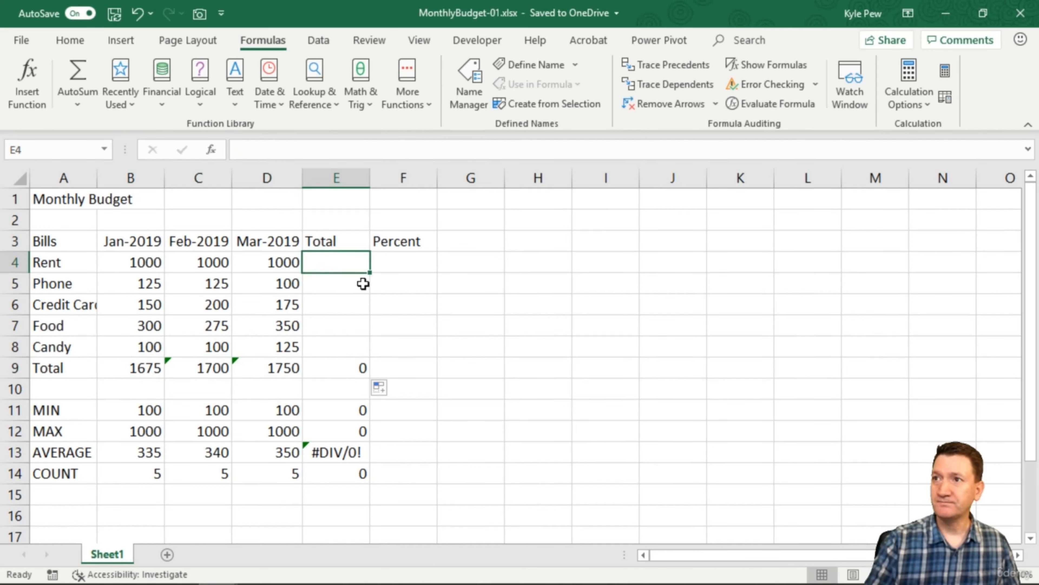
pyautogui.hotkey('alt', '=')
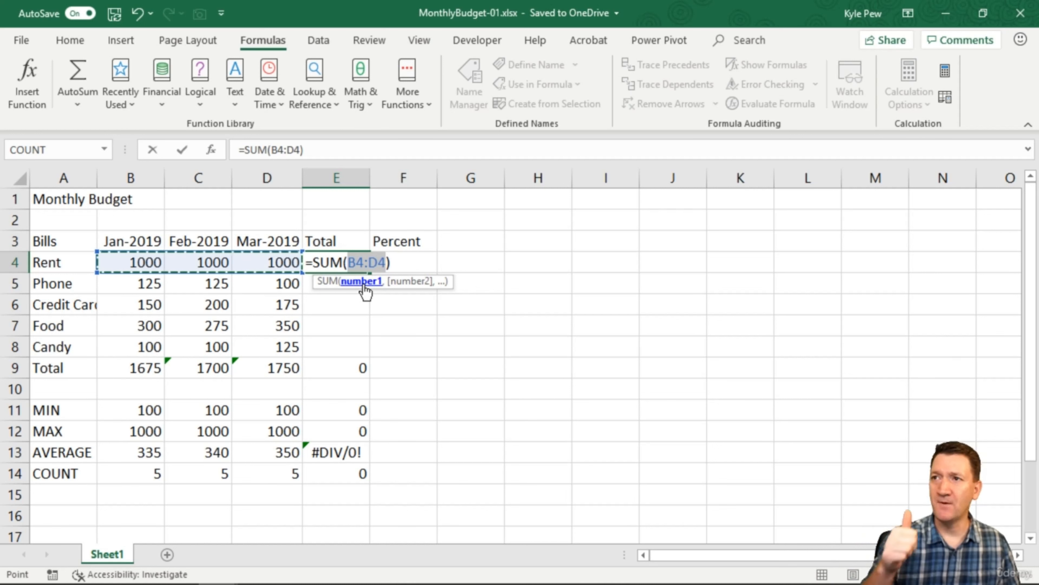
pyautogui.press('Return')
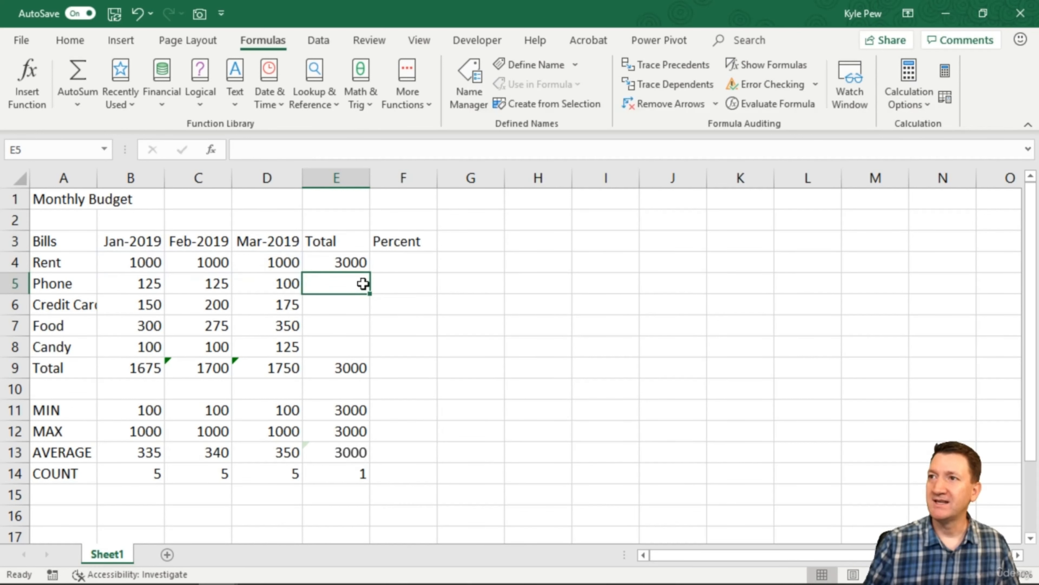
pyautogui.click(355, 264)
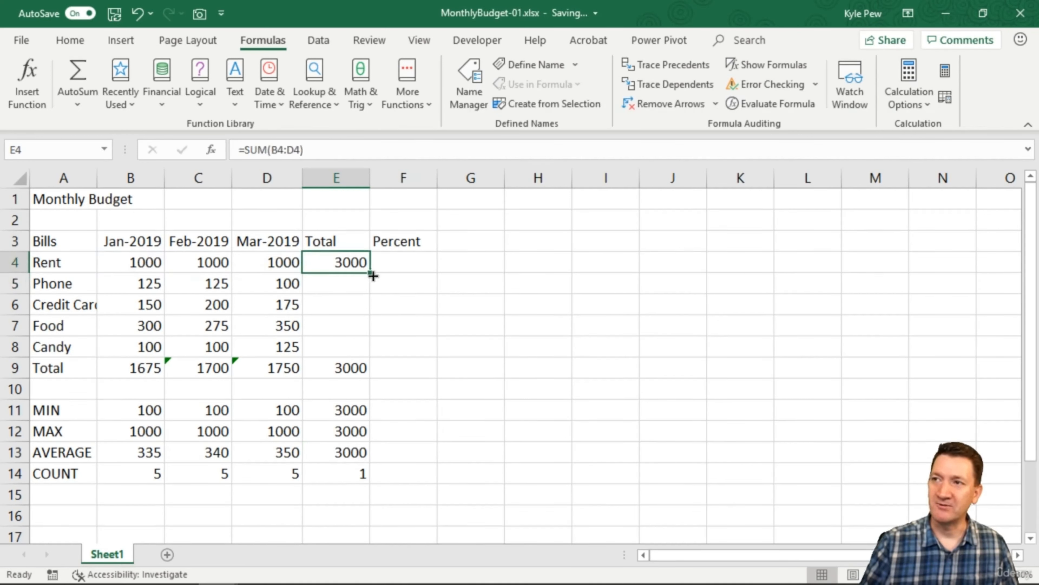
pyautogui.moveTo(373, 276); pyautogui.dragTo(365, 353)
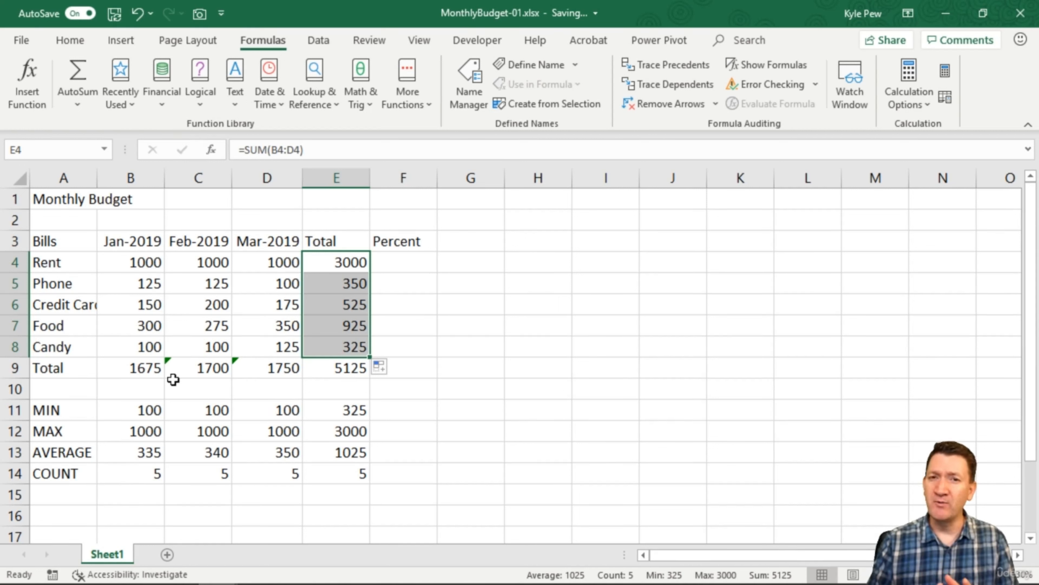
# - Ignore the omitted-cells error on the February and March totals in C9:D9, and select F4 under Percent
pyautogui.click(140, 369)
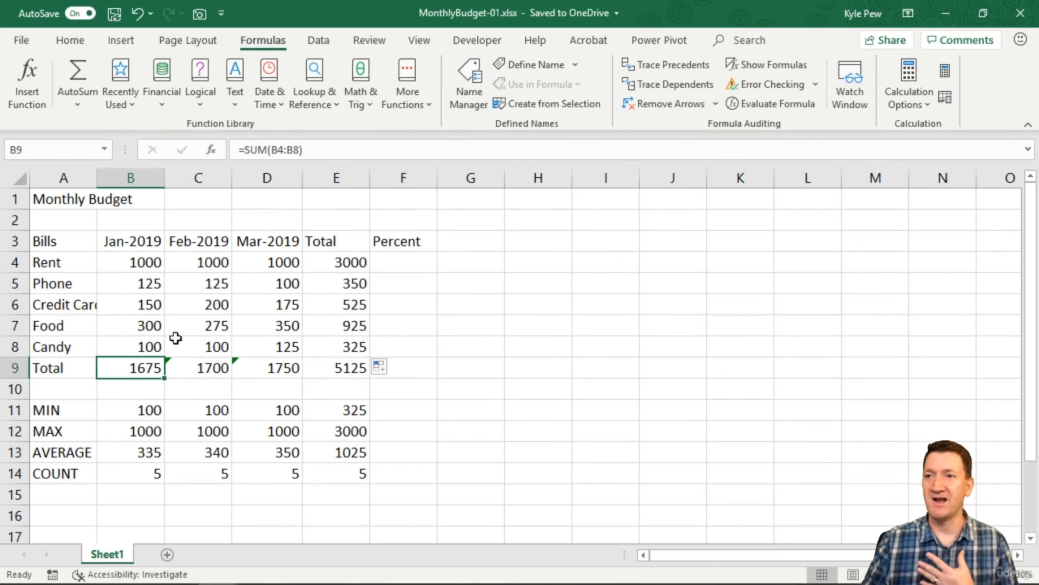
pyautogui.click(198, 373)
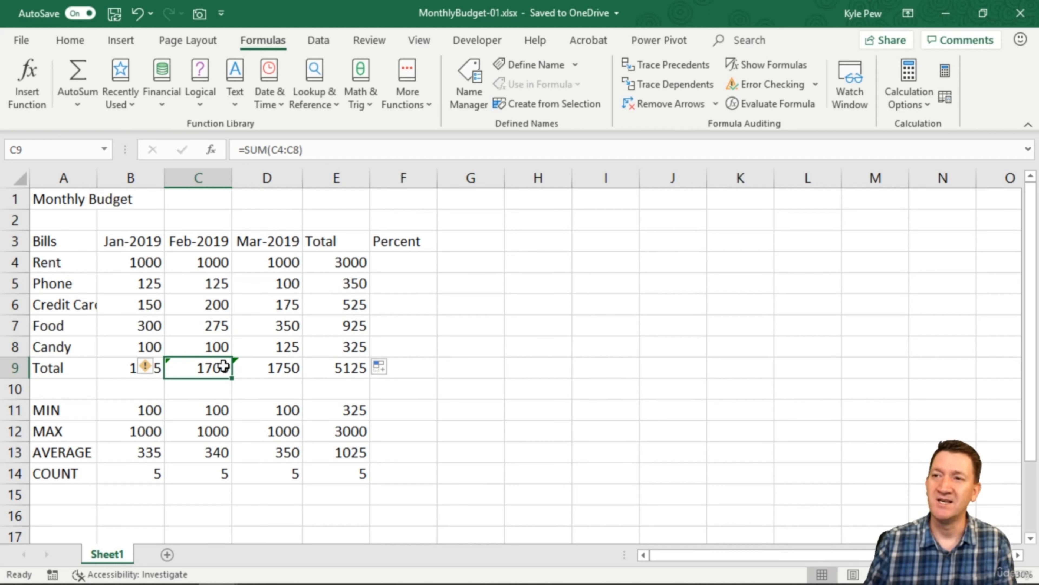
pyautogui.moveTo(220, 366); pyautogui.dragTo(248, 367)
pyautogui.click(147, 373)
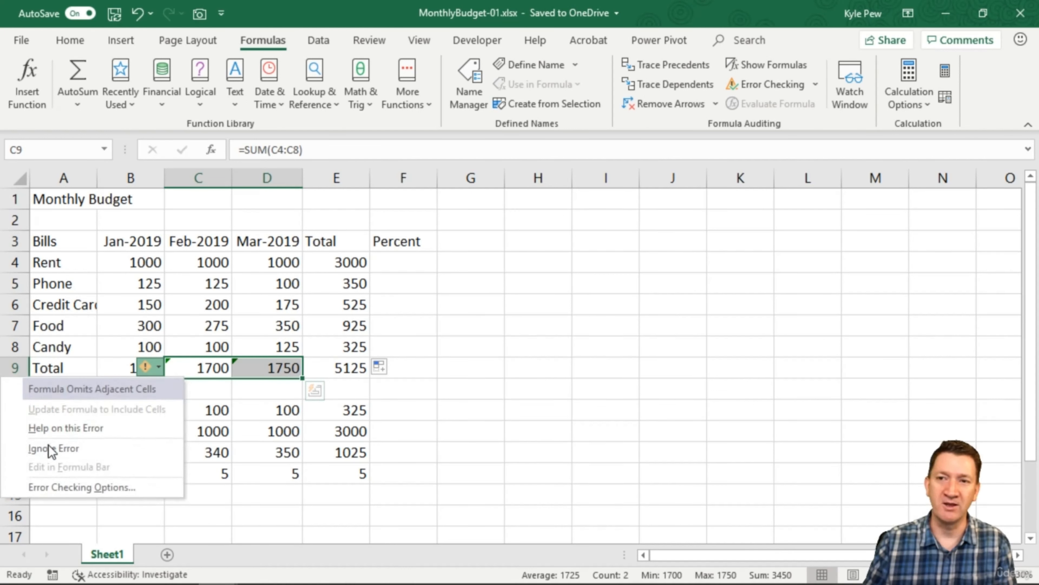
pyautogui.click(53, 450)
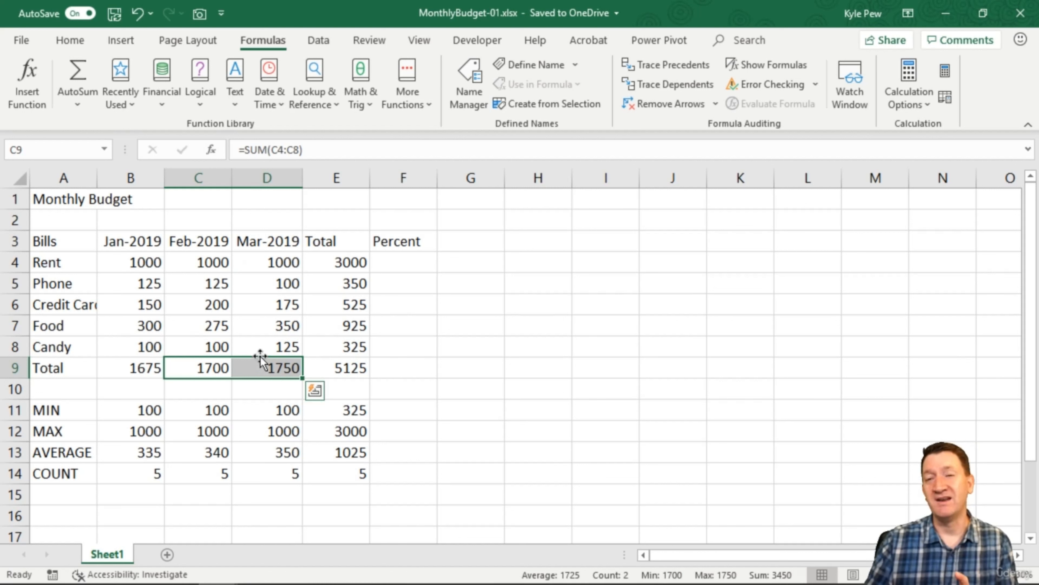
pyautogui.click(402, 263)
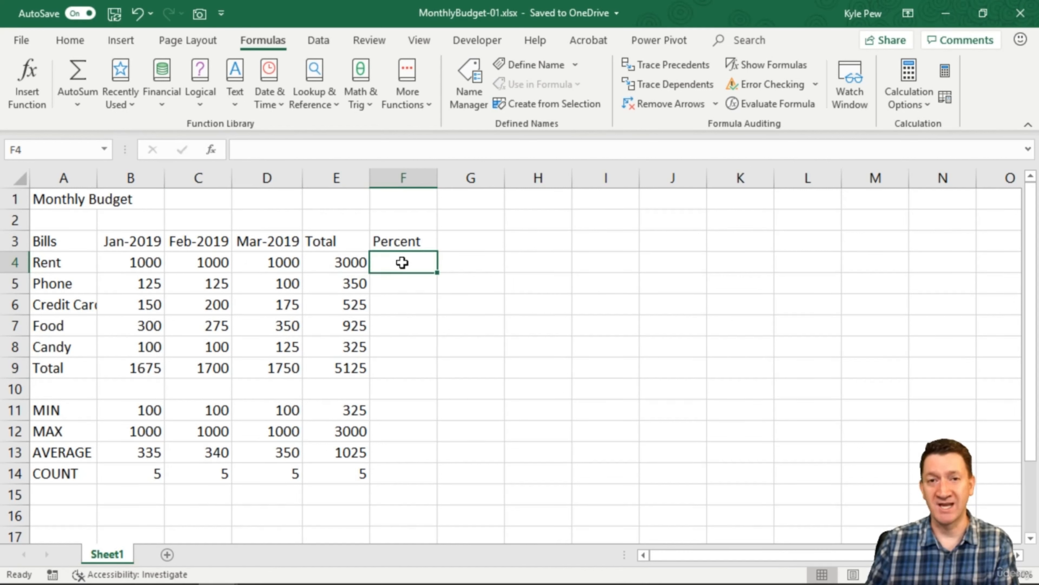